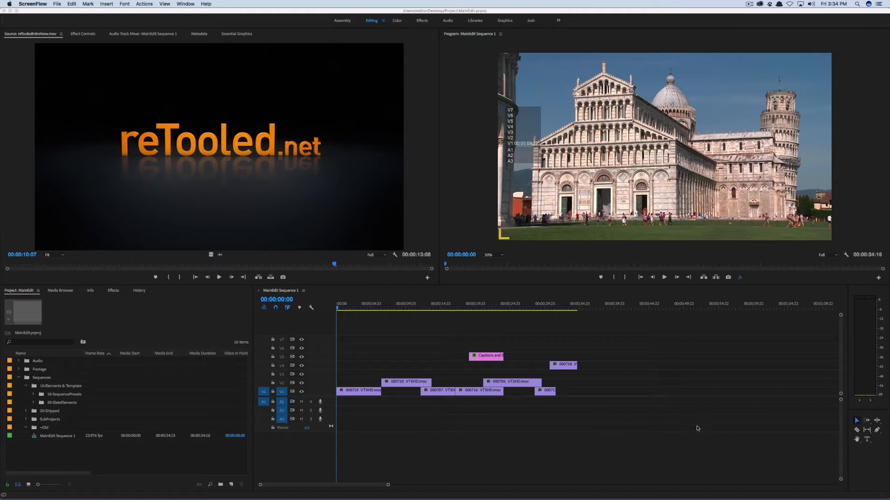
Step: Add the title text "The Leaning Tower" over the church façade in the program frame
left_click(869, 441)
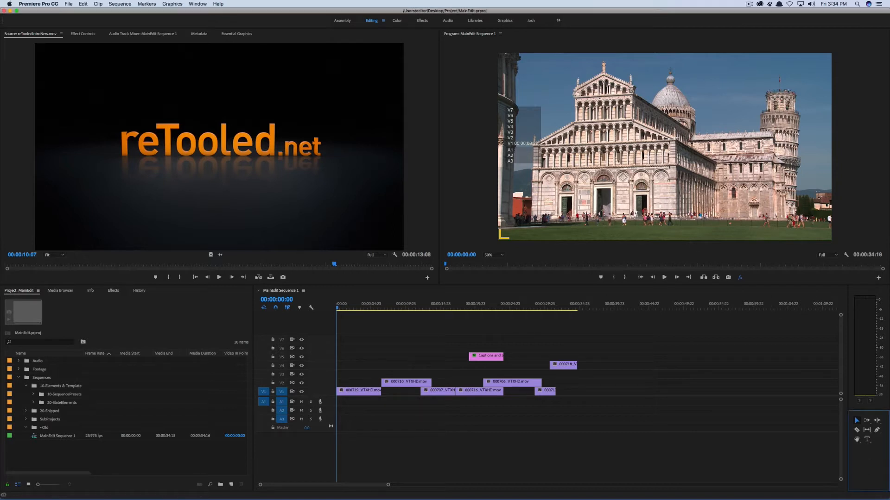
left_click(584, 181)
left_click(867, 439)
left_click(599, 147)
type("The Leaning Tower")
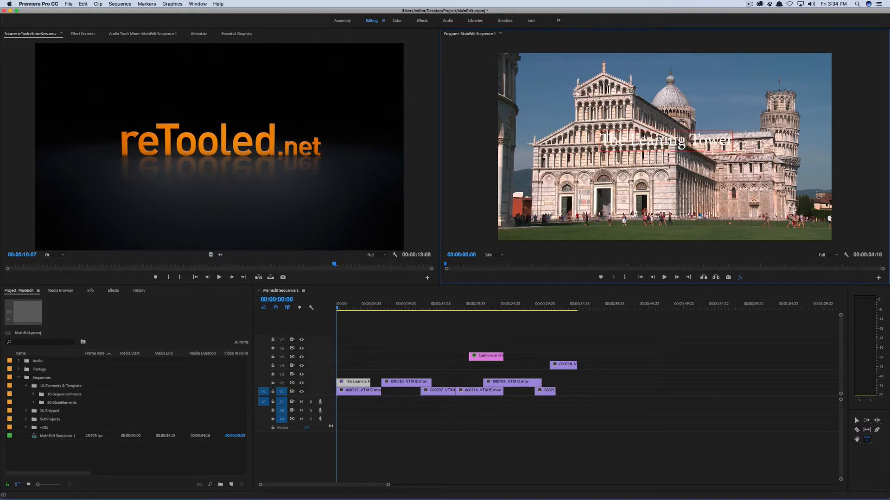
Step: Set the font of the whole title text to Papyrus Condensed
key("super+a")
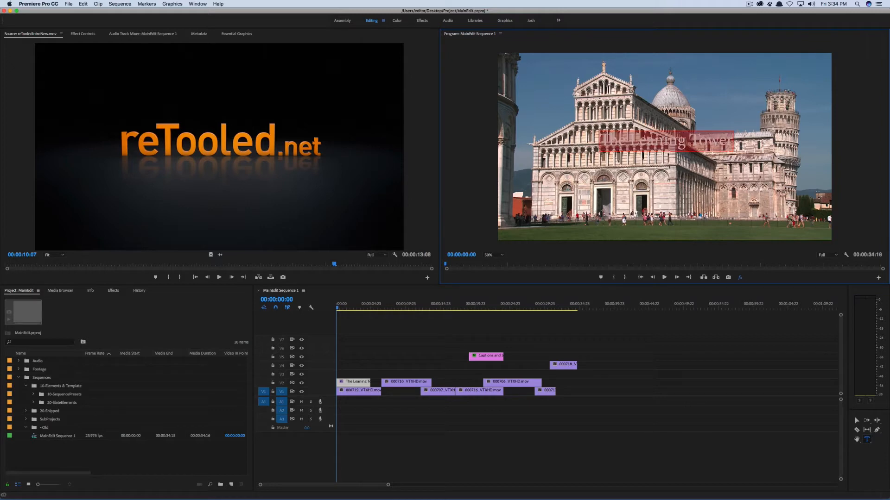
left_click(225, 34)
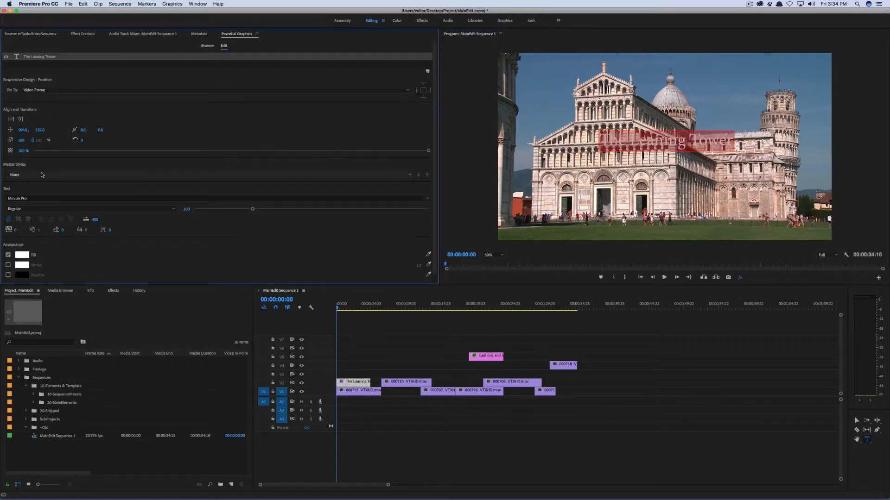
left_click(75, 199)
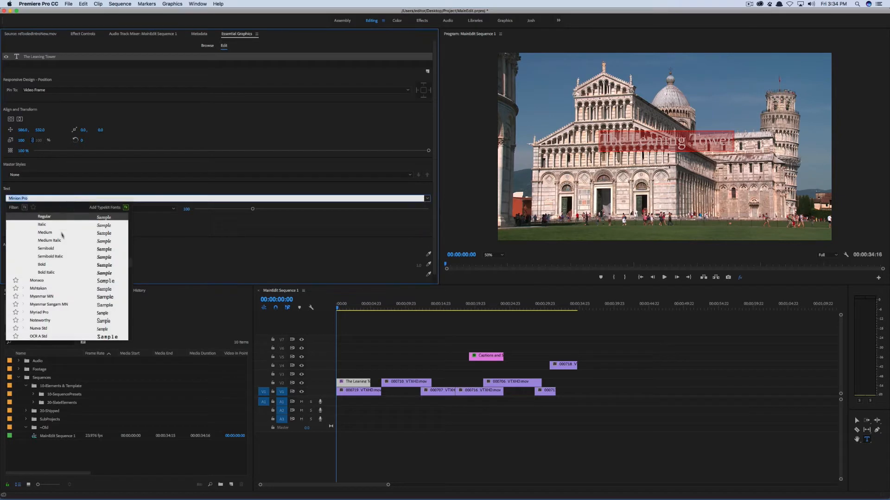
scroll(67, 260, "down", 3)
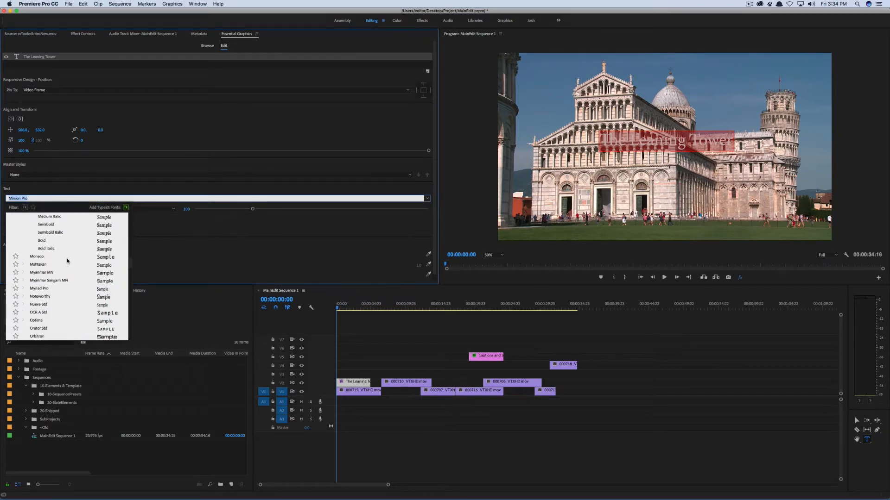
scroll(76, 295, "down", 3)
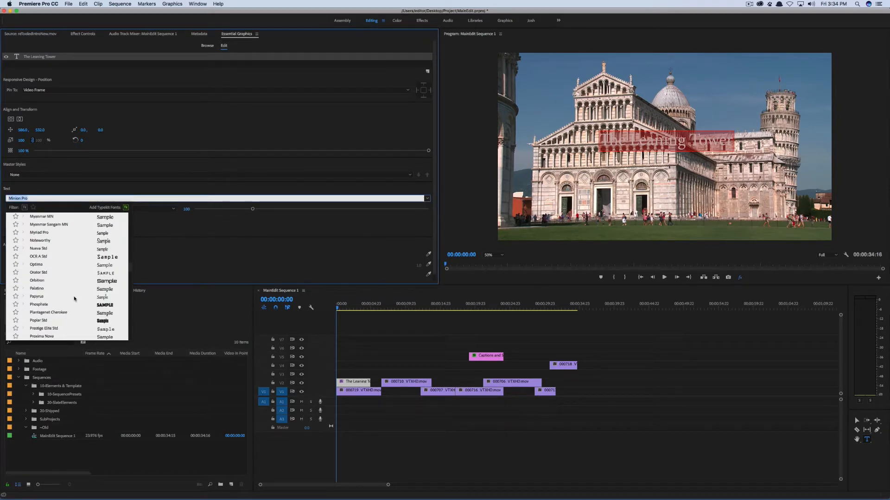
scroll(54, 297, "down", 1)
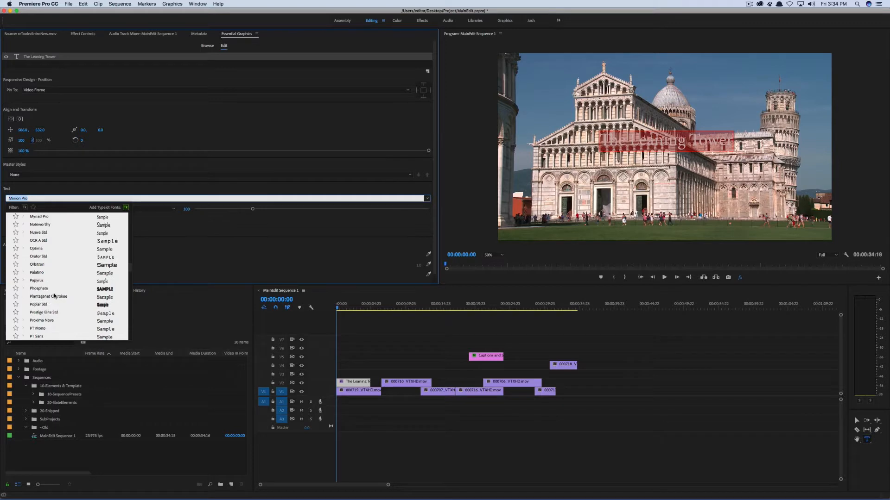
left_click(37, 280)
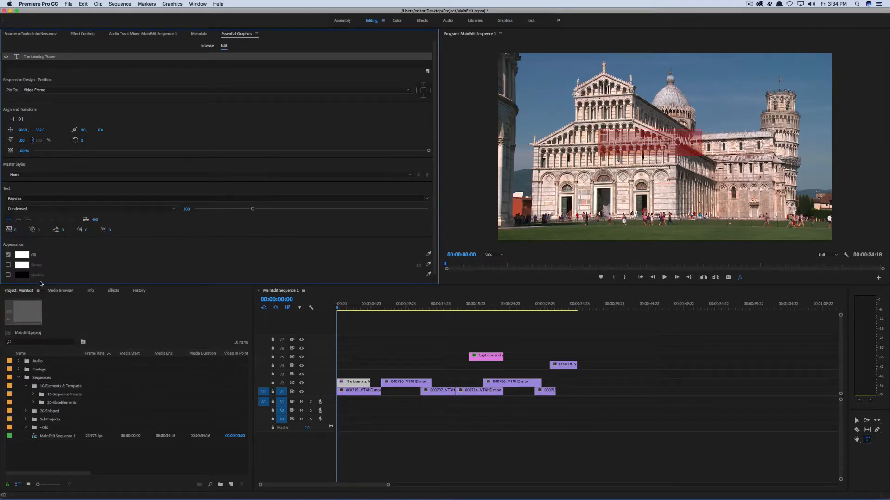
Step: Set the title text's font to DINSchrift Light
left_click(91, 198)
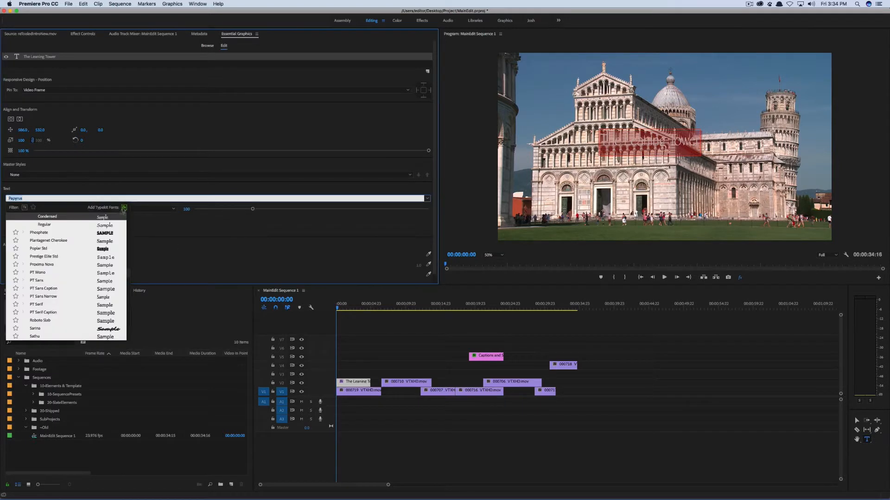
scroll(54, 257, "up", 10)
left_click(54, 257)
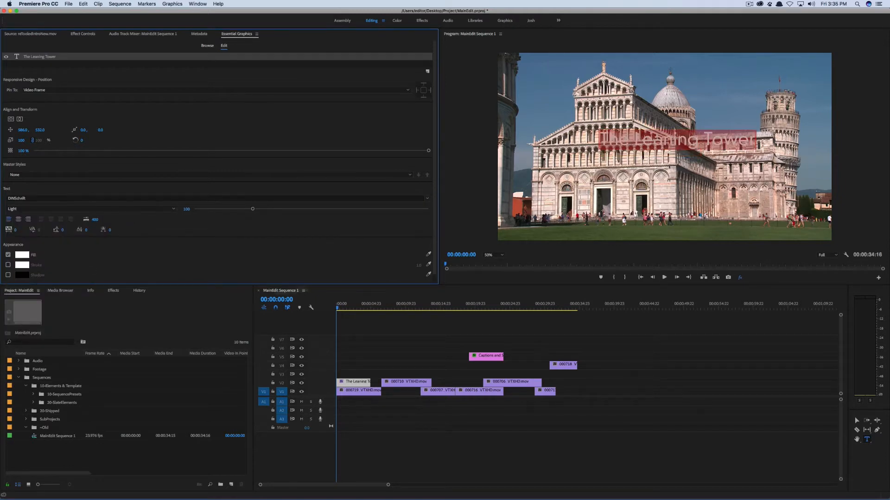
Step: Set the title text's fill colour to black (000000) and move the text down to the base of the church
left_click(23, 257)
left_click_drag(429, 173, 453, 122)
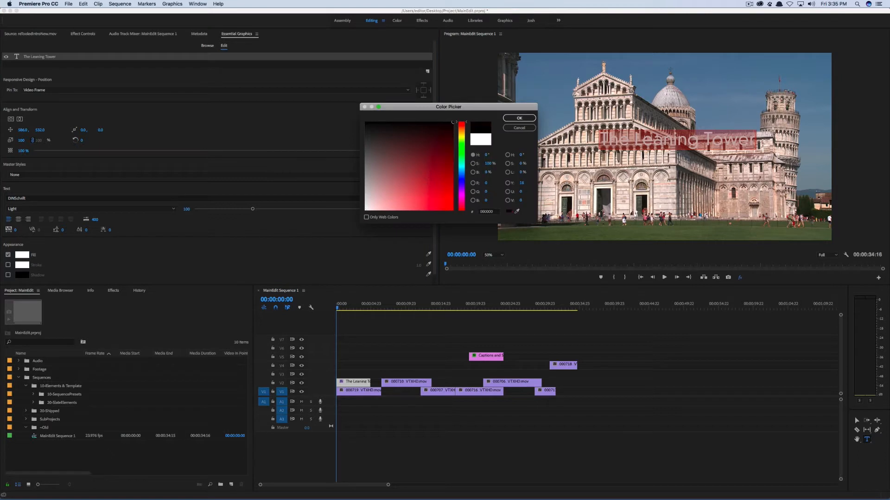
left_click(518, 118)
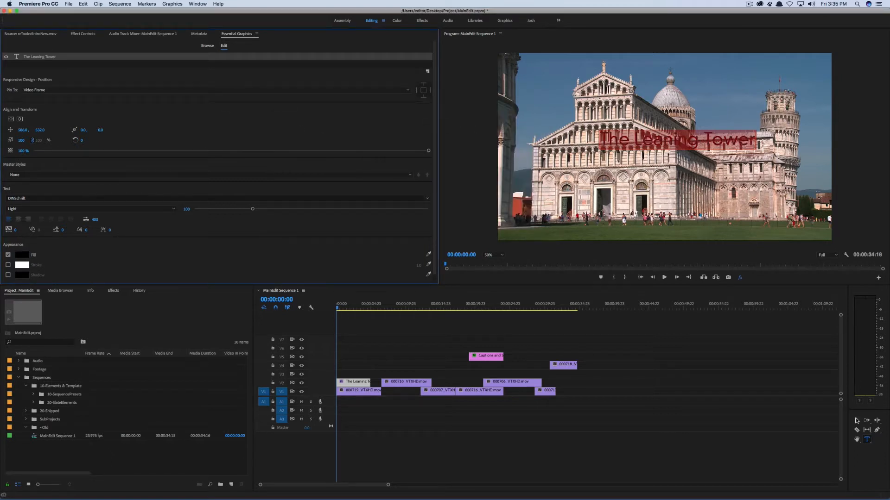
left_click(856, 420)
left_click_drag(704, 149, 677, 204)
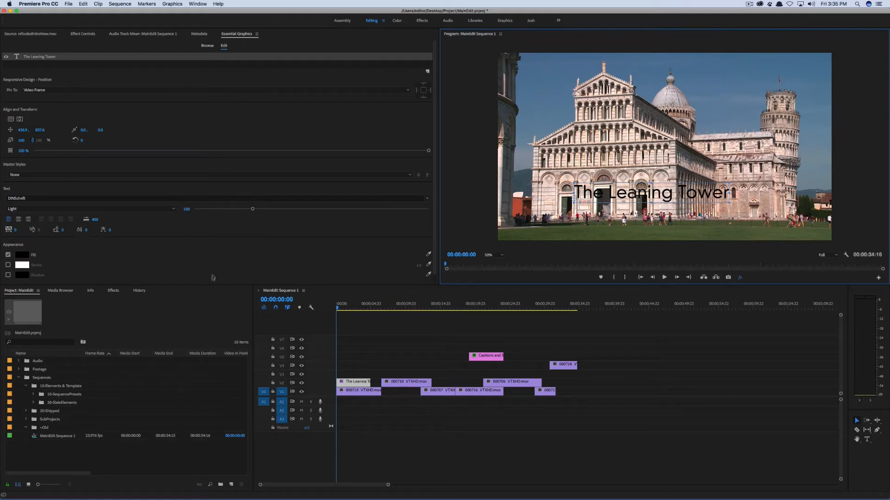
Step: Add a rectangle to the graphic, size it to surround the title, and place its layer beneath the text
left_click(428, 71)
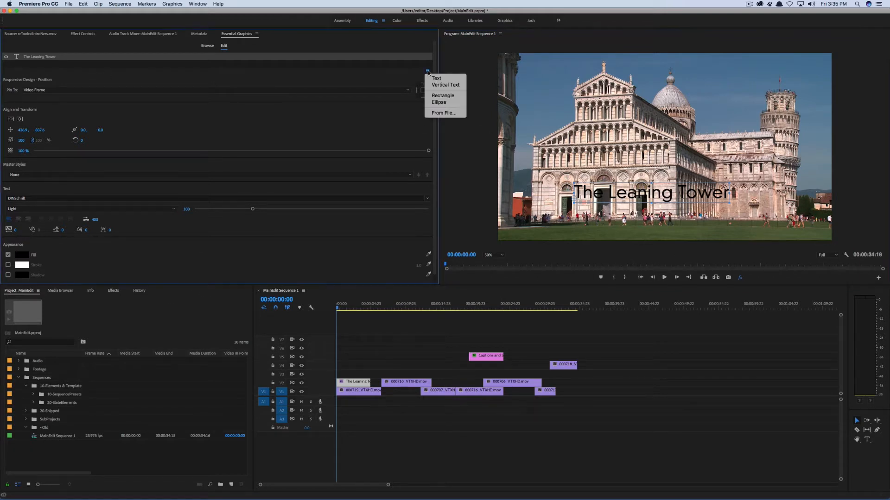
left_click(436, 96)
left_click_drag(685, 163, 736, 194)
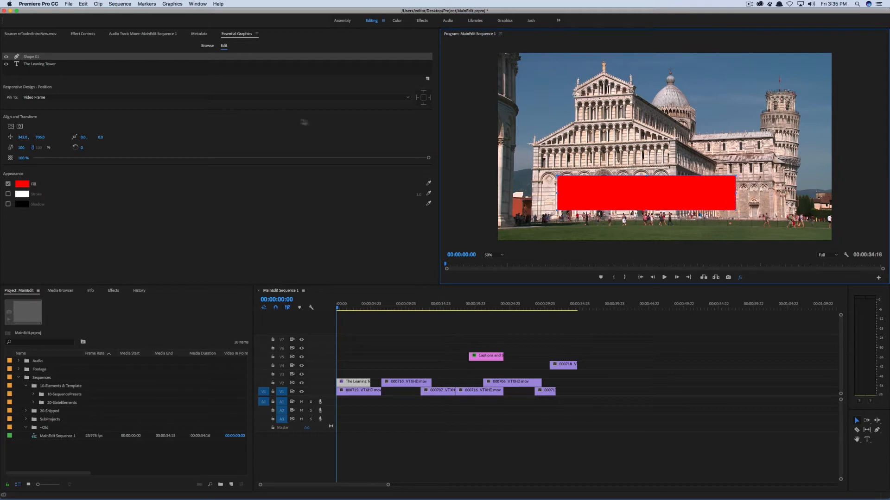
left_click_drag(27, 58, 29, 66)
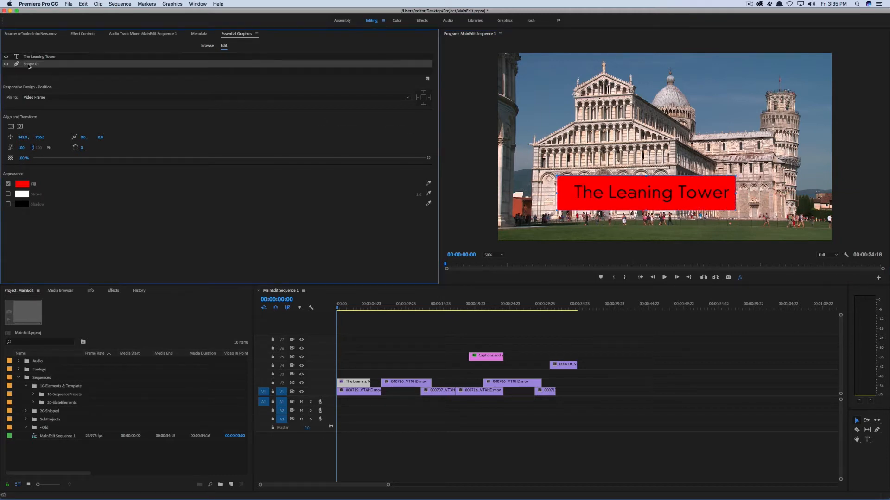
Step: Move the title and rectangle together up to the middle of the frame and centre them horizontally
left_click_drag(559, 152, 639, 226)
left_click_drag(620, 195, 633, 166)
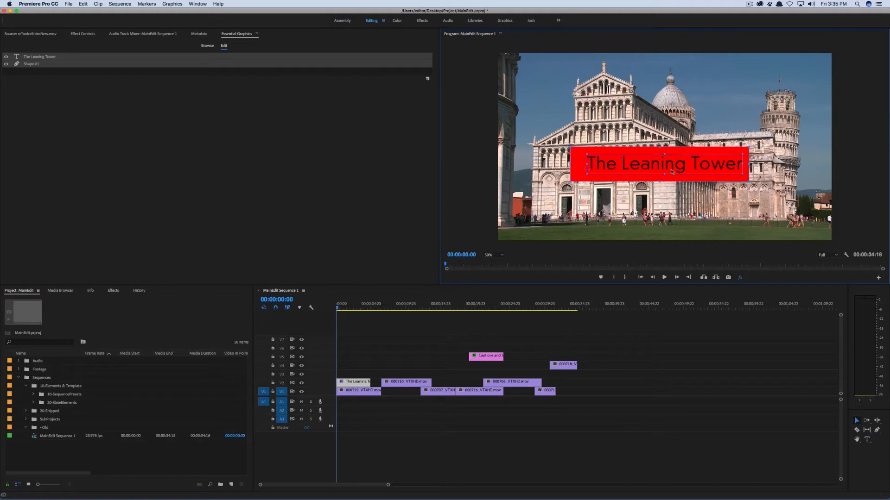
left_click(648, 96)
left_click(626, 161)
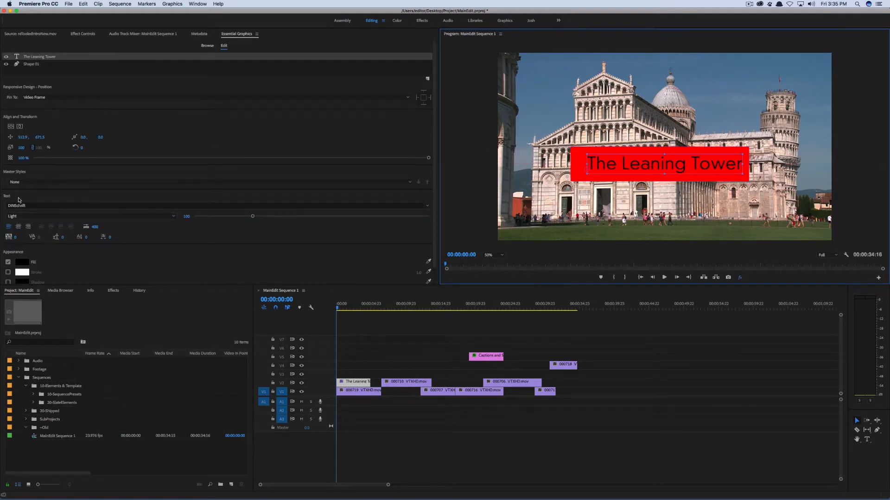
left_click_drag(22, 137, 25, 138)
left_click(582, 165)
left_click(20, 127)
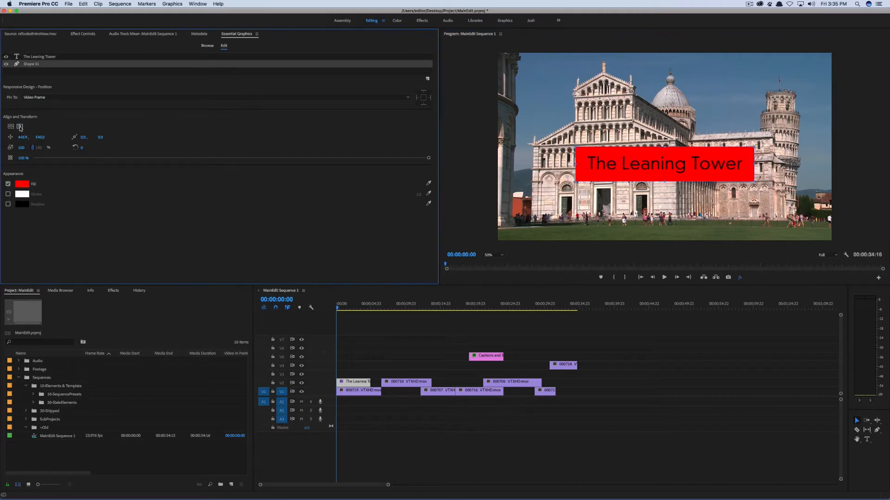
Step: Turn off the rectangle's fill and give it a stroke with a width of 13
left_click_drag(678, 131, 634, 182)
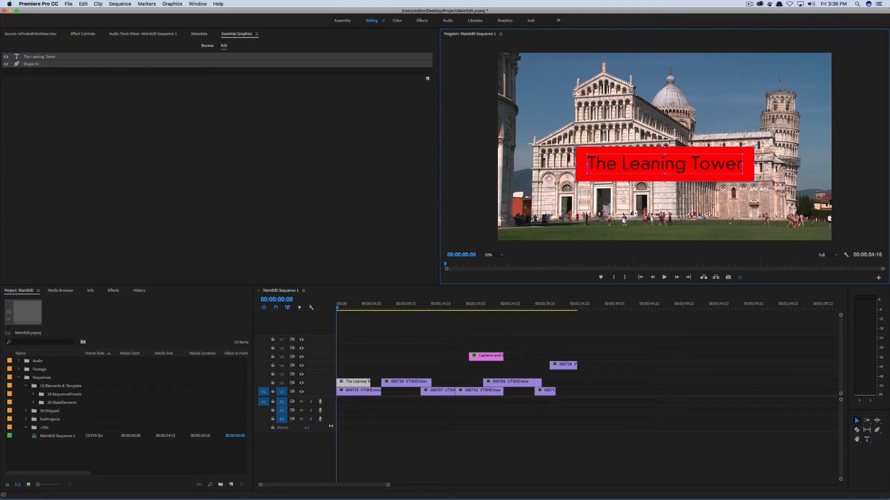
left_click(590, 178)
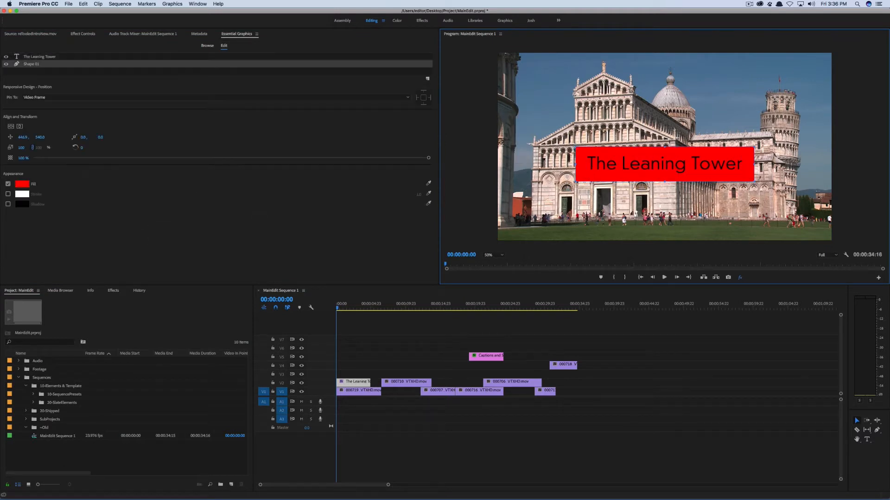
left_click(8, 183)
left_click(8, 193)
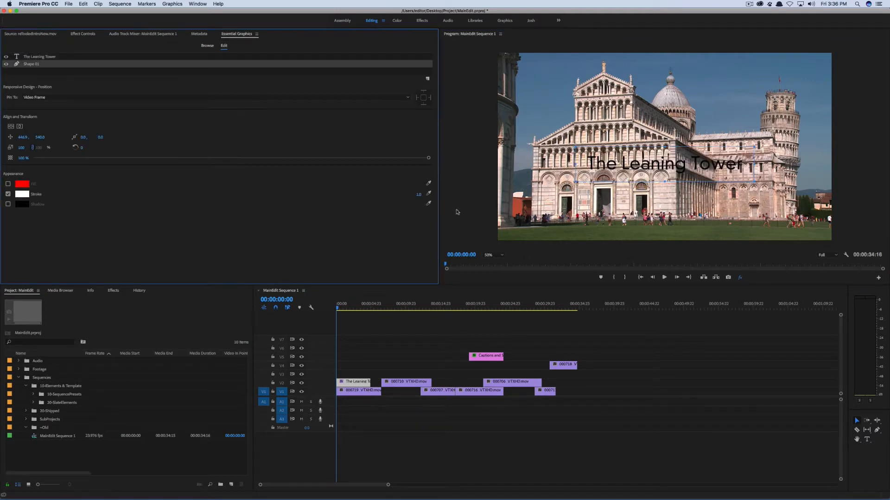
left_click_drag(419, 195, 423, 195)
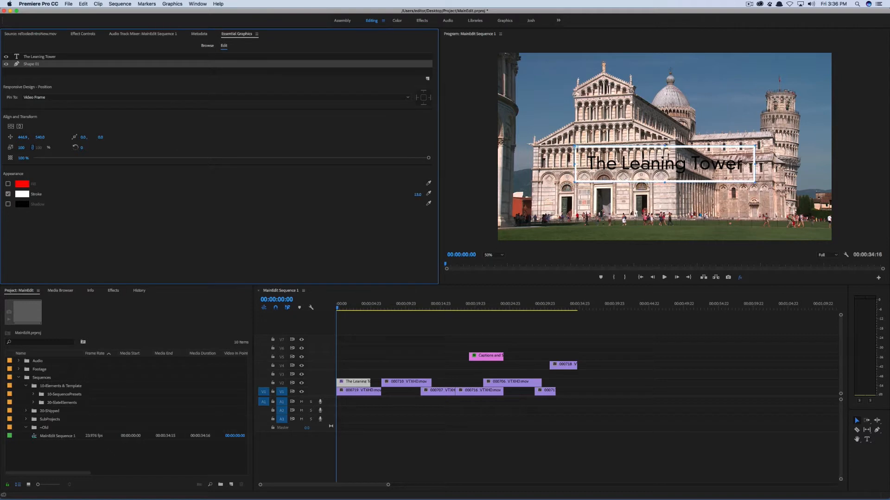
Step: Set the rectangle's stroke colour to black (000000) and deselect the shape
left_click(22, 195)
left_click_drag(433, 138, 470, 119)
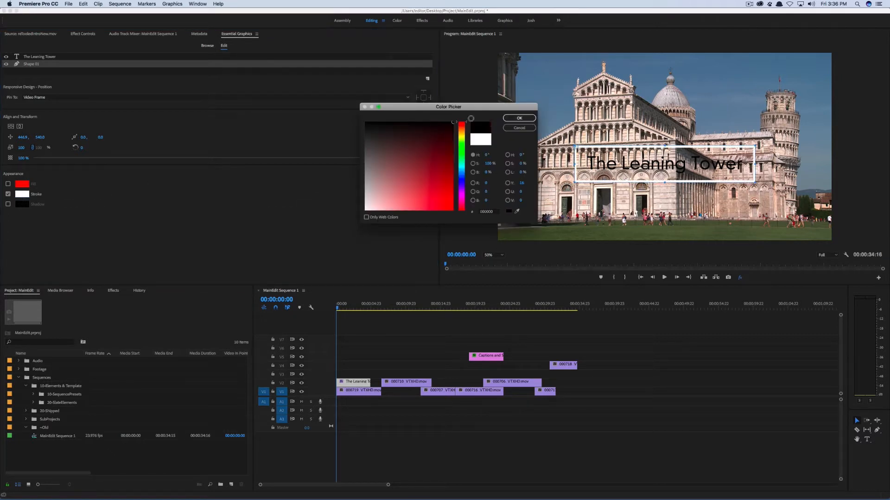
left_click(518, 119)
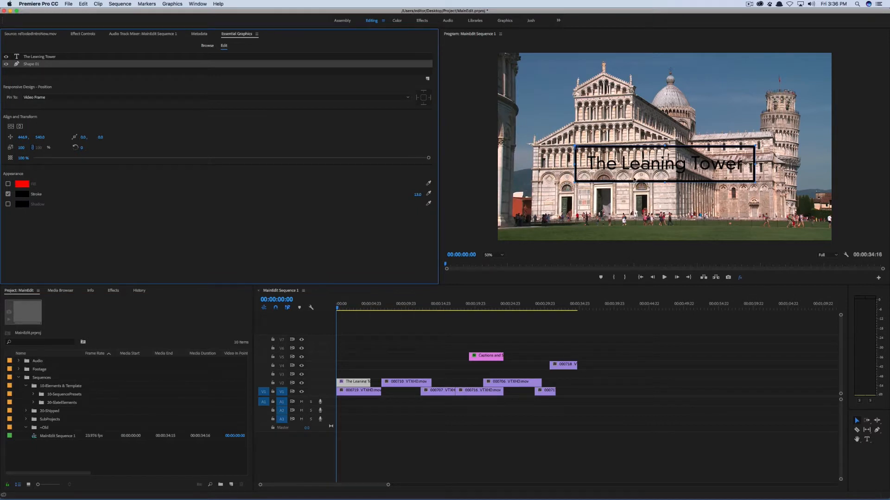
left_click(649, 212)
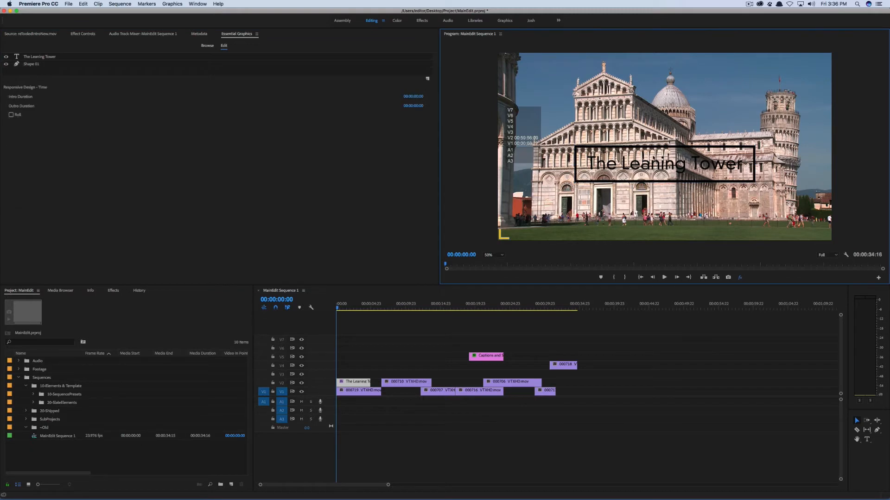
Step: Pin the rectangle layer Shape 01 to the "The Leaning Tower" text layer on all four sides
left_click(665, 166)
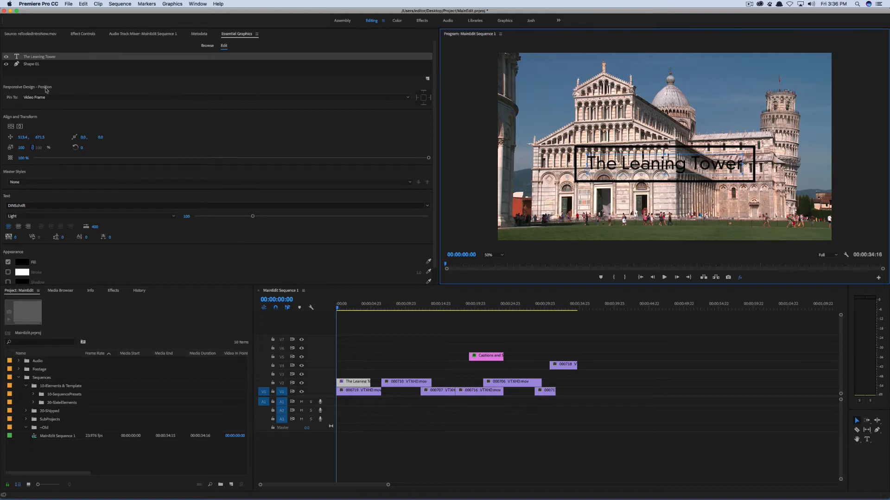
left_click(32, 64)
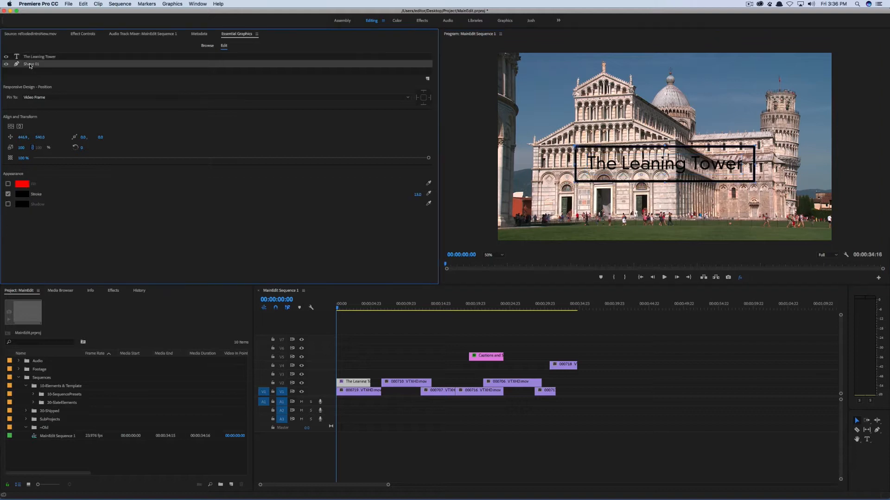
left_click(40, 98)
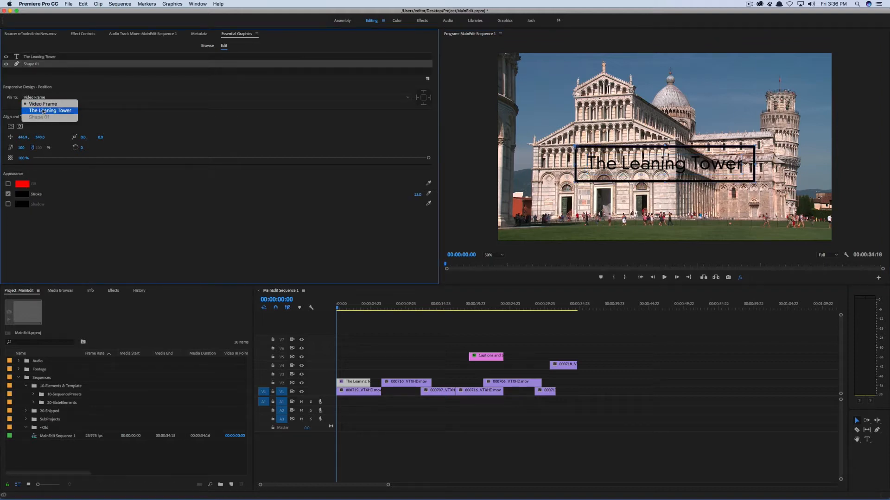
left_click(42, 111)
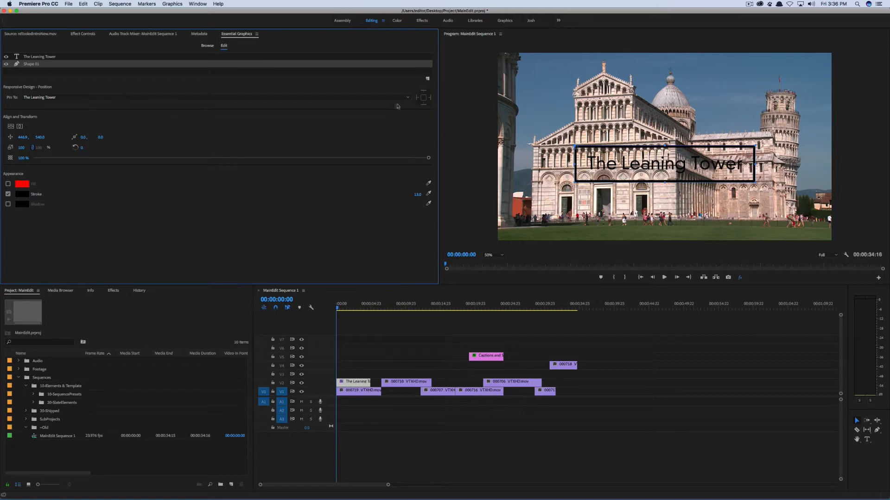
left_click(424, 99)
Step: Extend the title text with " of Pisa" so it reads "The Leaning Tower of Pisa"
left_click(866, 439)
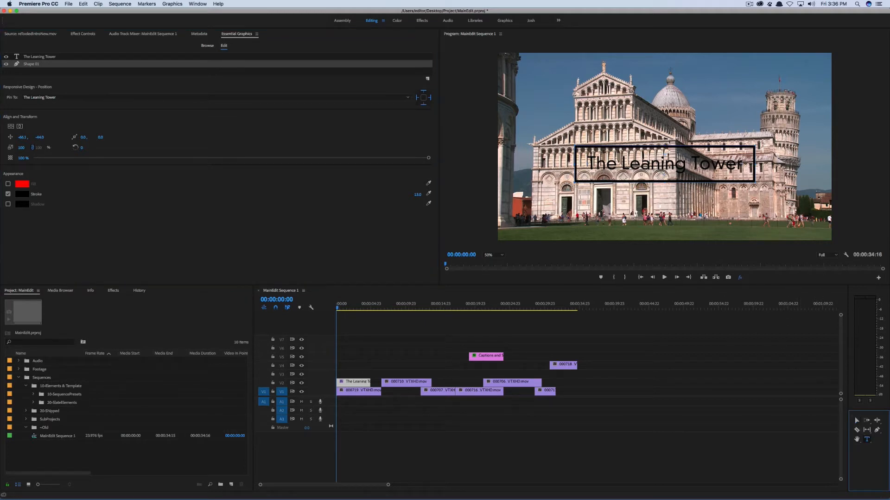
left_click(741, 162)
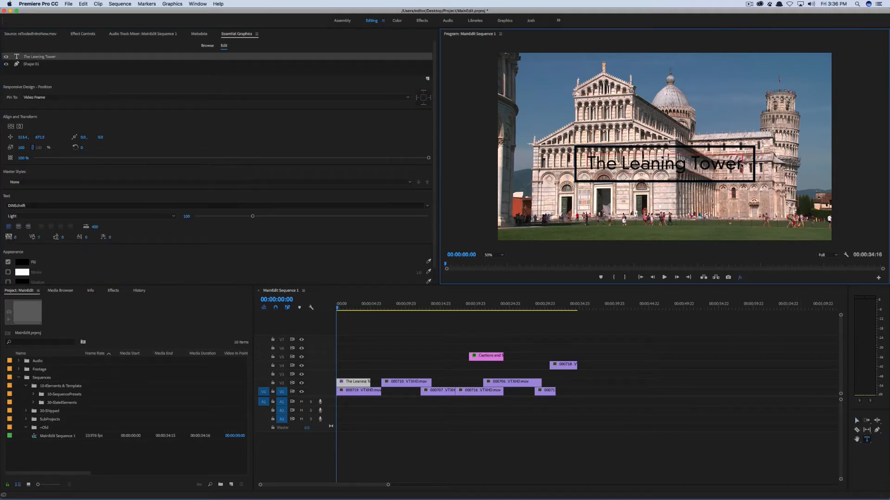
type("of")
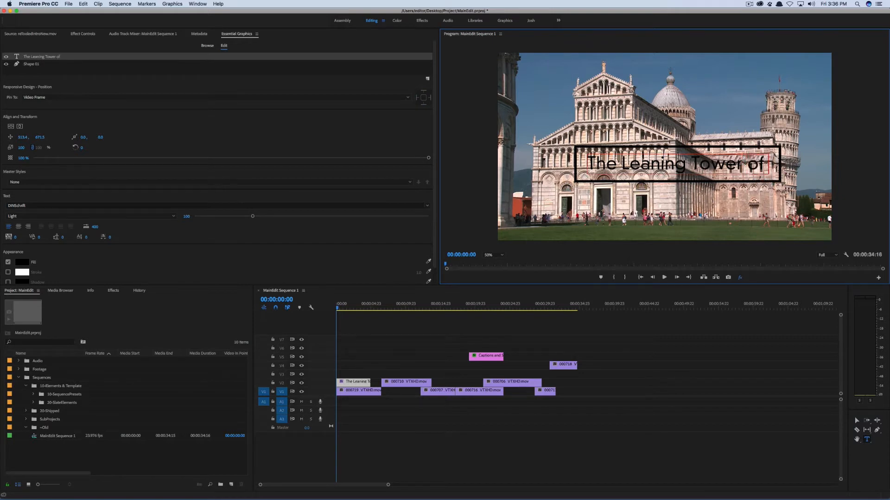
type(" Pisa")
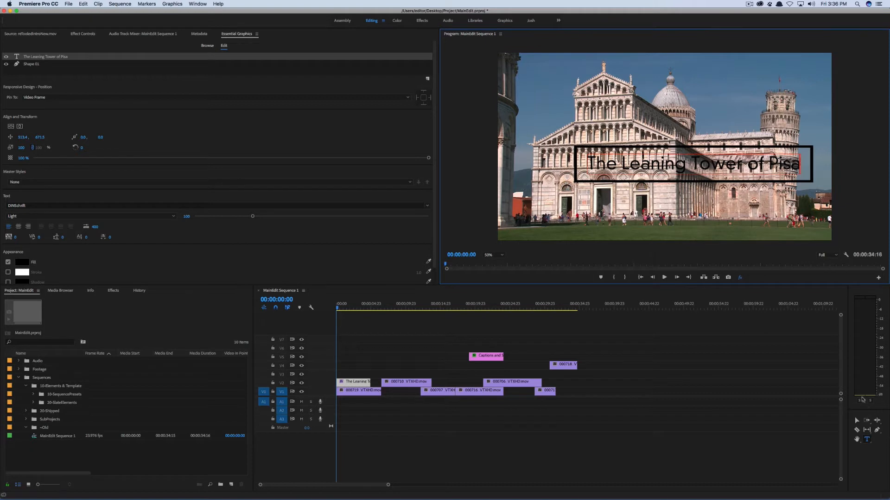
Step: Leave text editing and try to move the rectangle apart from its title text, and undo that move
left_click(856, 421)
left_click(704, 186)
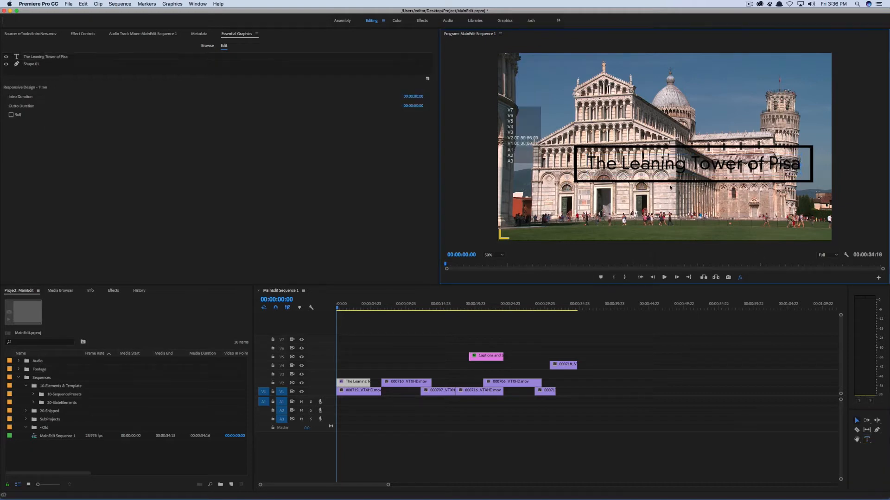
left_click_drag(674, 181, 653, 187)
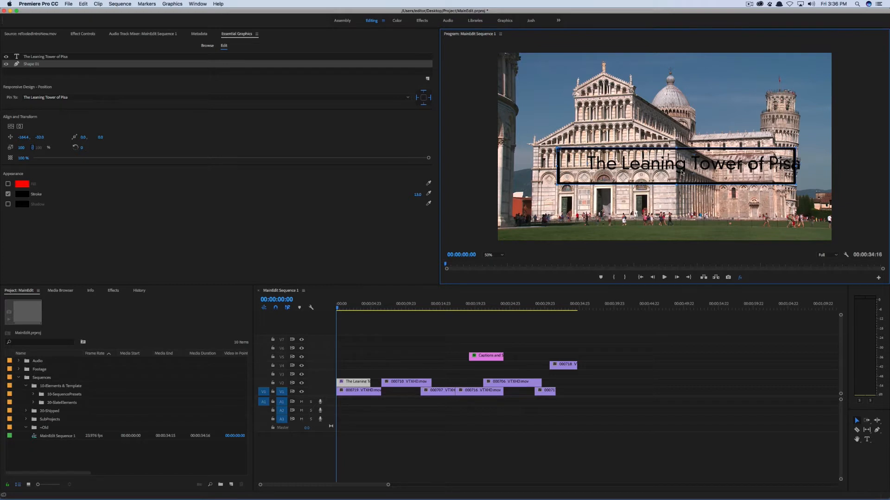
key("super+z")
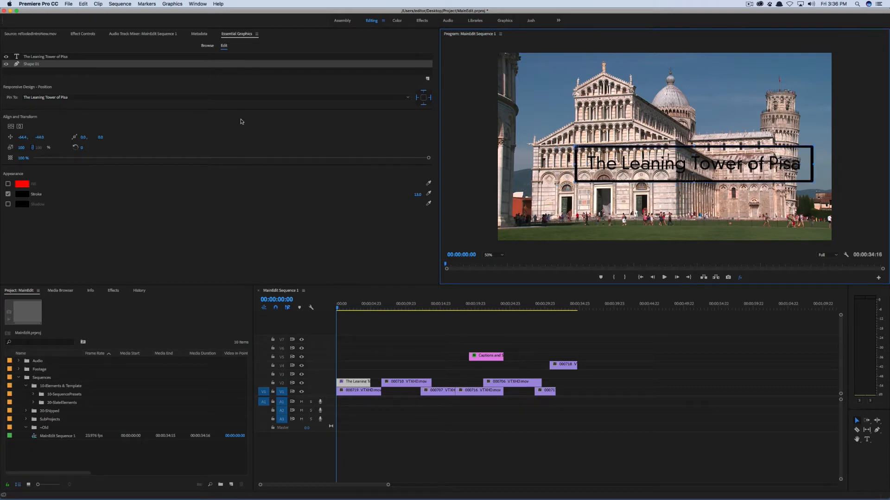
Step: Move the title text with its pinned box down to the lower edge of the video frame and deselect it
left_click(58, 58)
left_click_drag(713, 184, 656, 241)
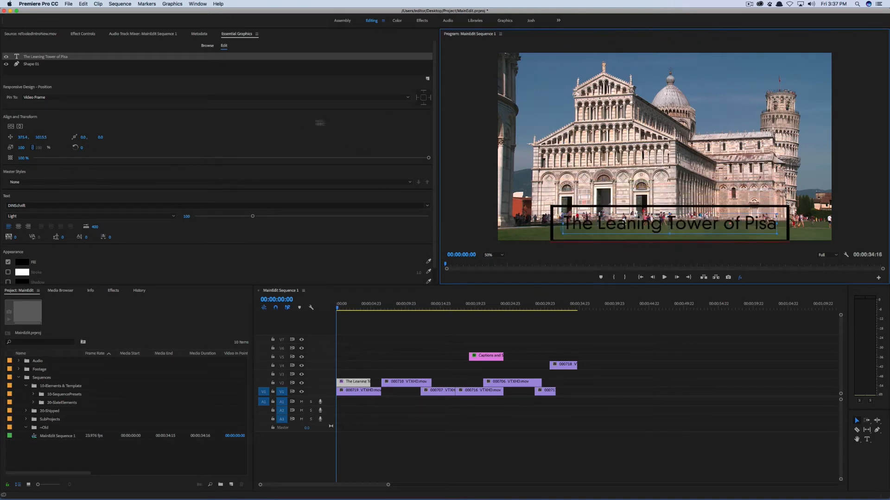
left_click(572, 191)
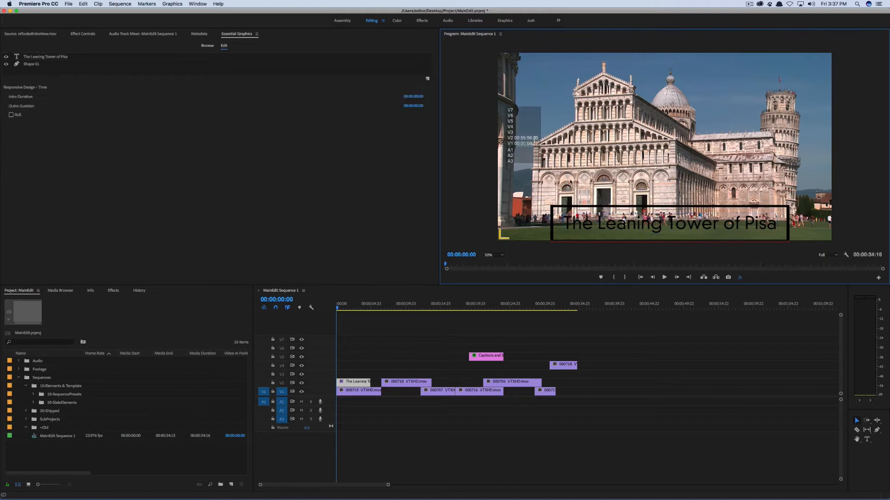
Step: Switch the pinning of the Shape 01 layer to Video Frame
left_click(589, 224)
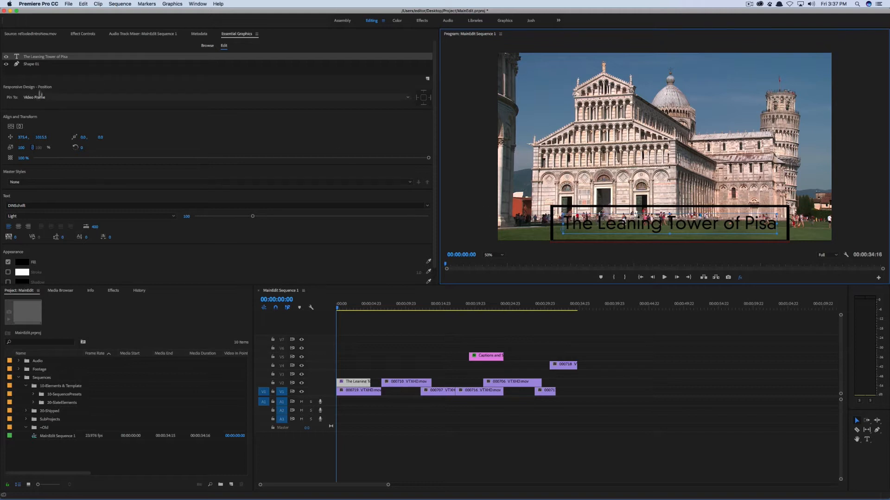
left_click(31, 64)
left_click(45, 97)
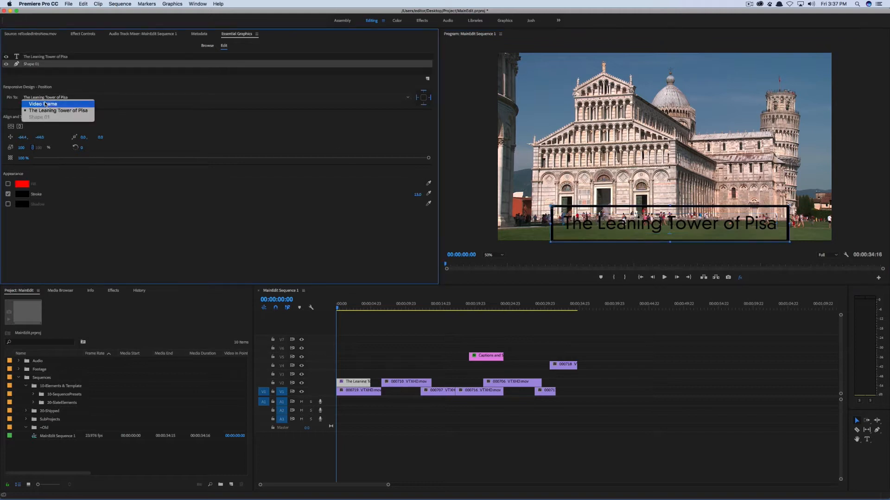
left_click(45, 104)
Step: Pin the title text layer to the left edge of Shape 01
left_click(35, 74)
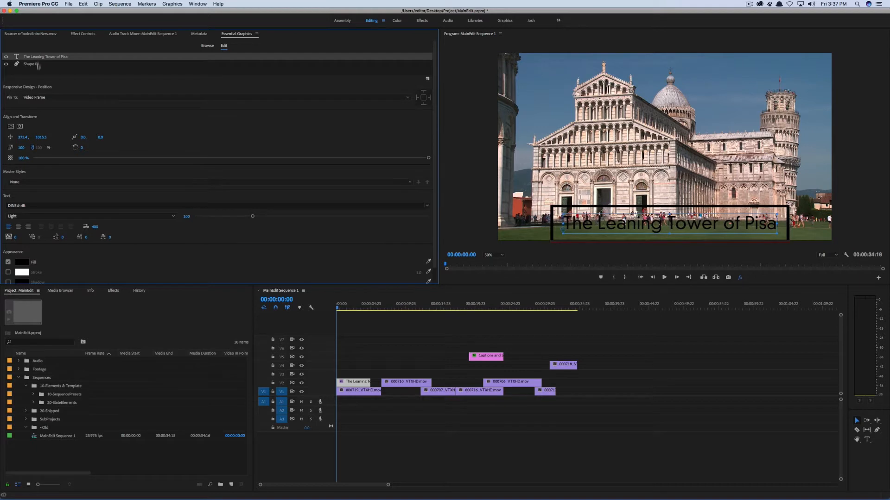
left_click(36, 98)
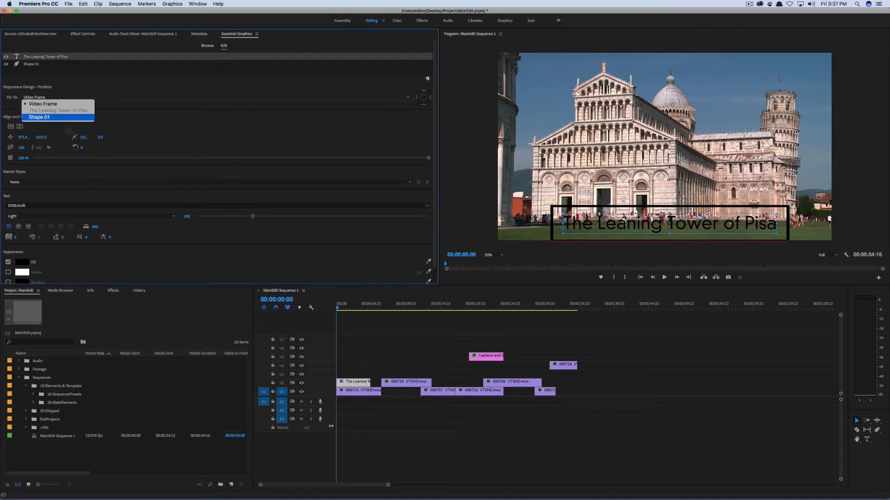
left_click(40, 118)
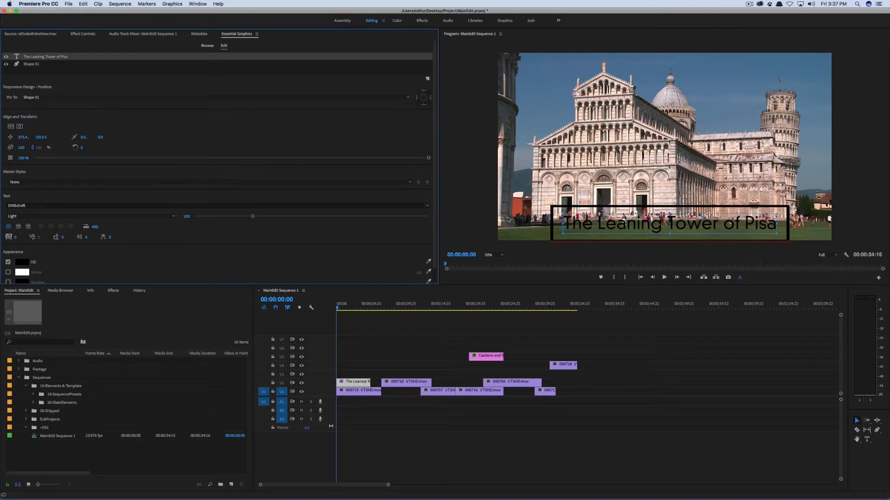
left_click(416, 99)
Step: Widen the rectangle around the title by extending its right edge past the frame and its left edge outward
left_click(787, 226)
left_click_drag(788, 224, 847, 235)
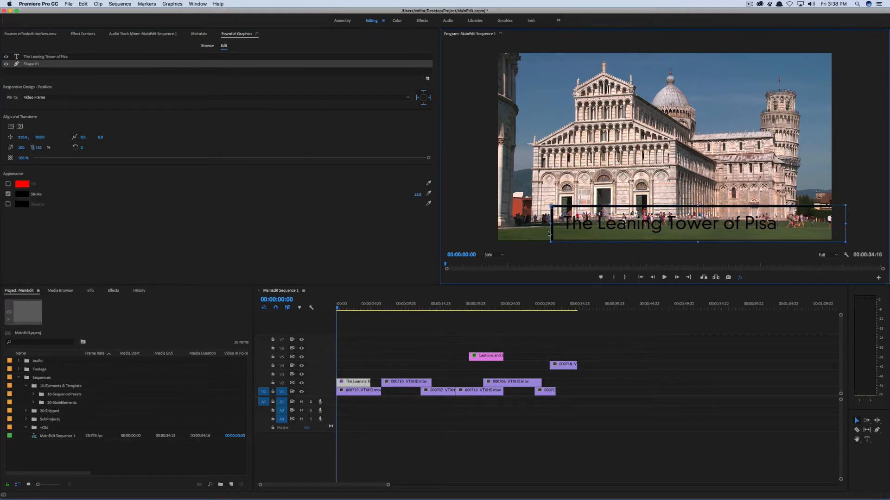
mouse_move(550, 225)
left_mouse_down()
mouse_move(508, 224)
mouse_move(550, 225)
mouse_move(542, 225)
left_mouse_up()
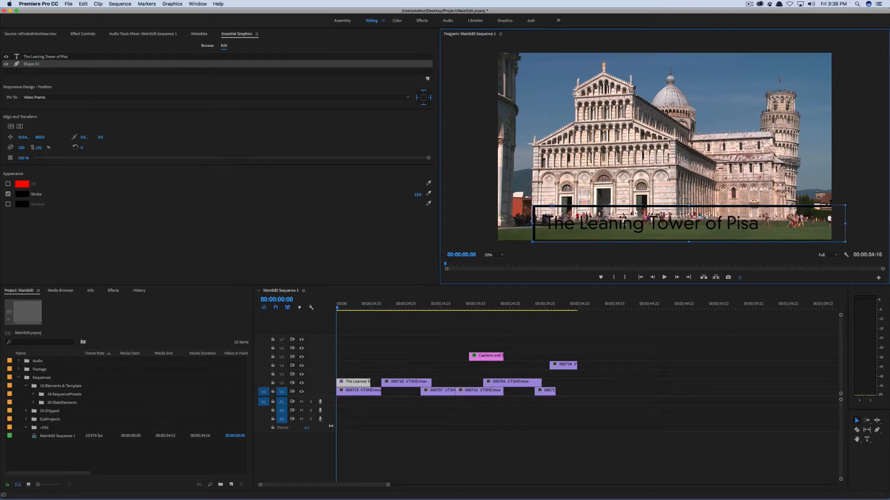
Step: Try to move the rectangle slightly up and to the left, and undo the move
mouse_move(589, 208)
left_mouse_down()
mouse_move(572, 140)
mouse_move(561, 196)
mouse_move(585, 188)
mouse_move(589, 208)
mouse_move(587, 201)
left_mouse_up()
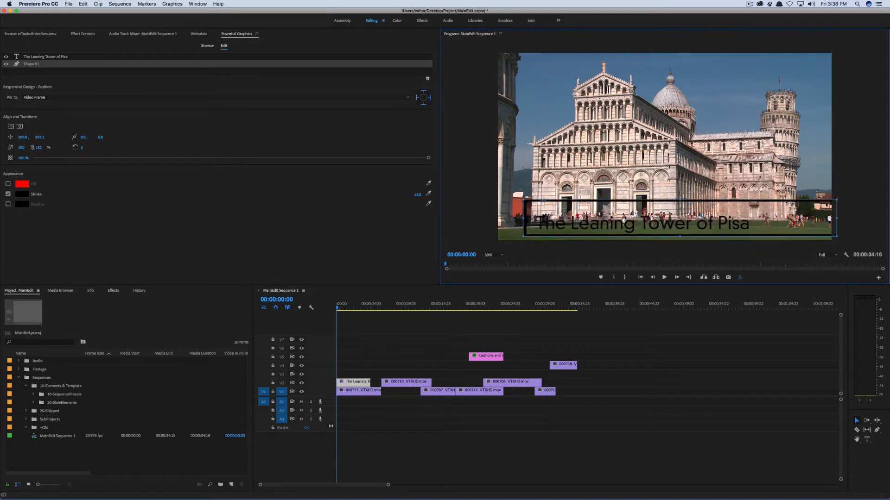
key("super+z")
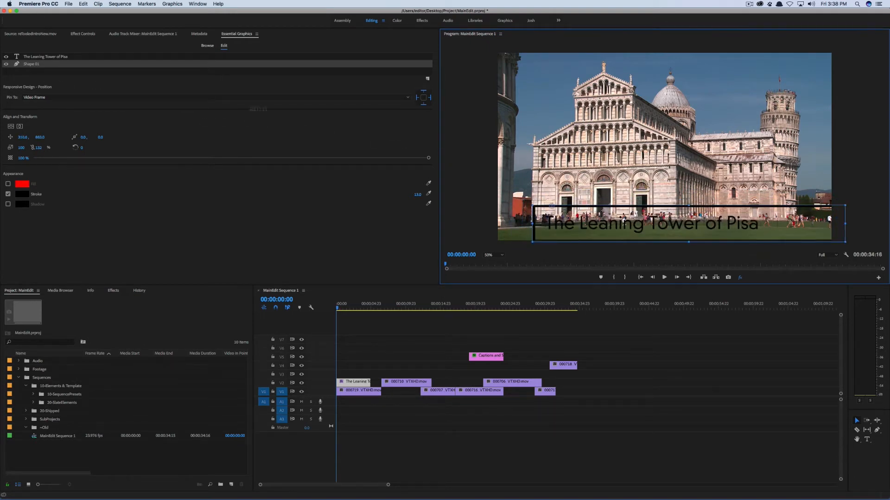
Step: Pin the title text to Shape 01 vertically as well, and move the rectangle to mid-frame while narrowing its right side
left_click(42, 57)
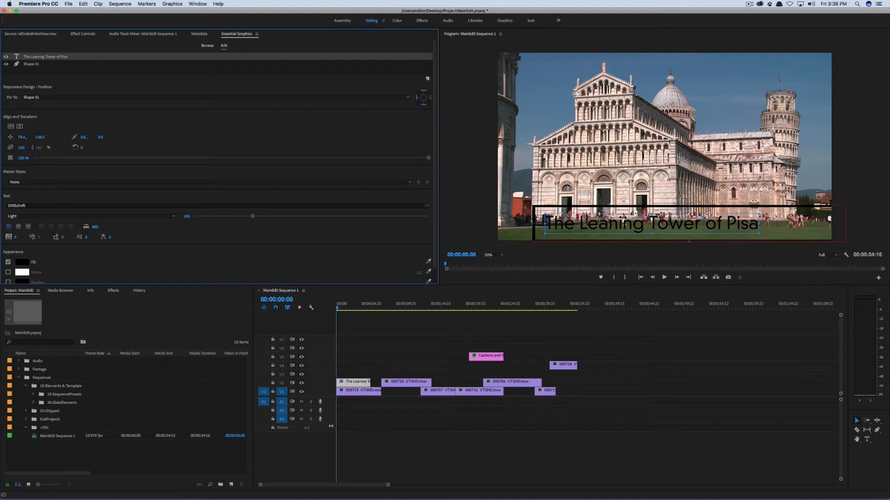
left_click(591, 207)
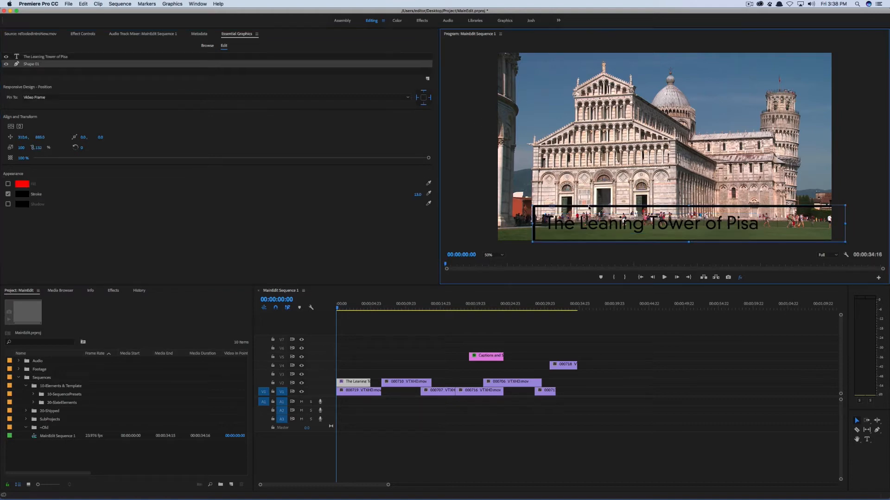
left_click_drag(590, 208, 573, 135)
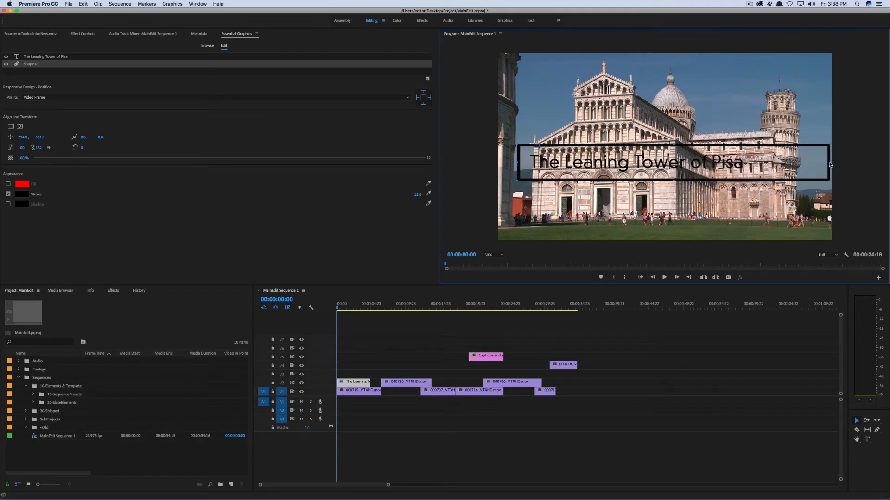
left_click_drag(830, 163, 773, 171)
Step: Adjust the title text's pinned edges to Shape 01 and move the rectangle to position 404, 490
left_click(383, 126)
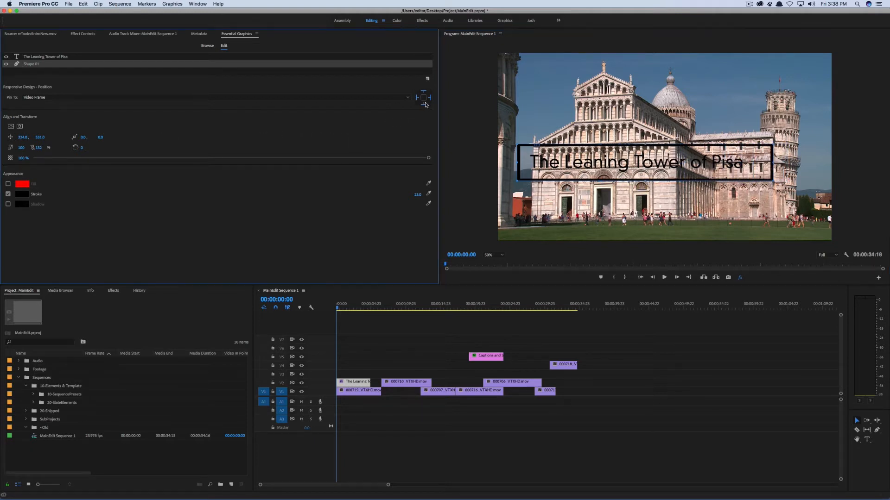
left_click(63, 58)
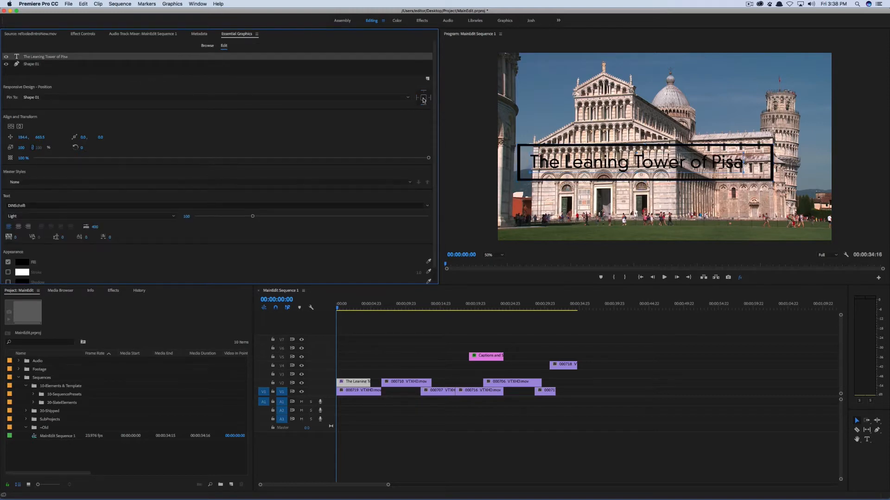
left_click_drag(773, 168, 623, 174)
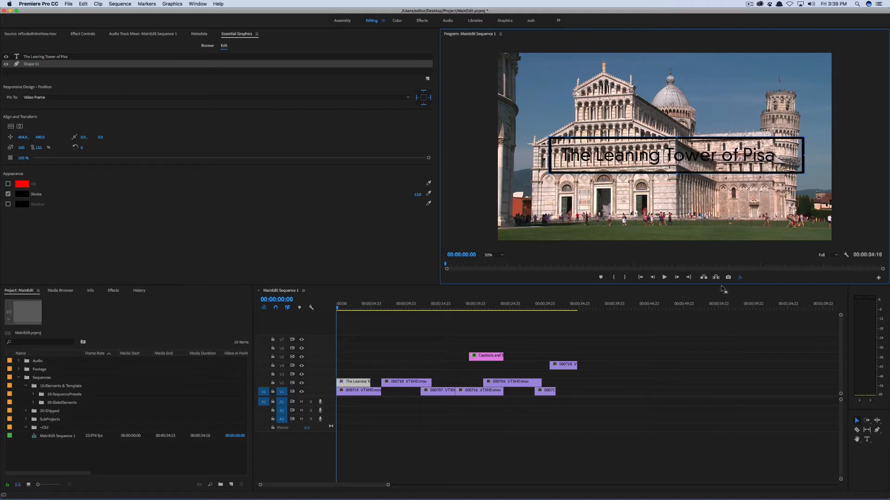
Step: Enable Position keyframing for Shape 01 at the start of the title clip
left_click(445, 352)
key("equal")
key("equal")
left_click(382, 385)
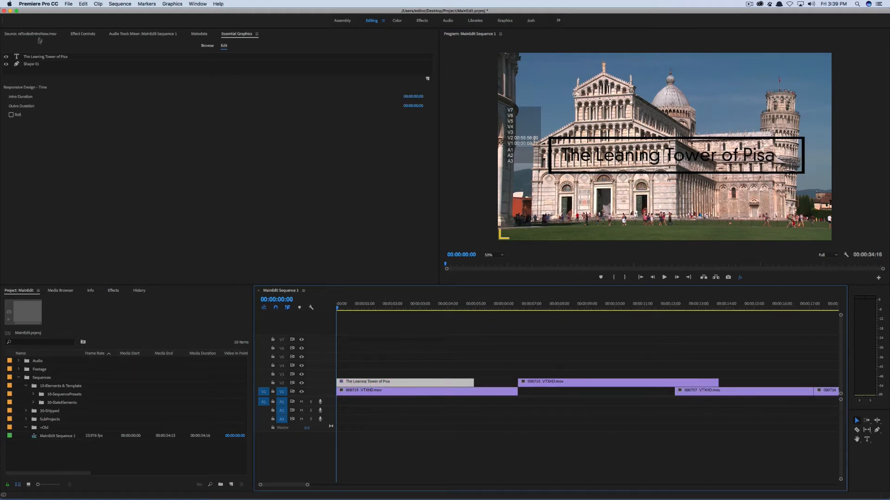
left_click(26, 65)
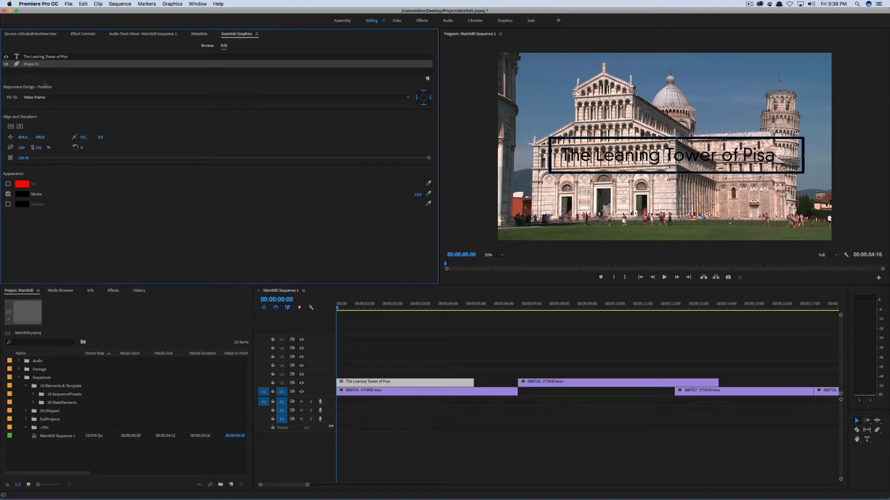
left_click(81, 33)
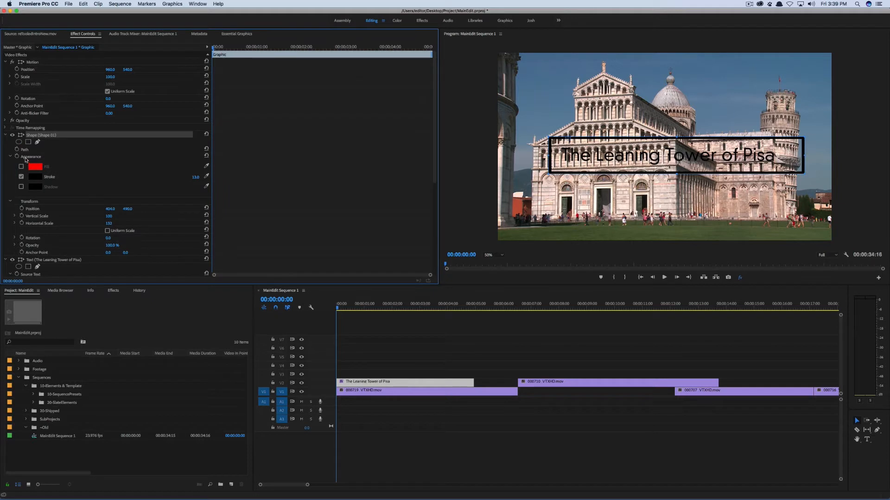
left_click(23, 209)
Step: Move Shape 01 completely out of the frame on its left side for the first Position keyframe
left_click(717, 156)
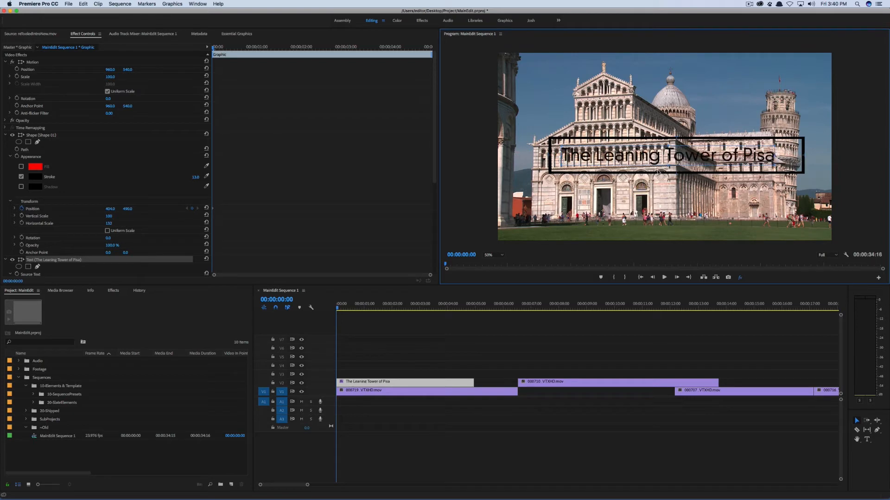
left_click(658, 172)
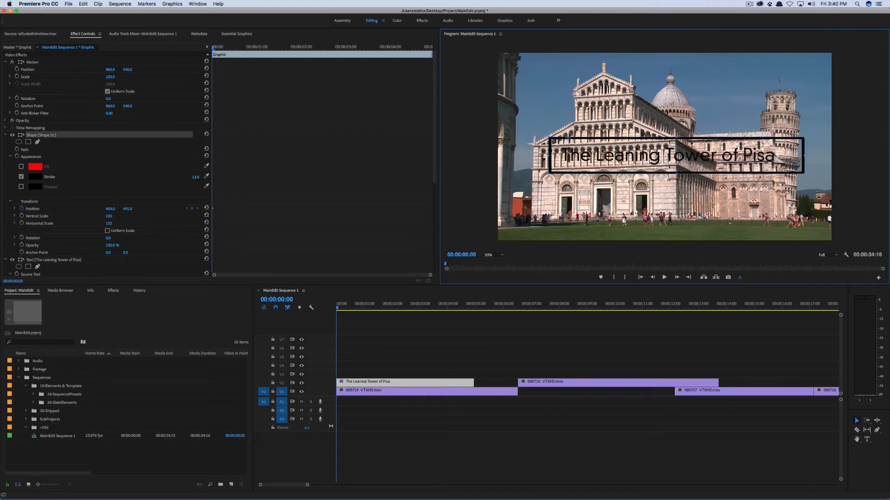
left_click_drag(597, 140, 524, 134)
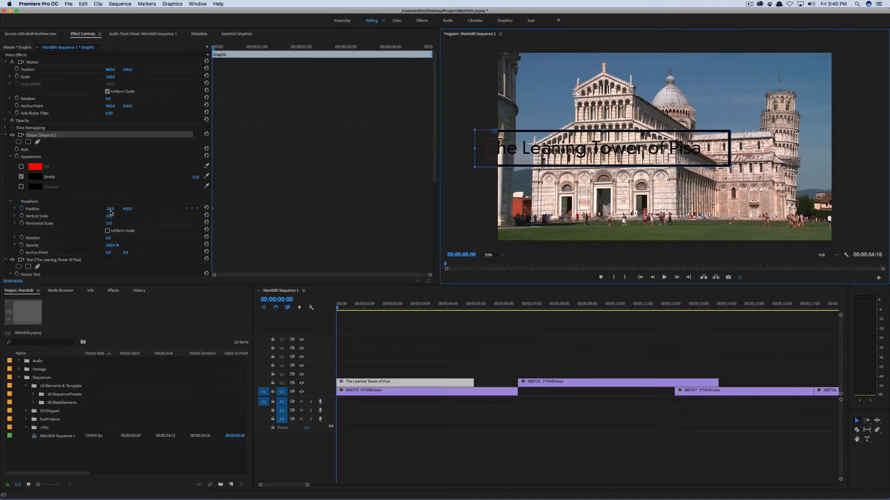
left_click(110, 210)
left_click_drag(111, 209, 115, 209)
Step: Add a Position keyframe for Shape 01 at 00:00:00:10 with the value 337, 450, bringing the box into the frame
left_click_drag(340, 307, 349, 307)
left_click(111, 208)
type("96")
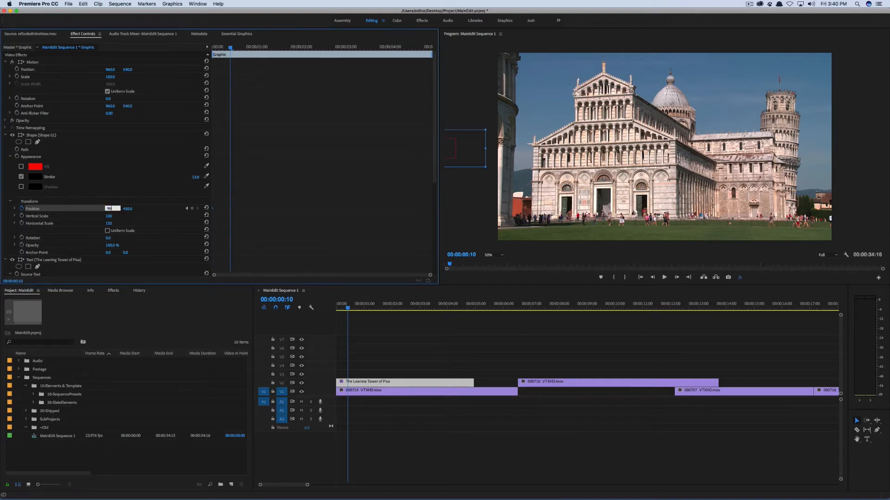
type("0")
key("Return")
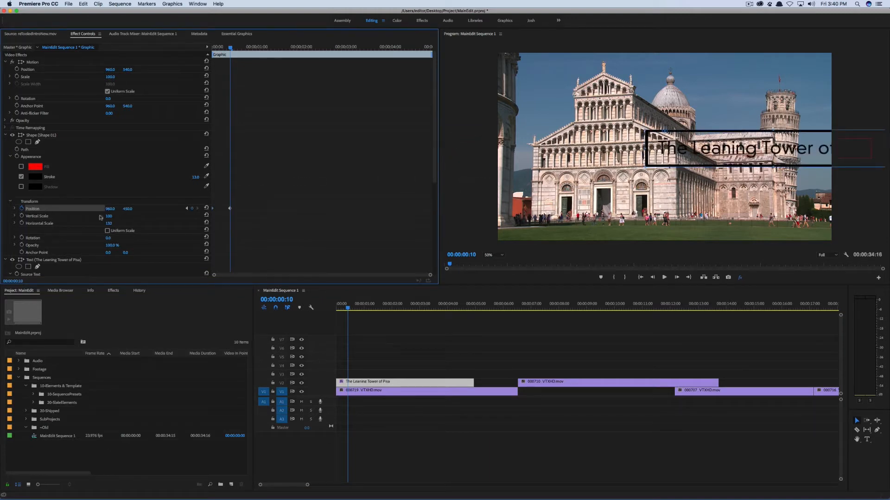
left_click_drag(110, 212, 70, 212)
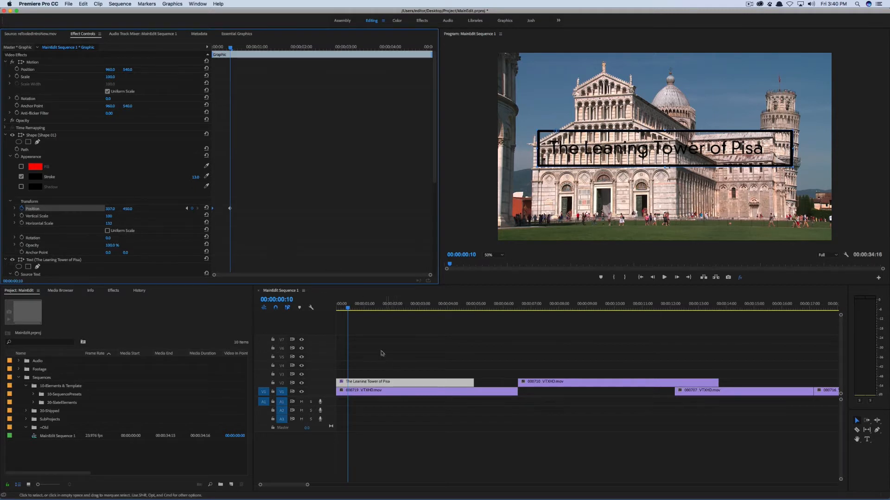
Step: Enable Vertical Scale and Horizontal Scale keyframing for Shape 01 near the clip's end at 00:00:04:22
left_click_drag(371, 308, 393, 308)
left_click_drag(498, 309, 475, 307)
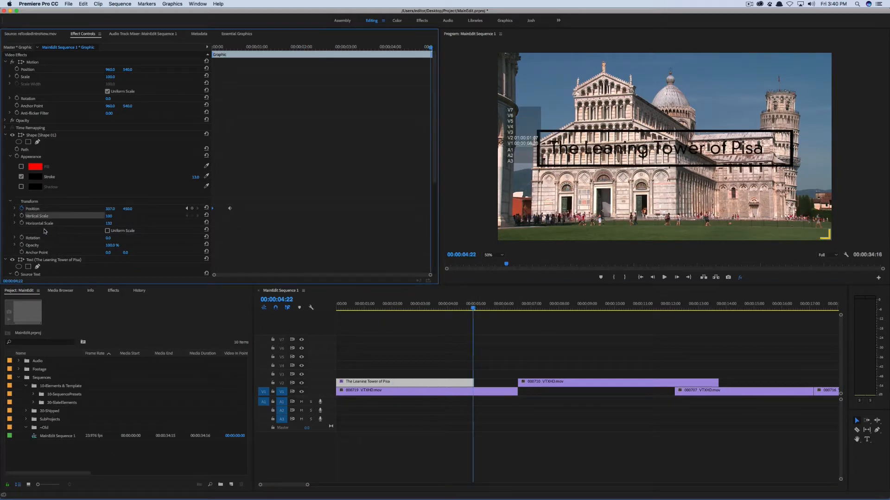
left_click(21, 223)
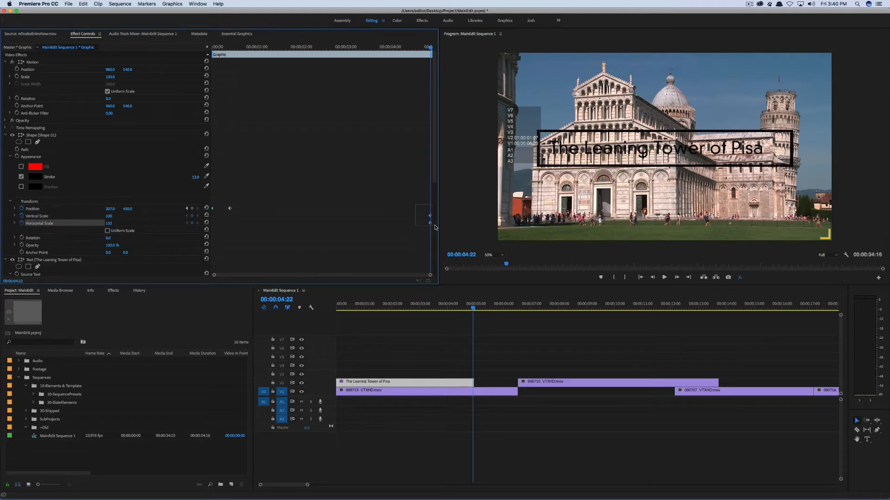
Step: Shift both scale keyframes of Shape 01 earlier to 00:00:04:12
left_click_drag(430, 223, 421, 220)
key("Left")
key("Left")
key("Left")
key("Left")
key("Left")
key("Left")
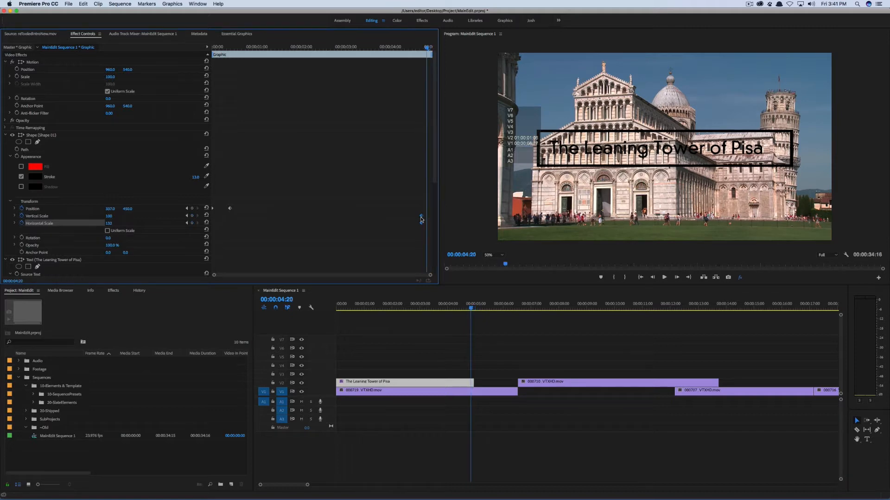
key("Left")
key("Left")
key("Left")
key("Left")
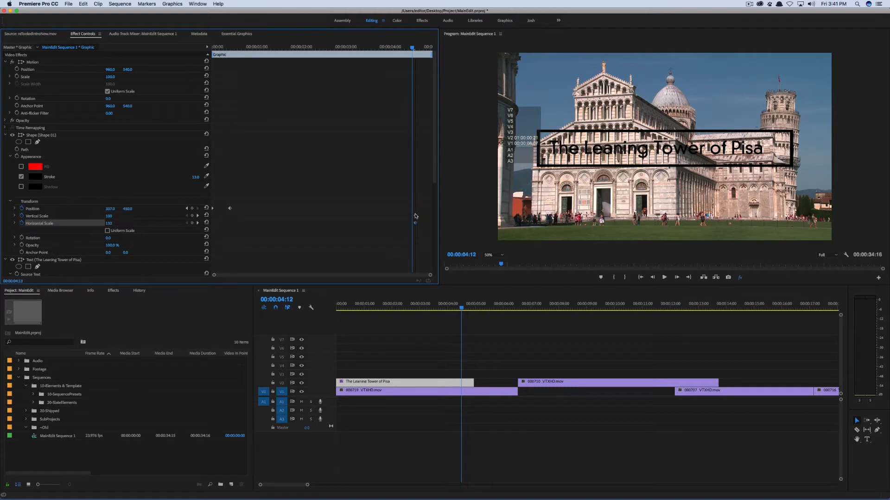
Step: Set Shape 01's Horizontal Scale and Vertical Scale to 0 at the end of the title clip
key("Right")
key("Right")
key("Right")
key("Right")
key("Right")
key("Right")
key("Right")
key("Right")
key("Right")
key("Right")
key("Right")
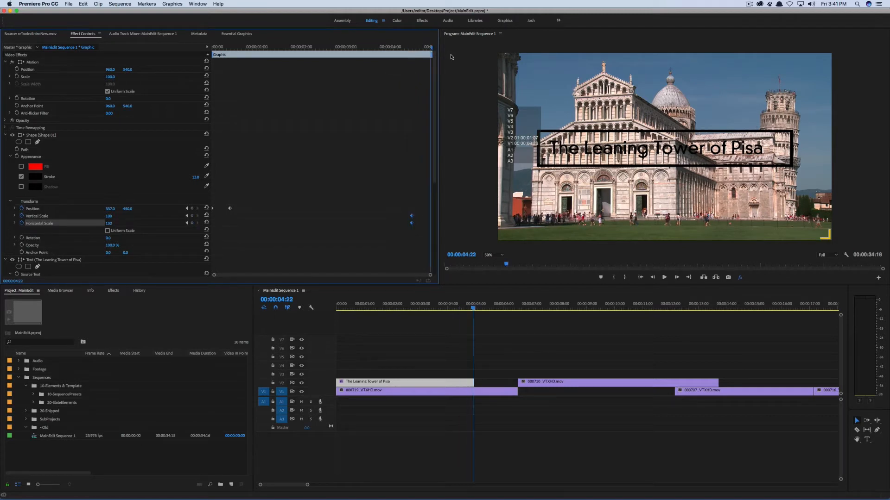
left_click(108, 224)
type("0")
key("Return")
left_click(108, 216)
type("0")
key("Return")
Step: Step backward through the clip's last frames to check the scale-down animation of the box and title
key("Left")
key("Left")
key("Left")
key("Left")
key("Left")
key("Left")
key("Left")
key("Left")
key("Left")
key("Left")
key("Left")
key("Left")
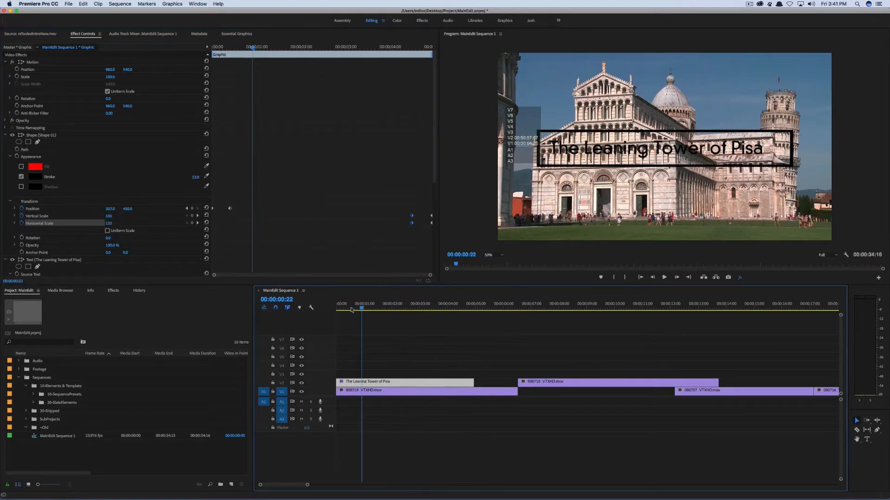
Step: Place the playhead at 00:00:04:12 and collapse the Shape 01 and text layer properties of the title graphic
mouse_move(463, 322)
left_mouse_down()
mouse_move(470, 326)
mouse_move(461, 325)
left_mouse_up()
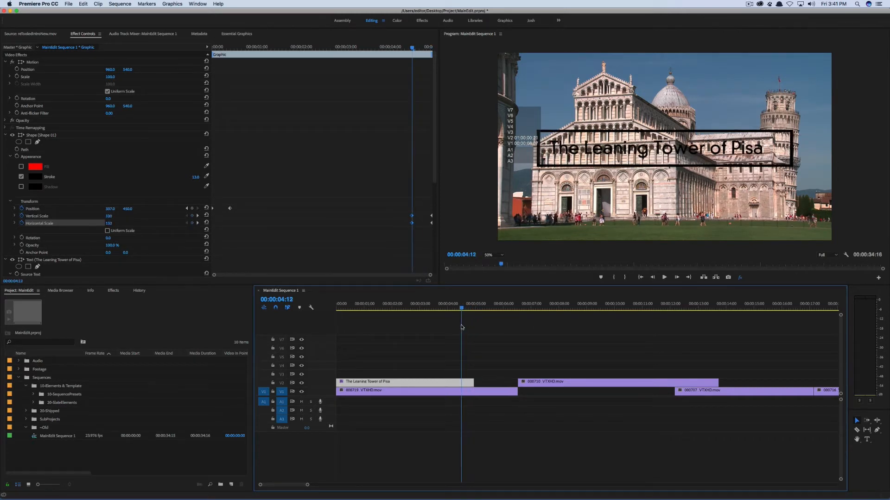
scroll(108, 194, "down", 8)
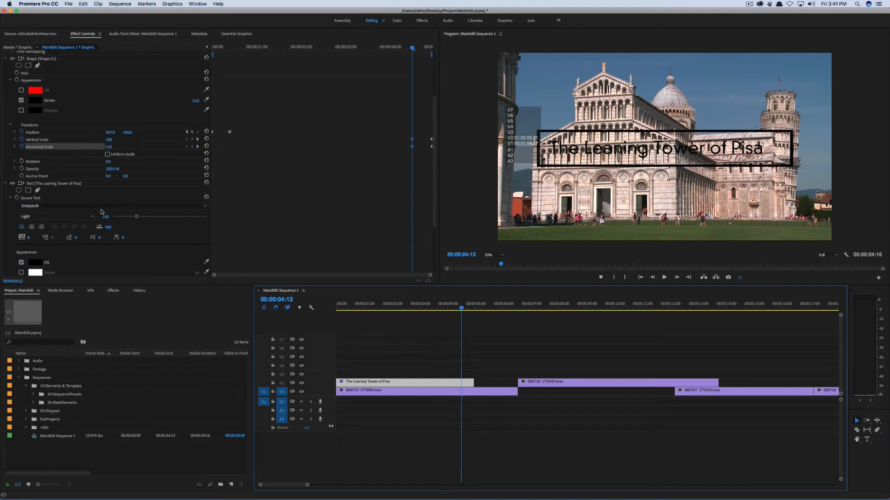
scroll(45, 249, "up", 8)
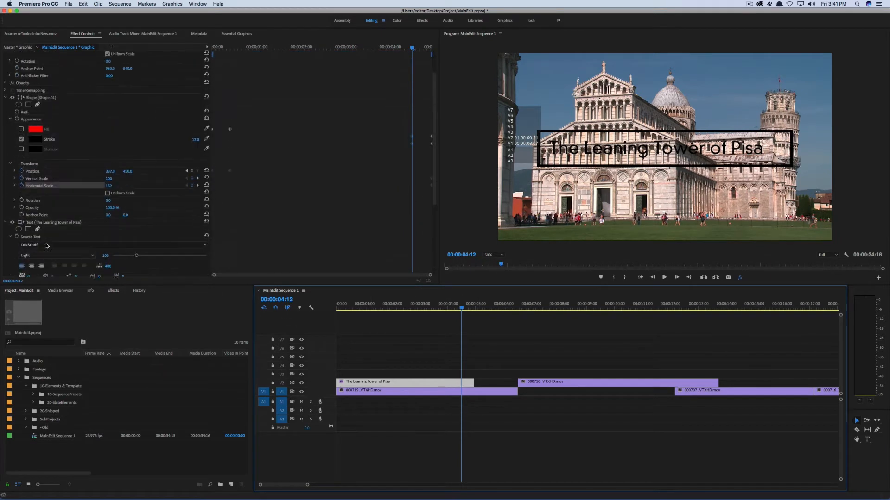
left_click(6, 135)
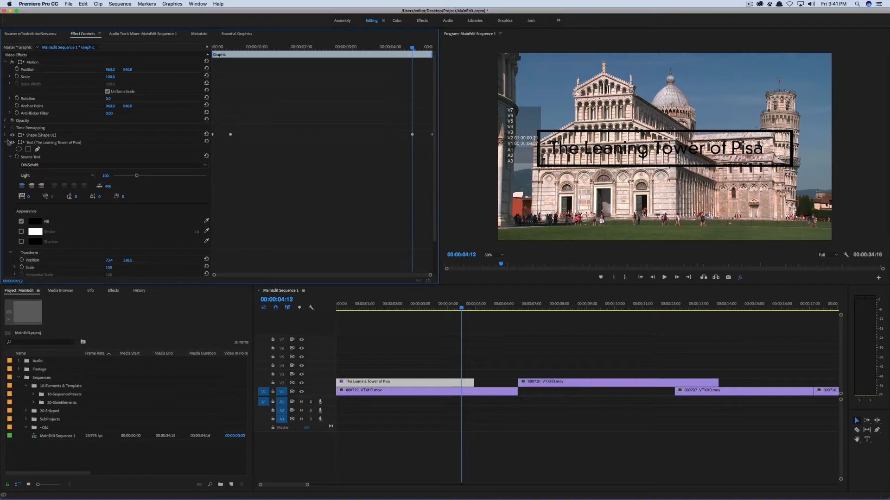
left_click(6, 142)
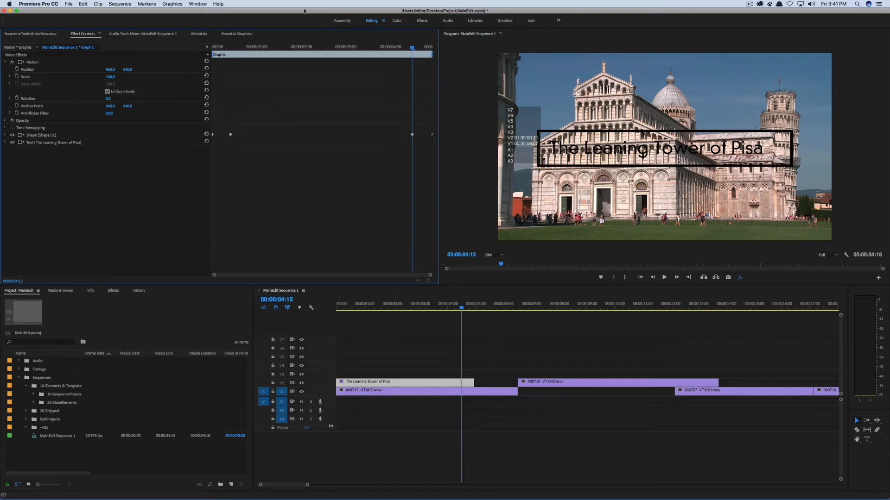
Step: Set the title graphic's responsive Intro Duration and Outro Duration to 10 frames each, then deselect the clip
left_click(239, 34)
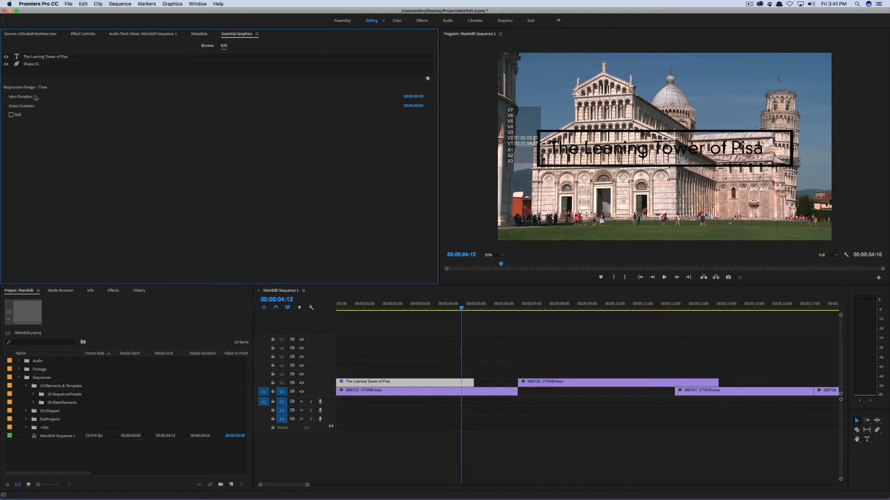
left_click(418, 98)
type("10")
key("Return")
left_click(416, 106)
type("10")
key("Return")
left_click(427, 325)
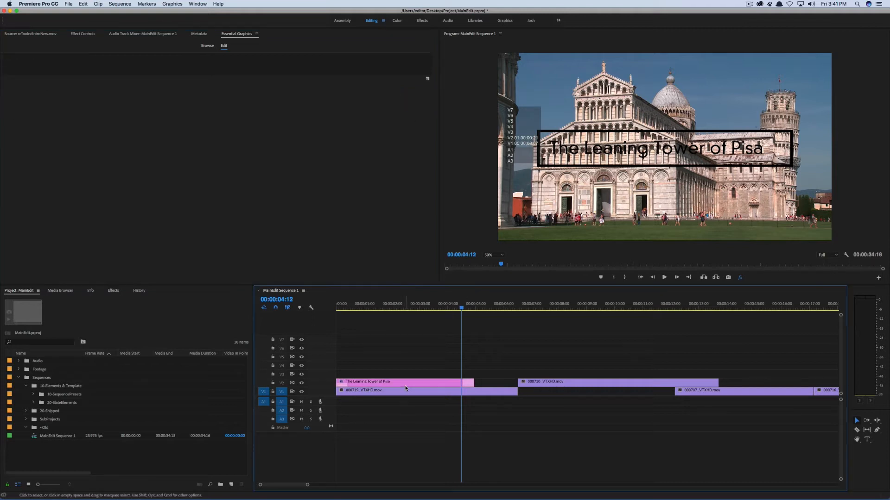
Step: Increase the height of the video tracks in MainEdit Sequence 1 to inspect the title clip's intro and outro regions
left_click(453, 384)
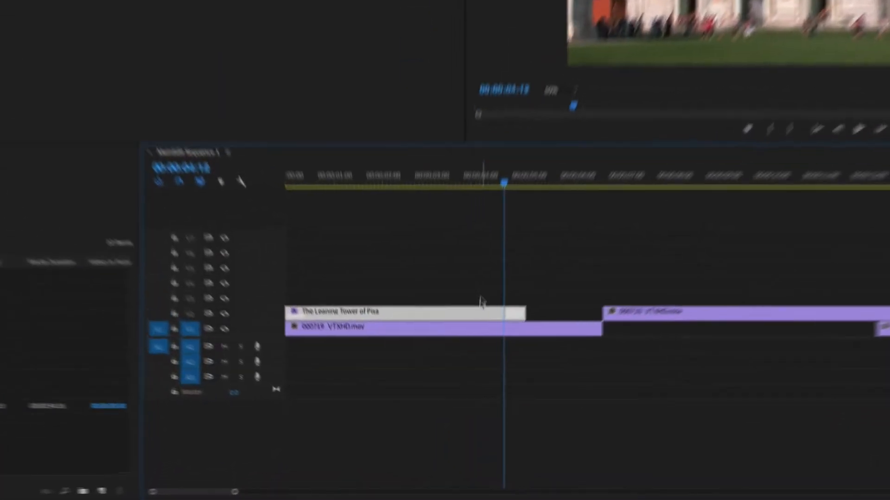
left_click(442, 368)
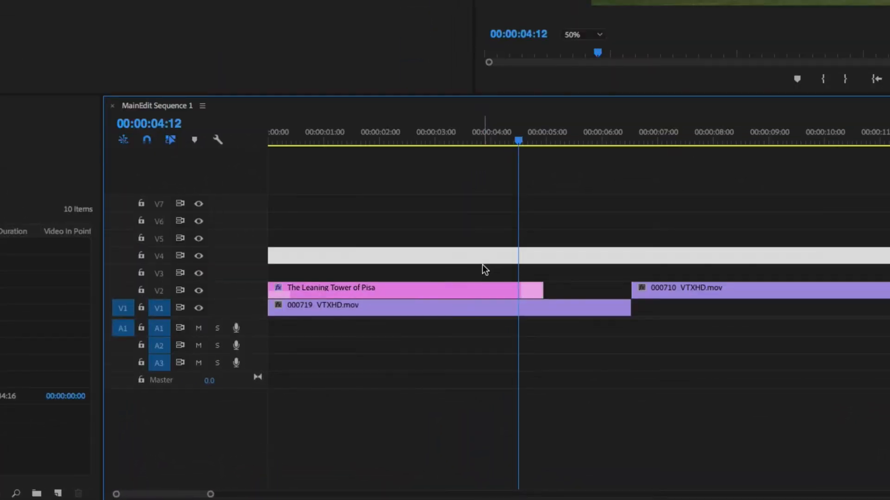
key("super+equal")
key("super+equal")
key("super+equal")
left_click(532, 263)
left_click(558, 266)
left_click(543, 255)
Step: Trim the title clip's start in by 19 frames and adjust its end to about 00:00:04:15, then scrub through it
left_click_drag(474, 255, 462, 255)
left_click_drag(333, 139, 302, 134)
left_click_drag(268, 259, 311, 260)
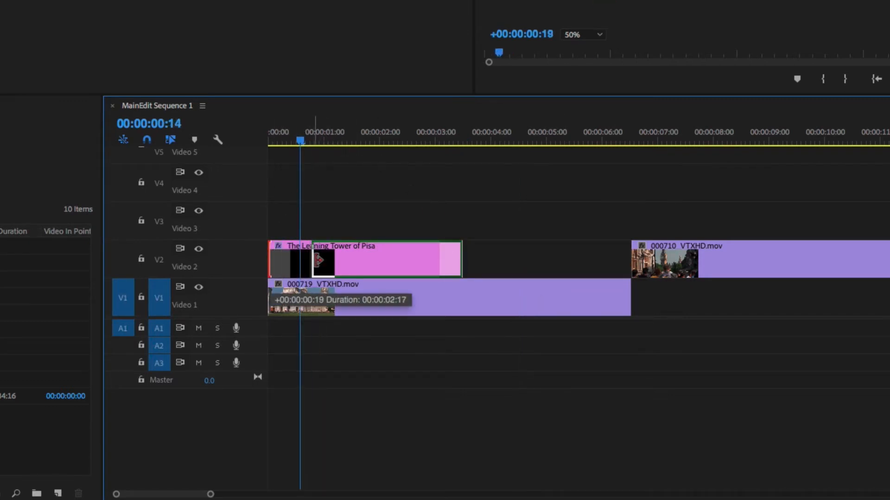
left_click_drag(457, 260, 524, 260)
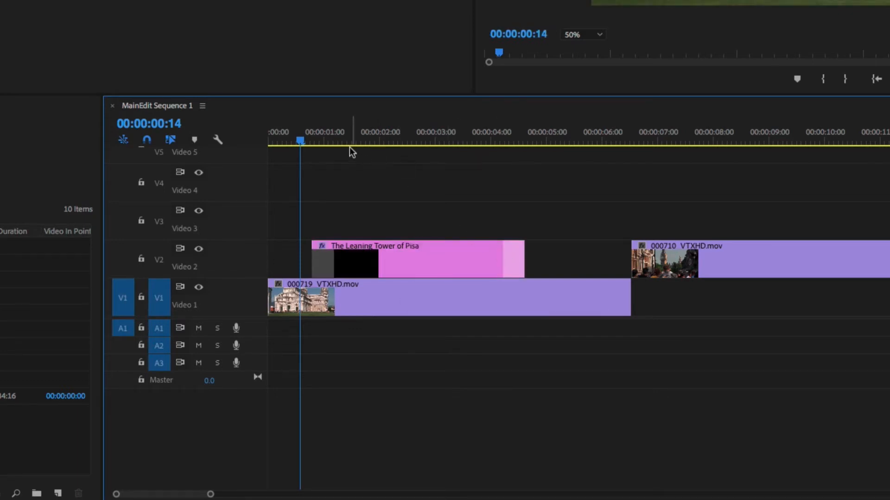
left_click(323, 135)
left_click_drag(324, 135, 513, 206)
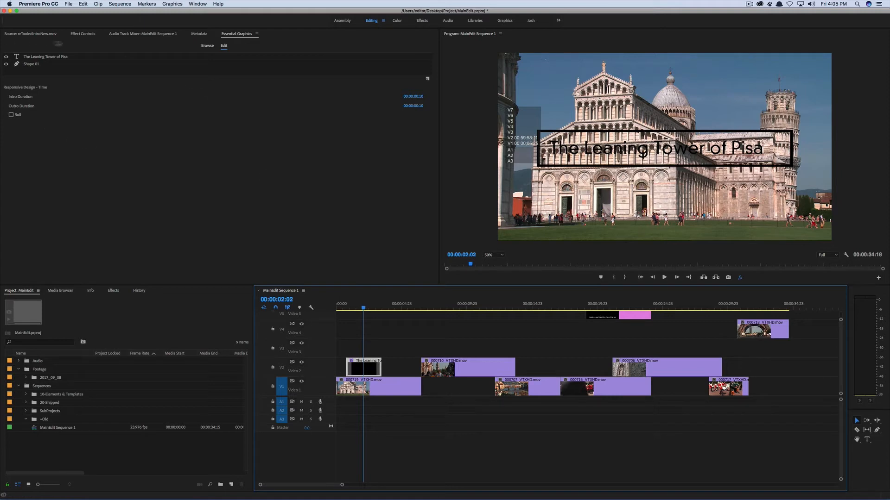
Step: Enable Roll for the title graphic and play the sequence to preview the rolling title
left_click(16, 116)
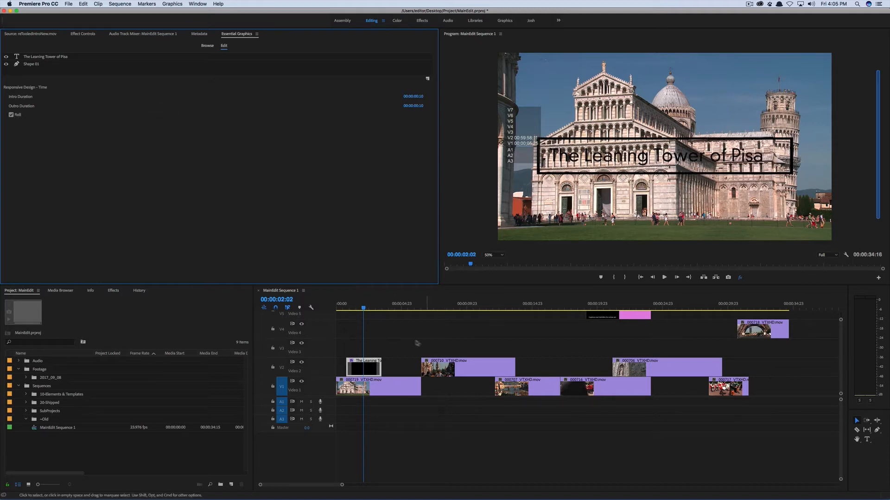
left_click_drag(353, 311, 343, 312)
key("space")
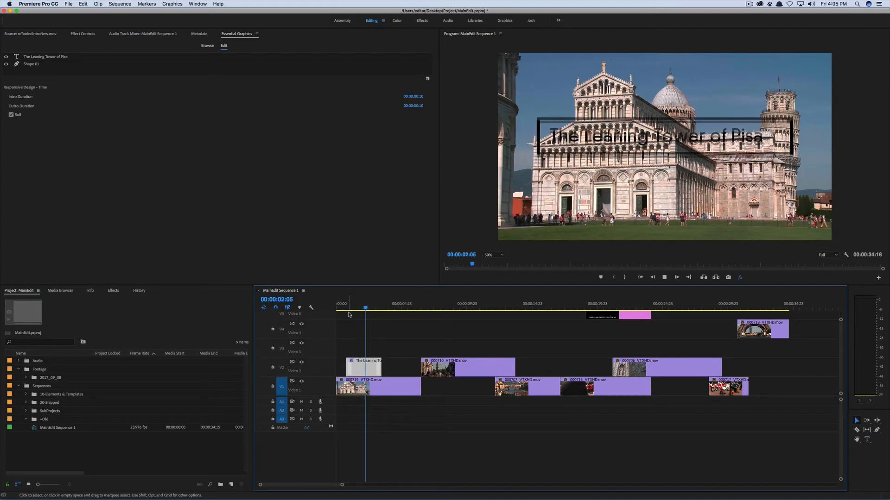
key("space")
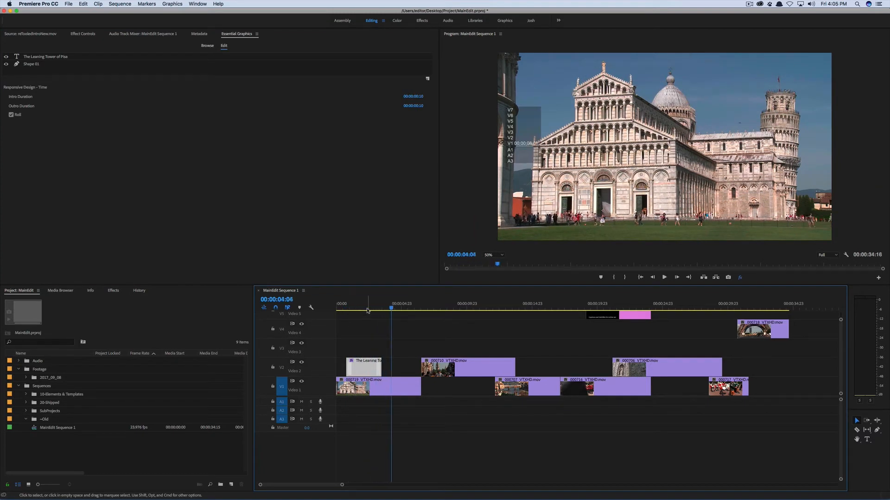
Step: Extend the title clip from the sequence start to near the end of the 000719_VTXHD.mov clip and play the slower roll
left_click(367, 310)
left_click_drag(383, 362, 413, 363)
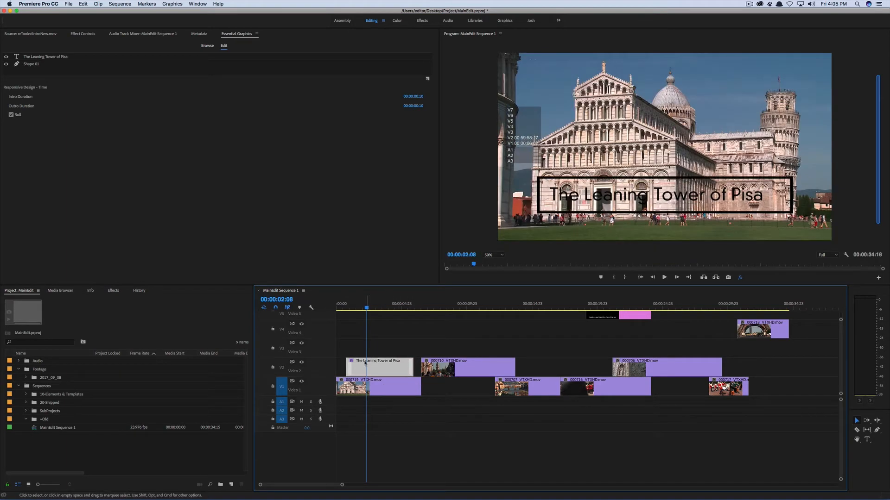
left_click_drag(348, 364, 337, 363)
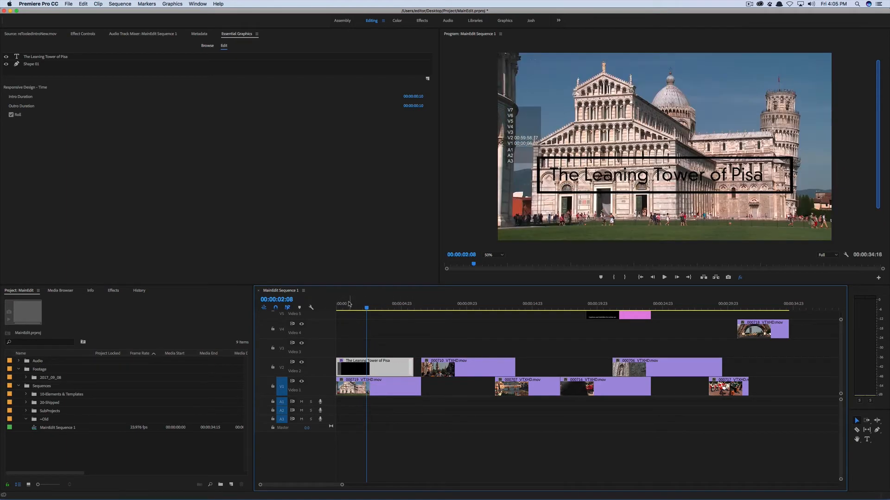
key("Home")
key("space")
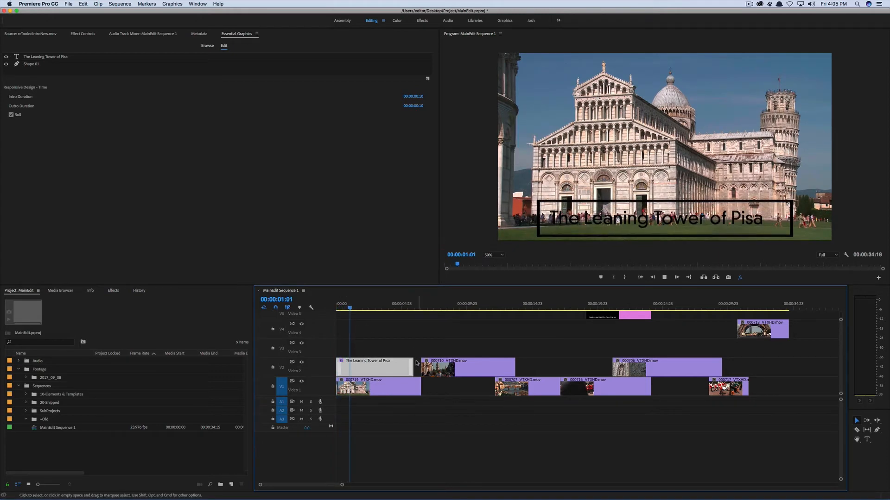
Step: Shorten the title clip's end to about 00:00:02:18 and play the faster roll from the sequence start
left_click_drag(412, 363, 372, 363)
key("Home")
key("space")
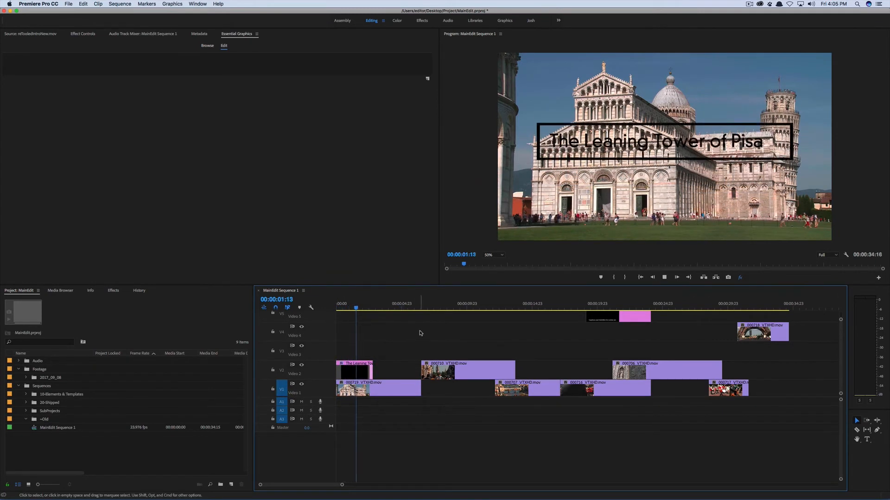
key("space")
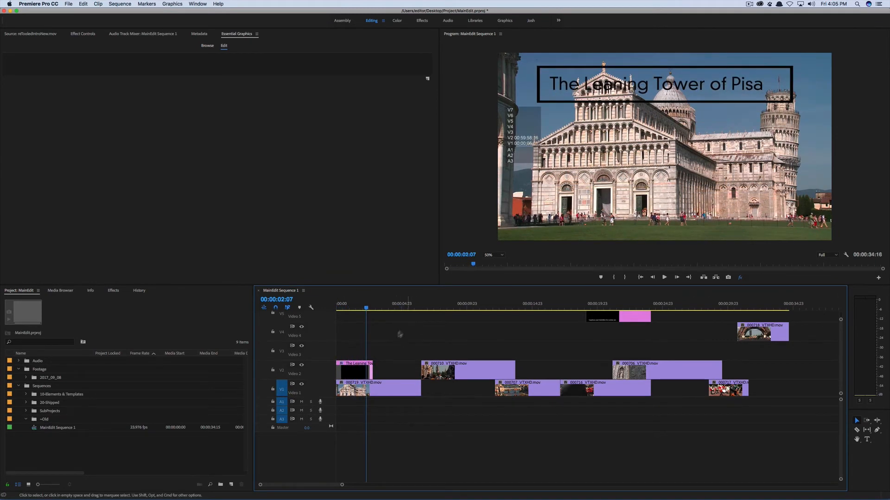
left_click(366, 367)
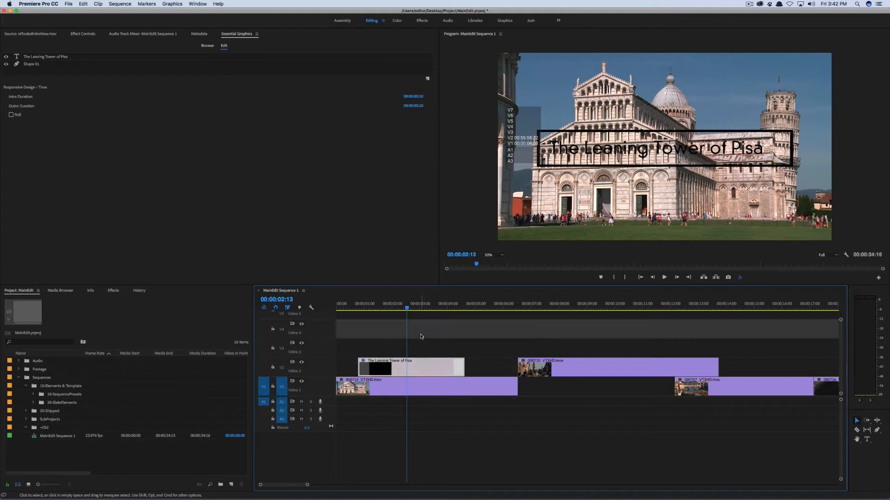
left_click(421, 335)
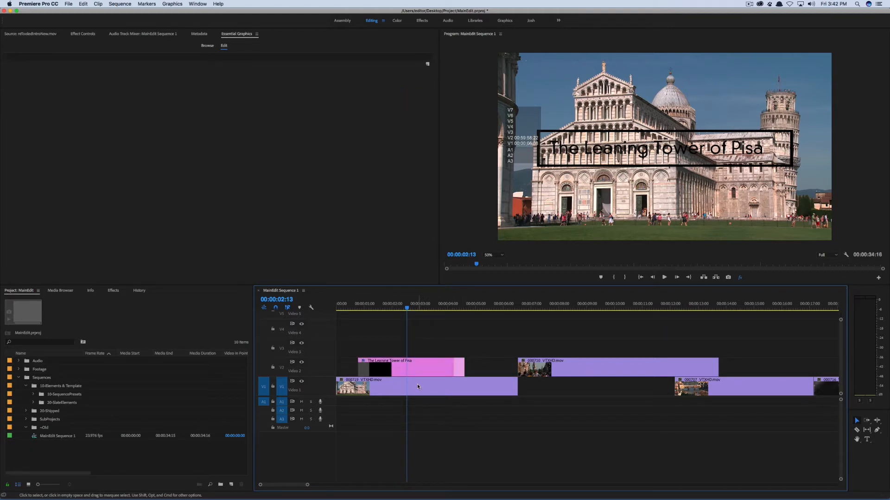
left_click(416, 366)
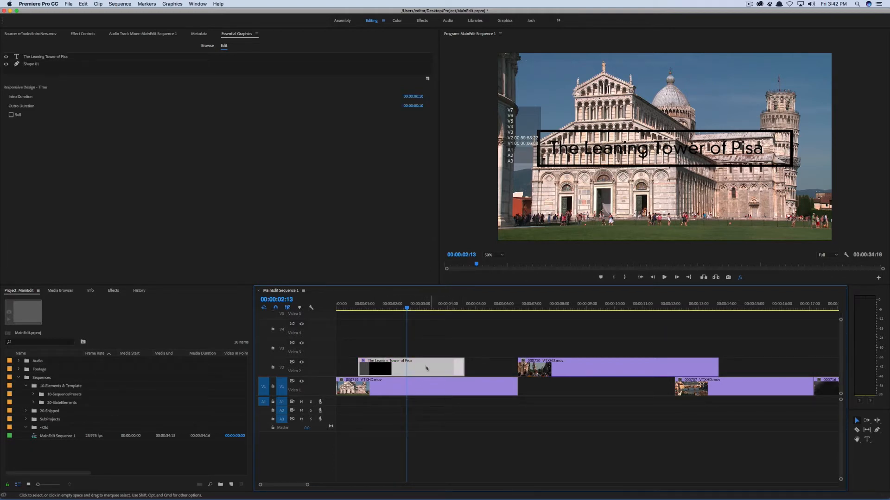
Step: Open Other Main Project.prproj alongside the MainEdit project and expand its Sequences and Footage bins
left_click(22, 293)
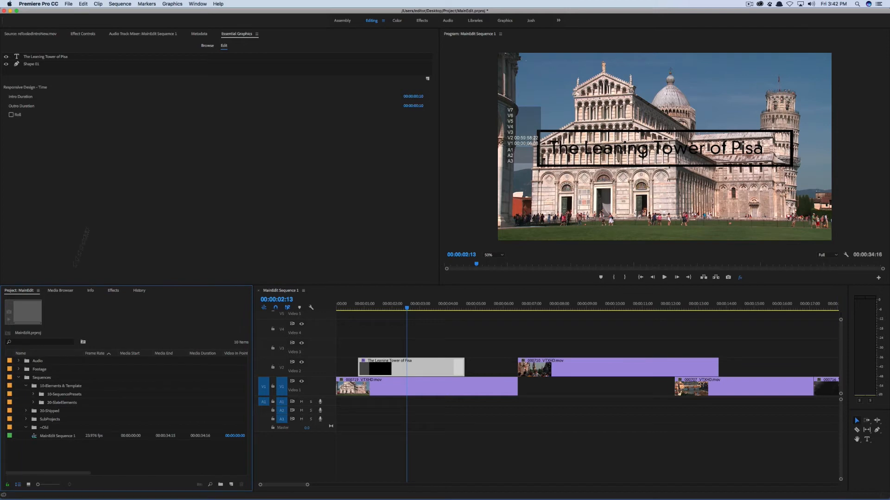
left_click(68, 3)
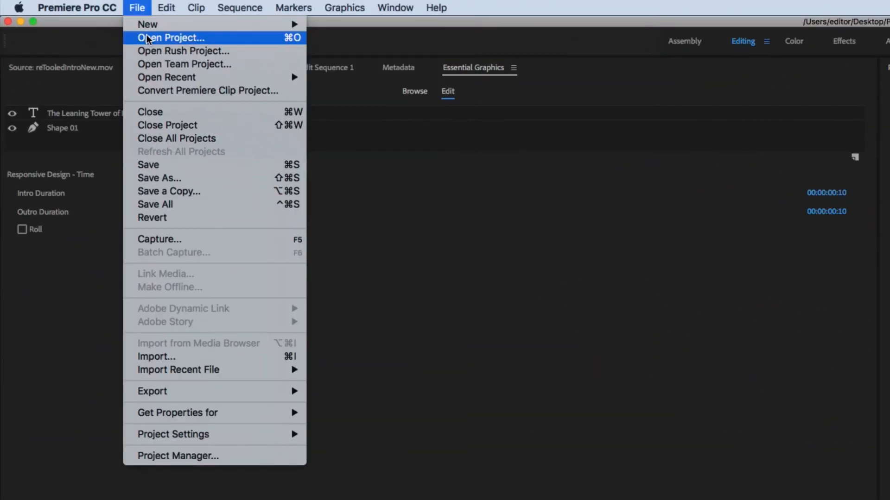
left_click(73, 18)
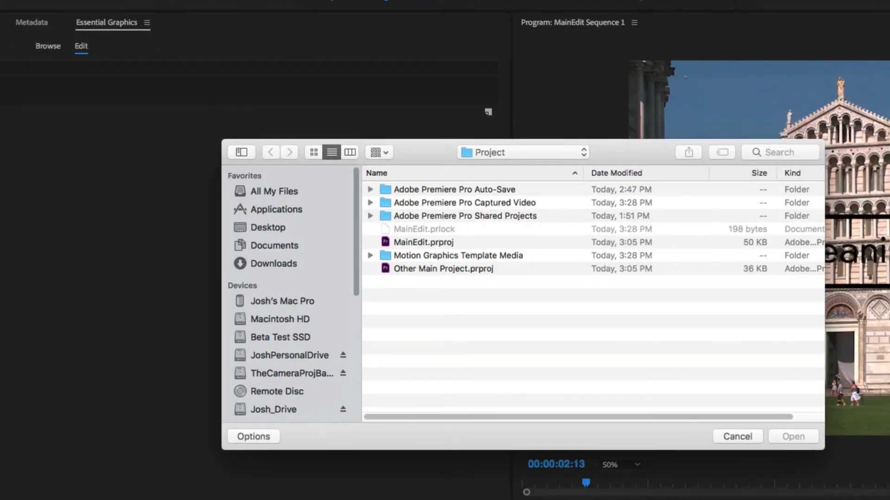
left_click(428, 268)
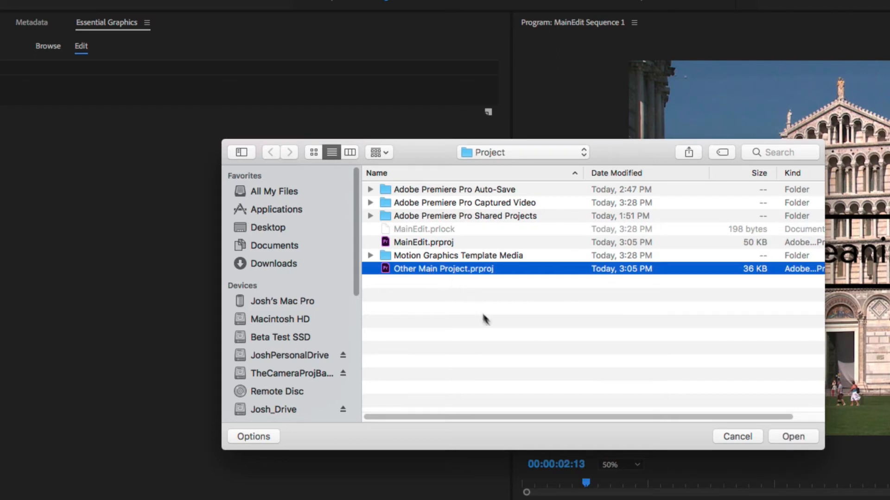
left_click(793, 437)
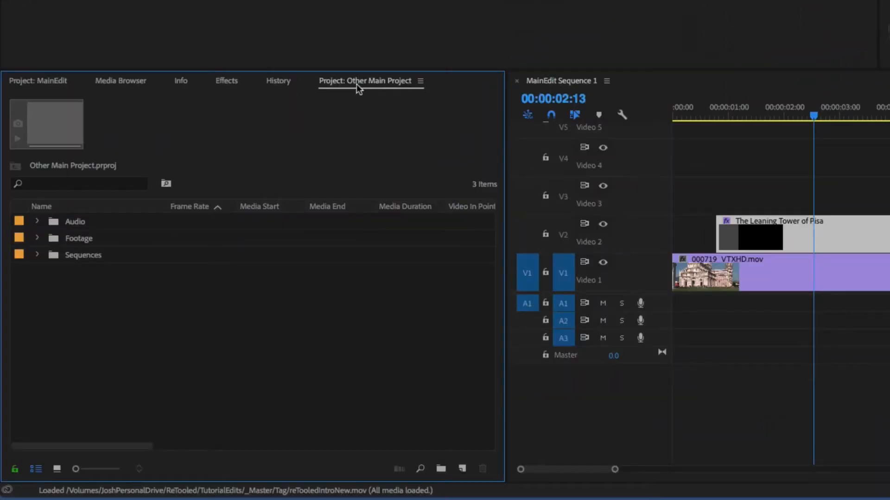
left_click(37, 255)
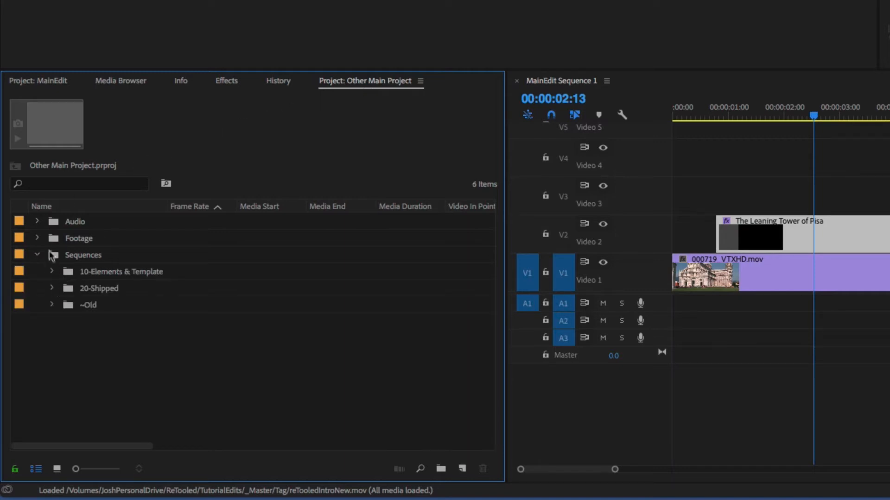
left_click(37, 238)
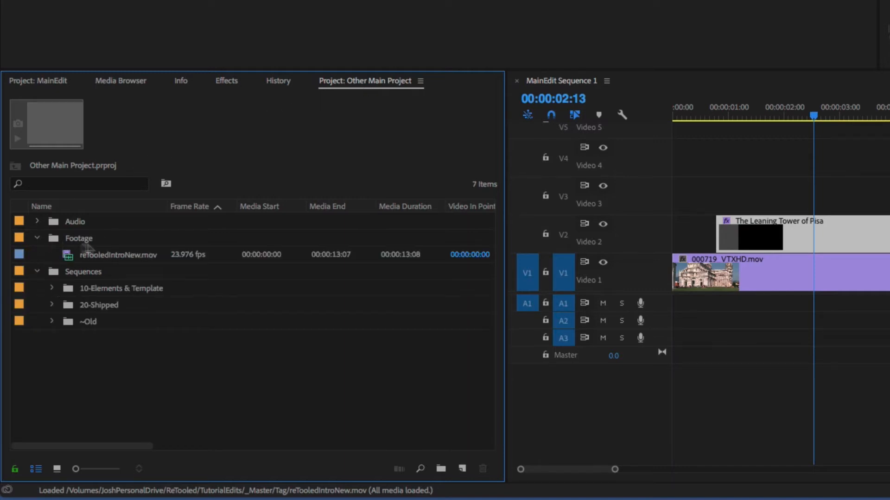
Step: Try copying MainEdit Sequence 1 from the MainEdit project into Other Main Project, and undo the paste
left_click(46, 82)
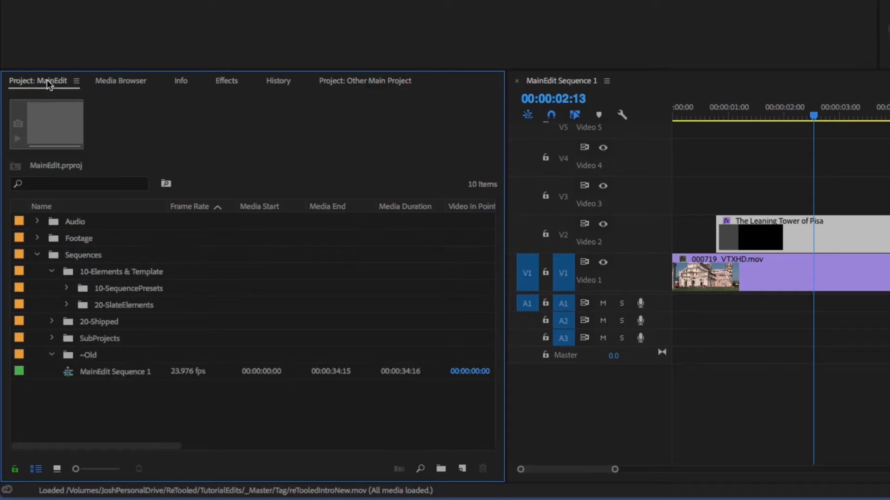
left_click(90, 371)
left_click(90, 385)
left_click(88, 376)
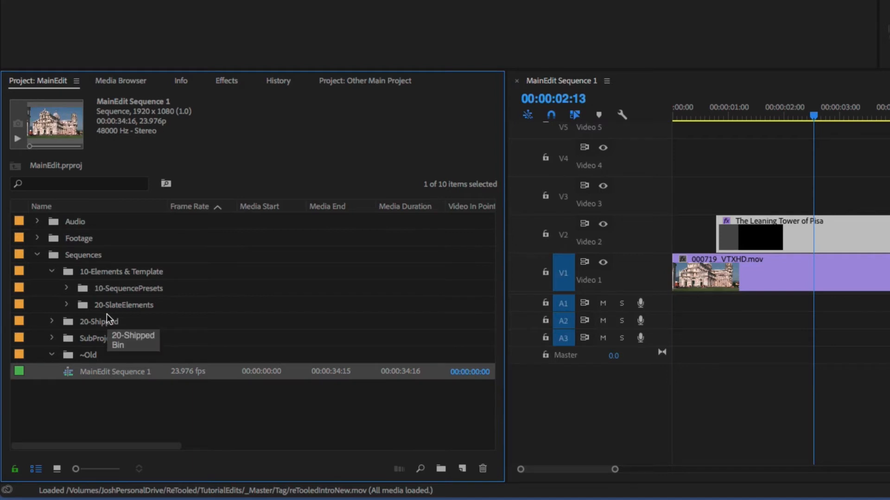
left_click(371, 84)
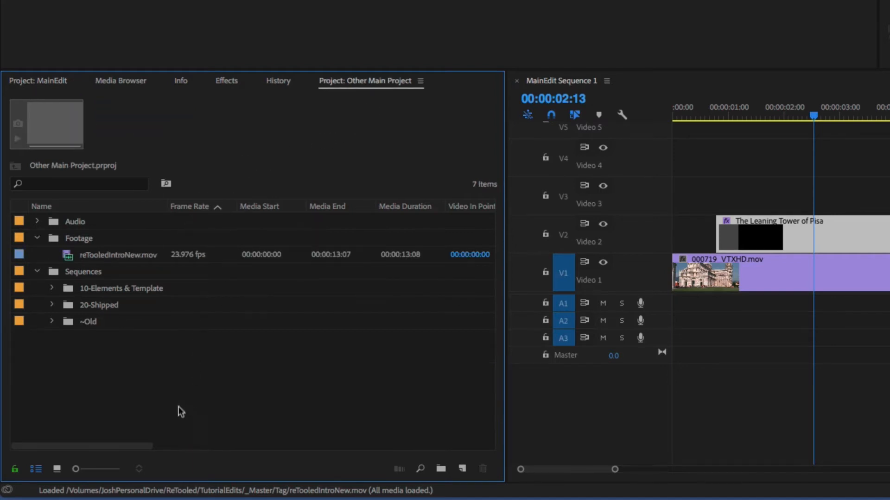
key("ctrl+v")
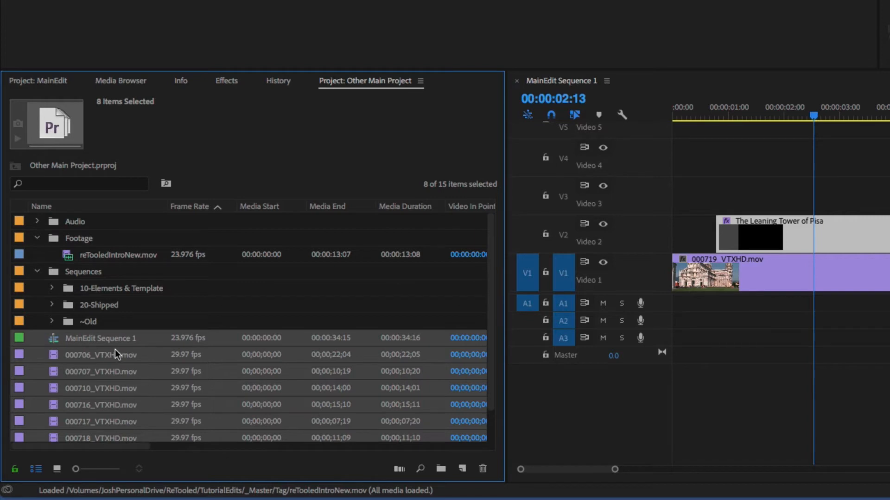
key("ctrl+z")
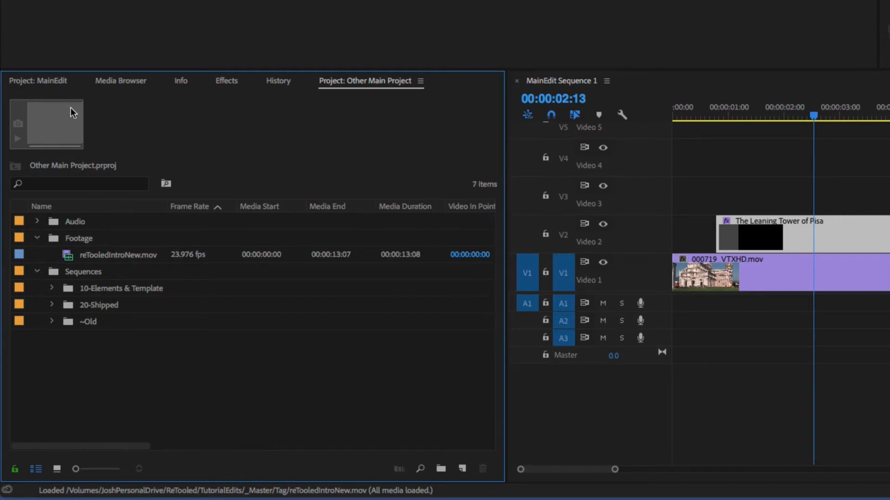
Step: Copy MainEdit Sequence 1 with its linked media into Other Main Project again, compare the two projects, and remove the copied items
left_click(52, 82)
left_click_drag(72, 376, 190, 392)
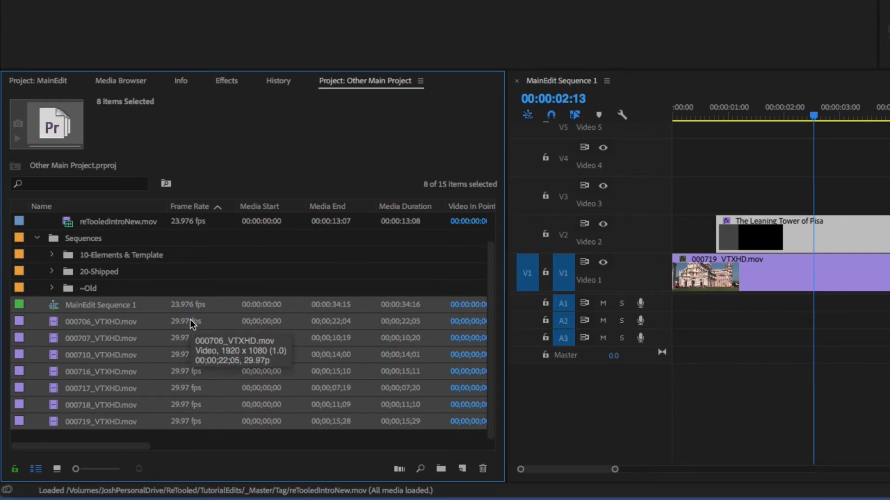
left_click(46, 84)
left_click(352, 82)
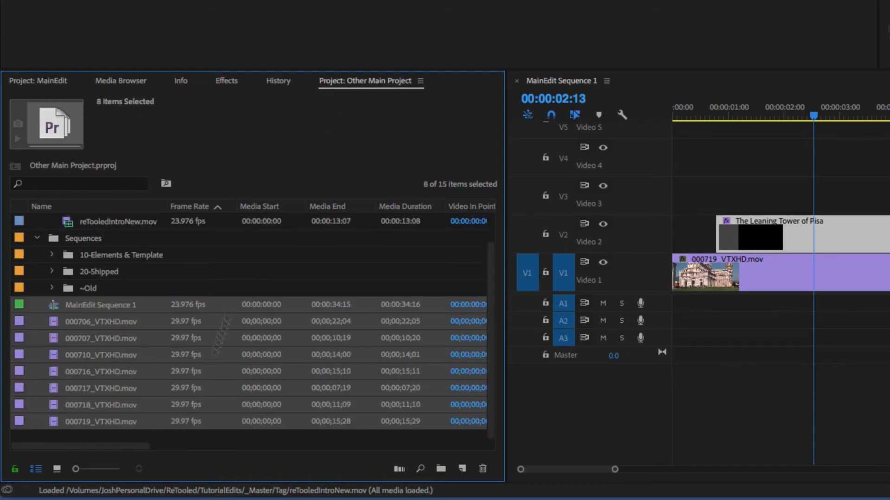
key("Delete")
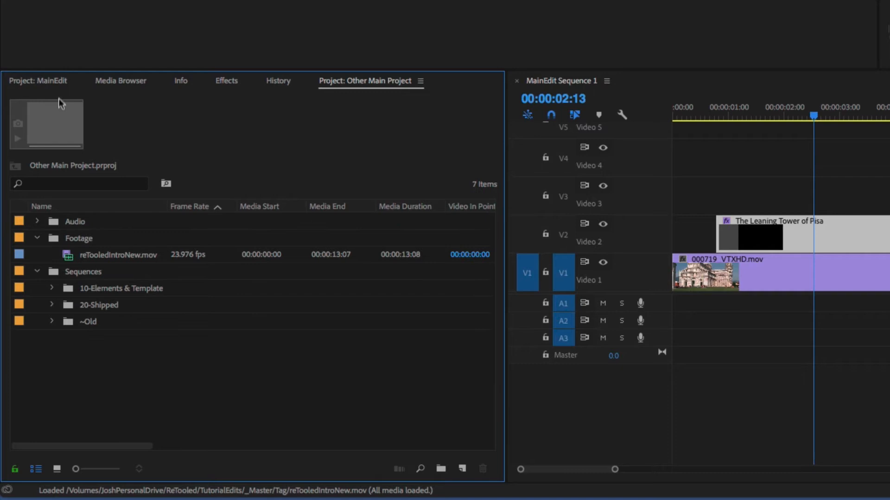
Step: Copy the 2017_09_08 bin from MainEdit's Footage bin into the root of Other Main Project
left_click(52, 83)
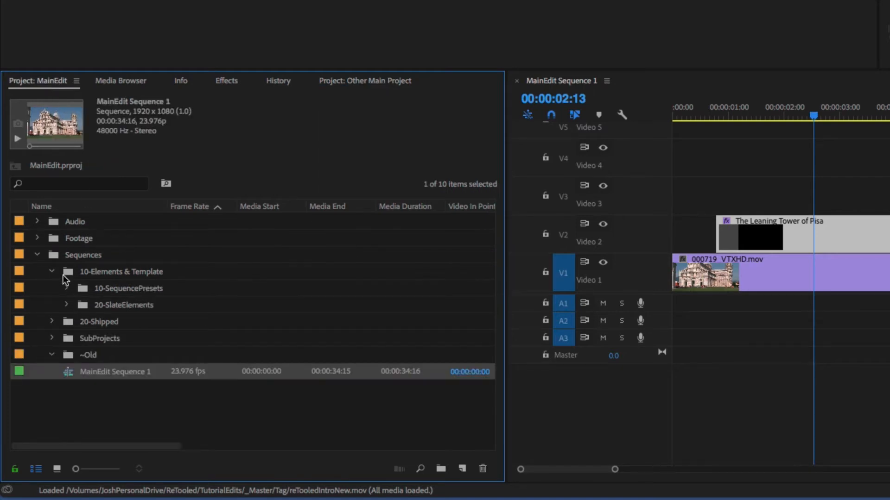
left_click(37, 238)
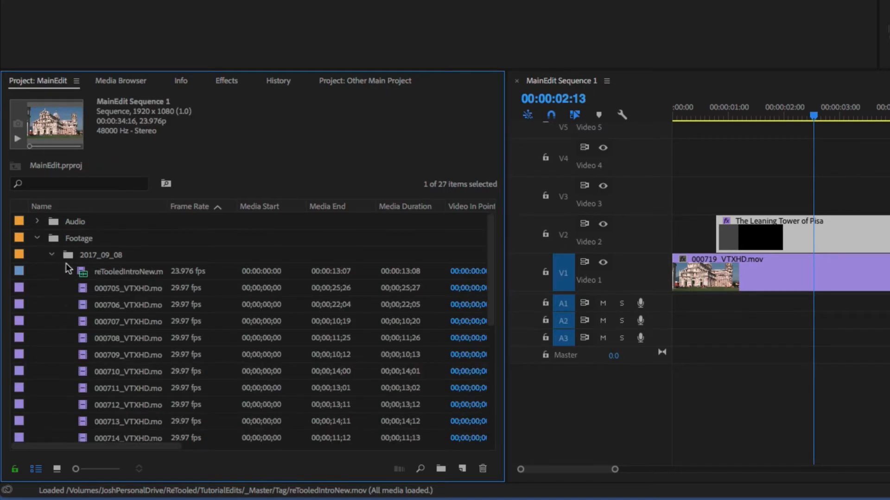
left_click(52, 257)
left_click_drag(105, 258, 282, 366)
left_click(159, 388)
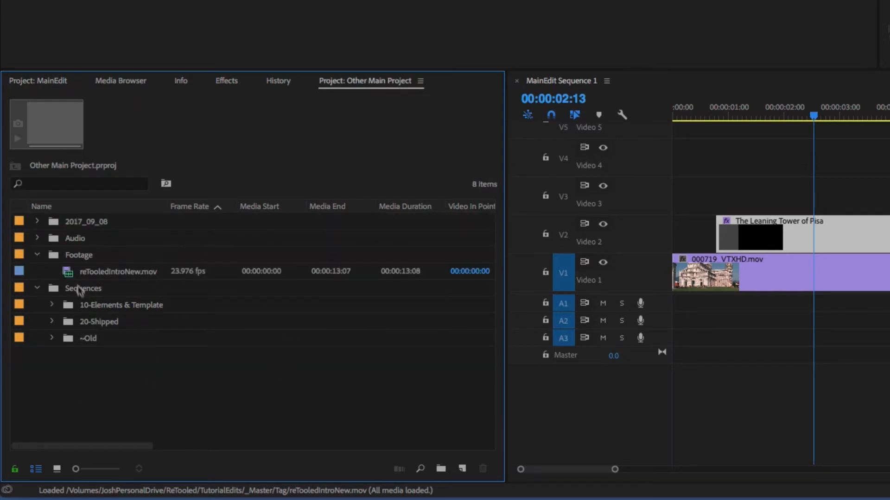
Step: Check the clips inside the copied 2017_09_08 bin and move the bin into Other Main Project's Footage bin
left_click(37, 222)
left_click(88, 288)
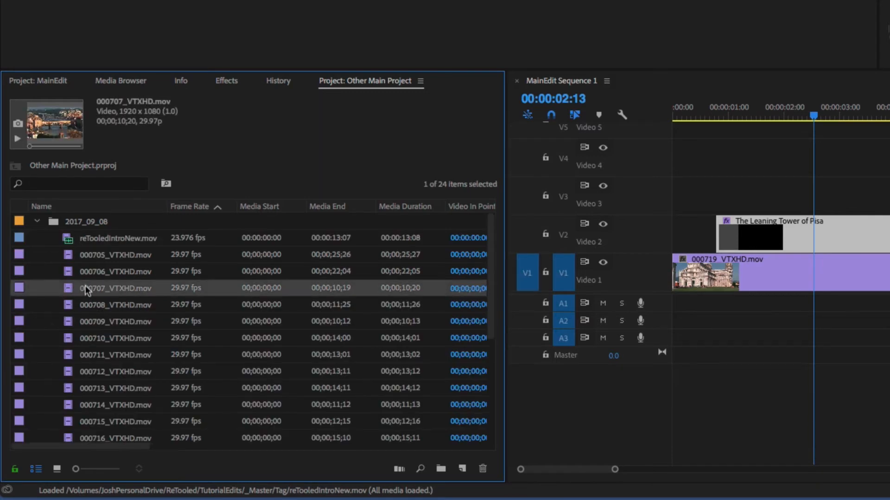
left_click(38, 222)
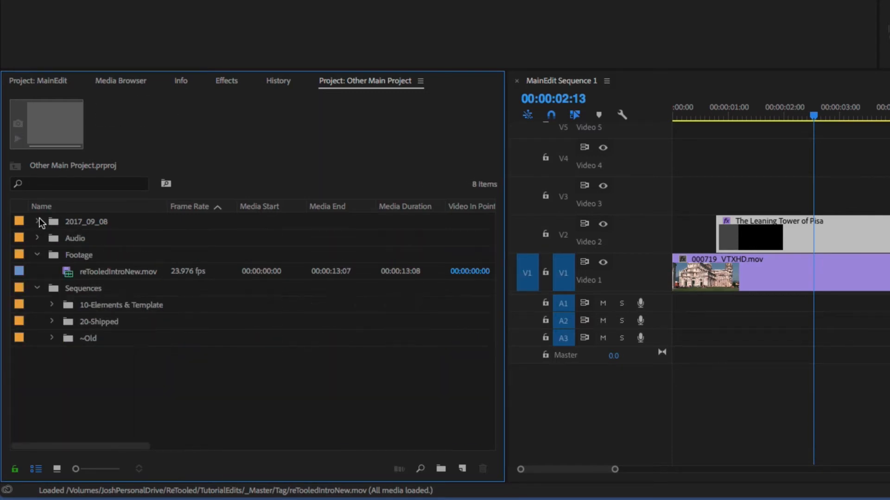
left_click(101, 223)
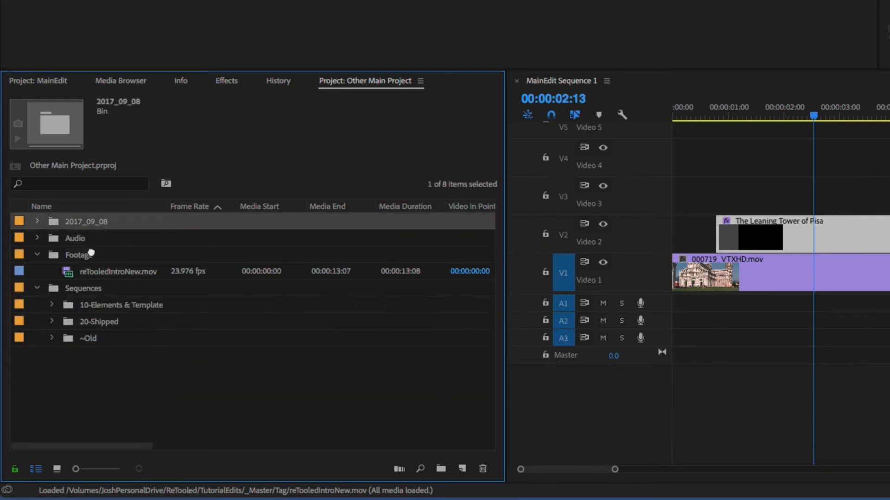
left_click_drag(88, 256, 90, 258)
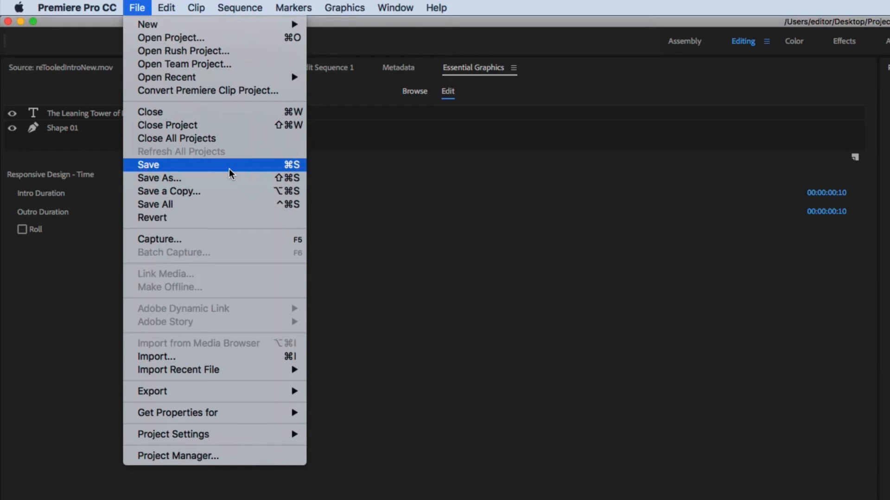
Step: Save the active project and save all open projects
left_click(229, 173)
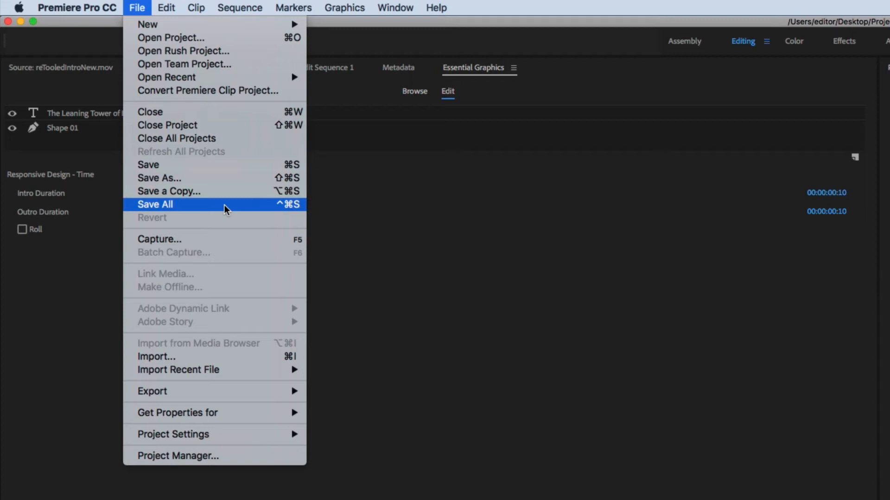
left_click(225, 208)
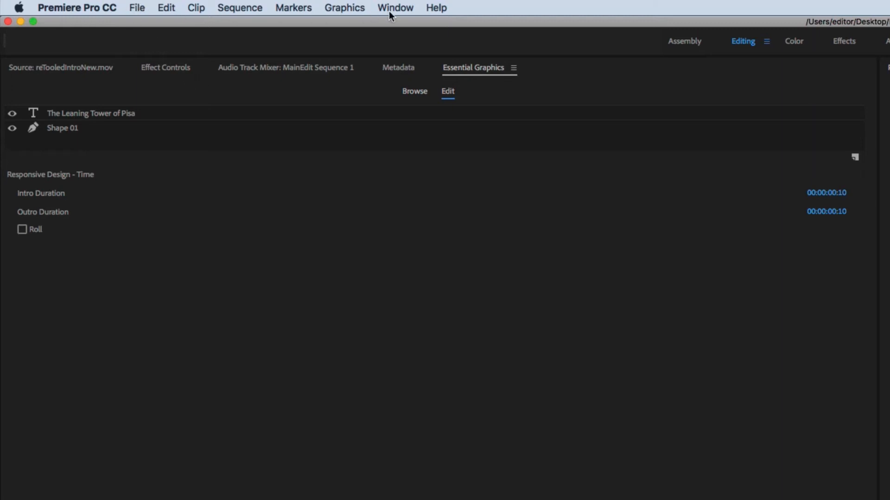
Step: Close only the project panel of Other Main Project, view MainEdit, and redisplay the closed panel from the list of open projects
left_click(377, 84)
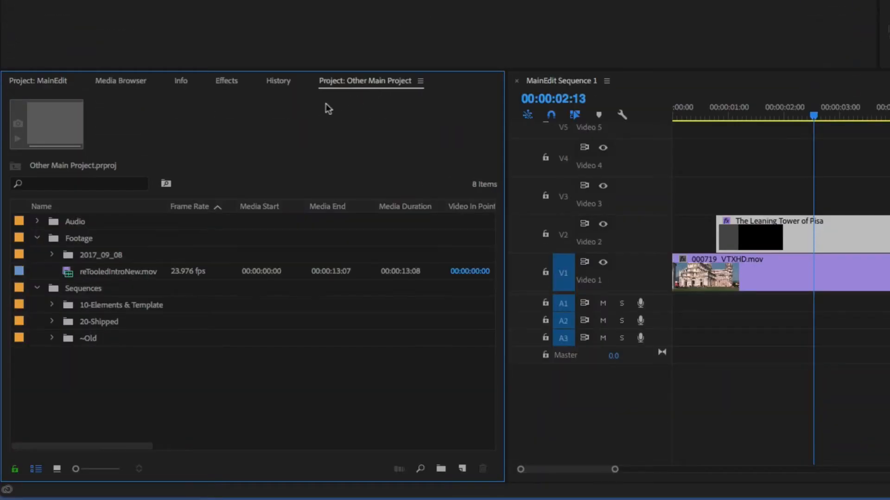
left_click(420, 81)
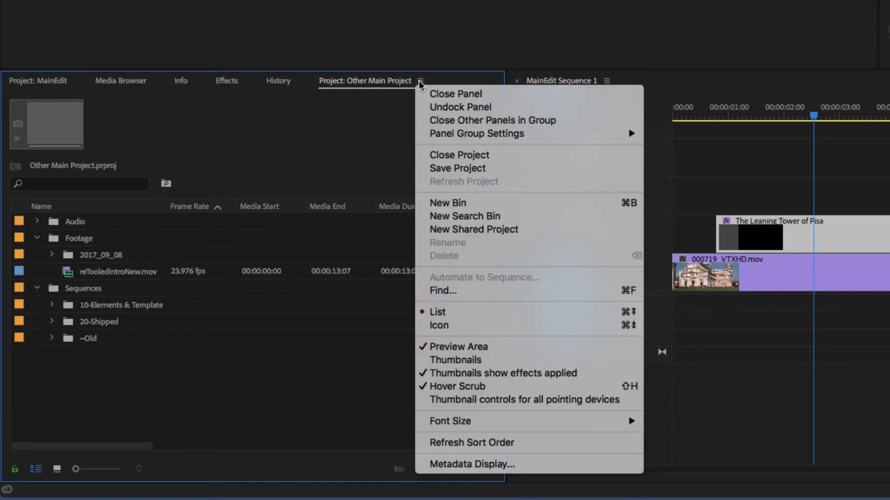
left_click(442, 94)
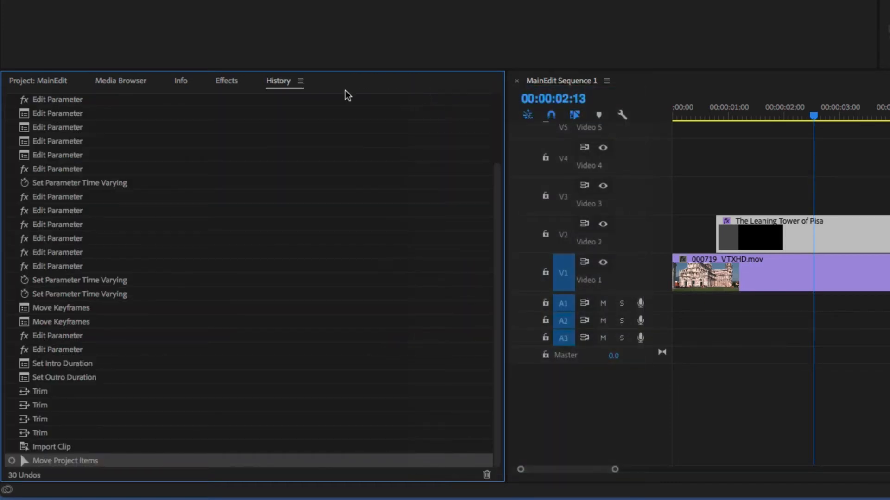
left_click(53, 80)
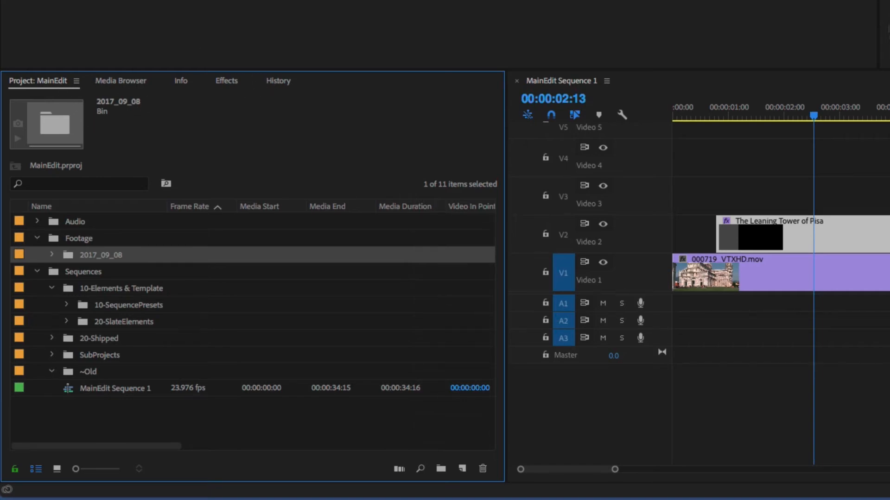
left_click(302, 7)
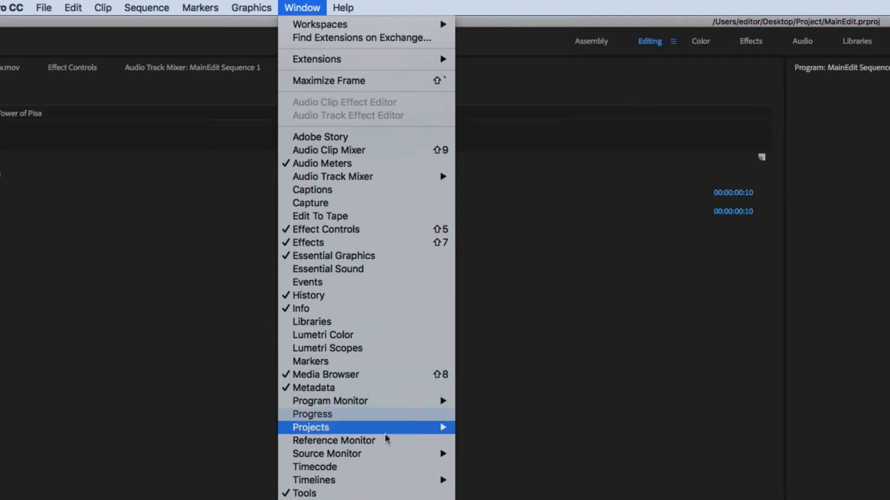
mouse_move(384, 428)
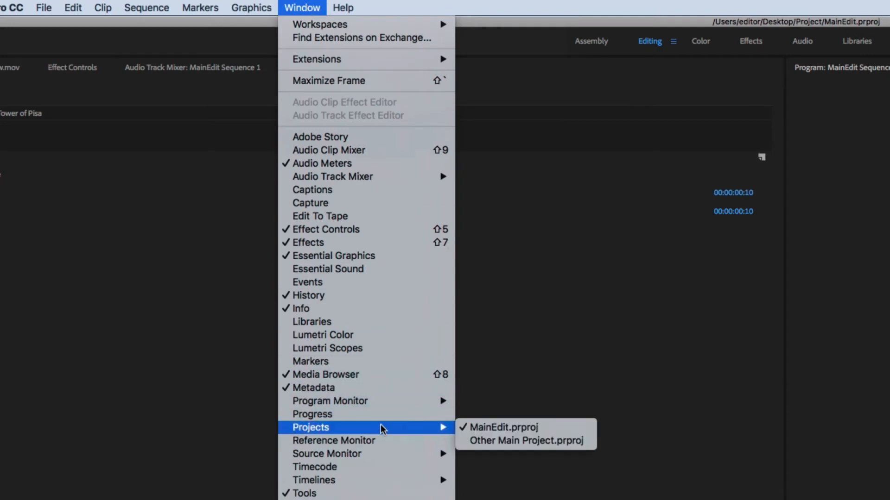
left_click(492, 440)
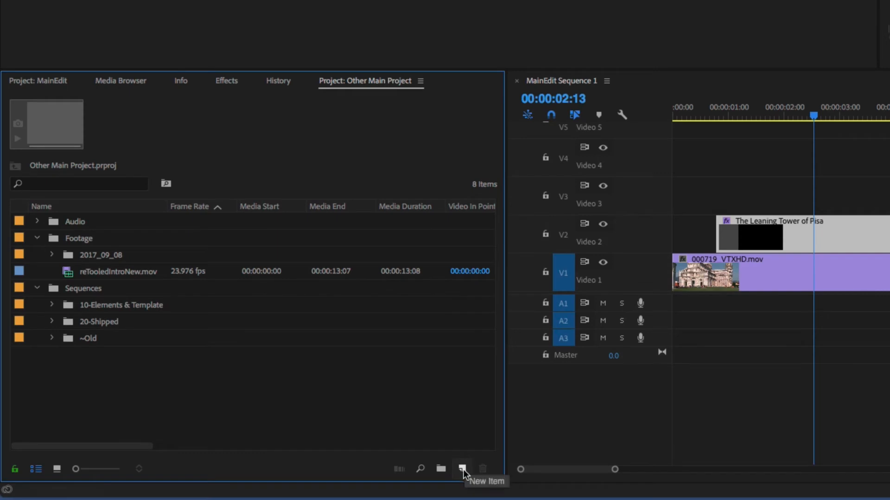
Step: Create a sequence named Other Main Project Sequence in Other Main Project with the custom Apple Prores HQ 1920x1080 23.976 preset
left_click(462, 470)
left_click(503, 352)
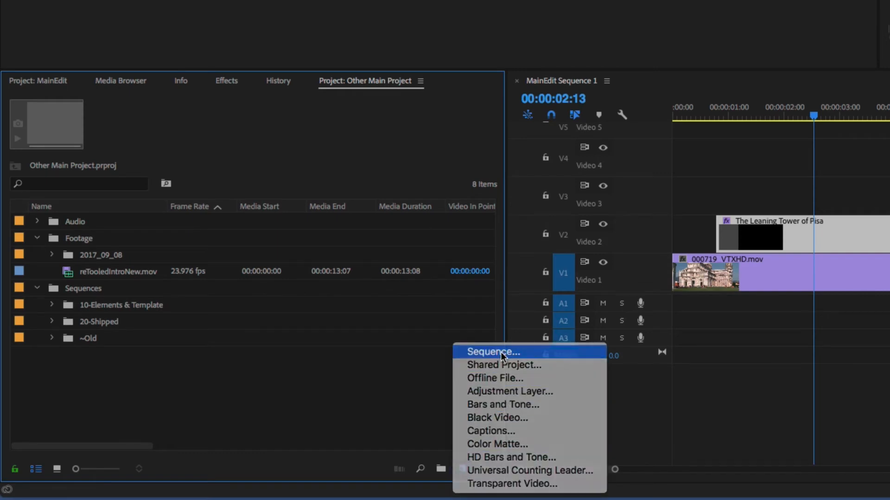
type("Other Main ")
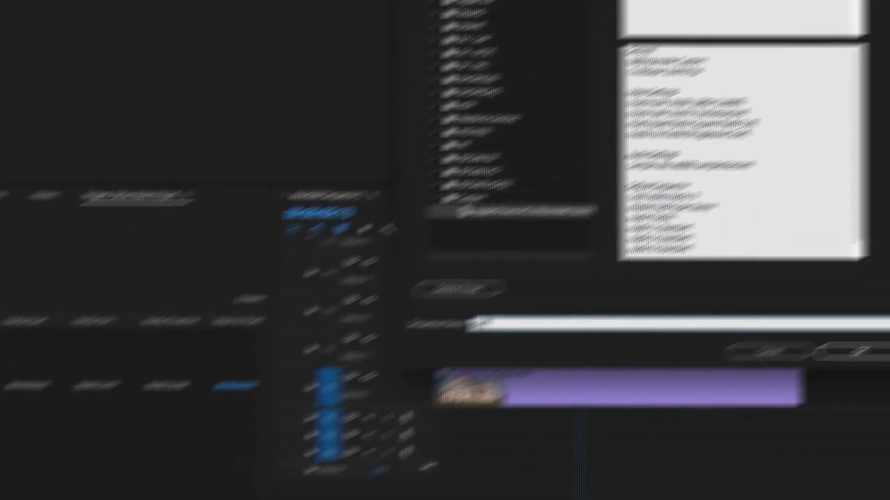
type("Project Sequenc")
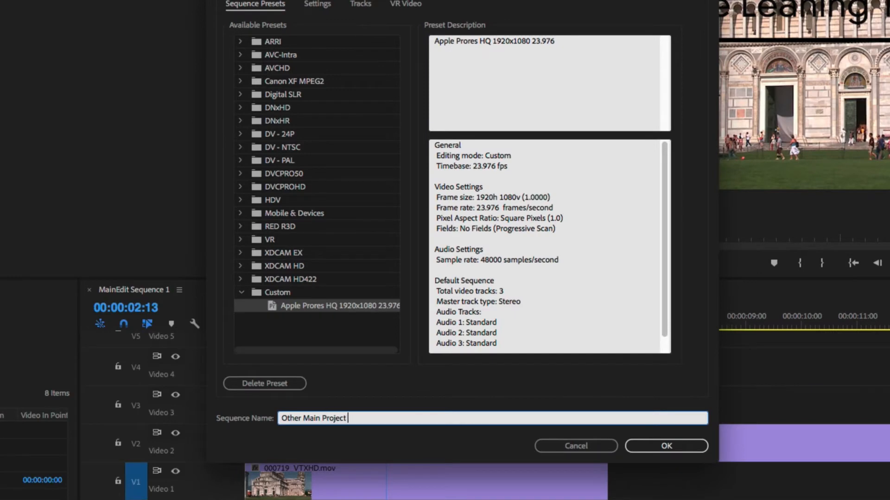
type("e")
key("Return")
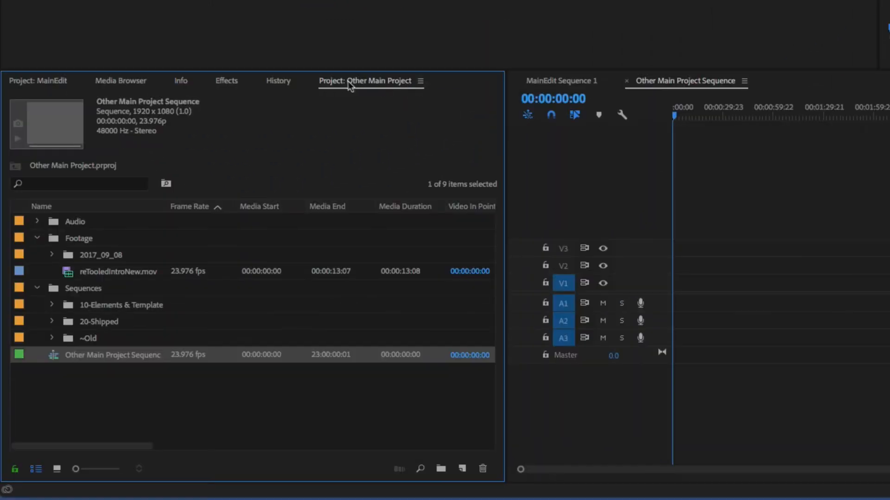
Step: View each project's sequence in the timeline and bring the Other Main Project panel forward from the list of open projects
left_click(421, 81)
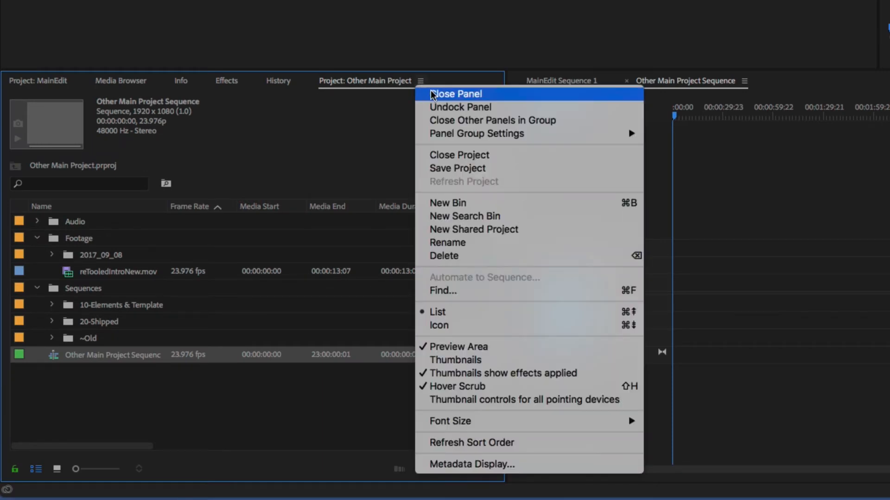
key("Escape")
left_click(574, 83)
left_click(665, 85)
left_click(23, 82)
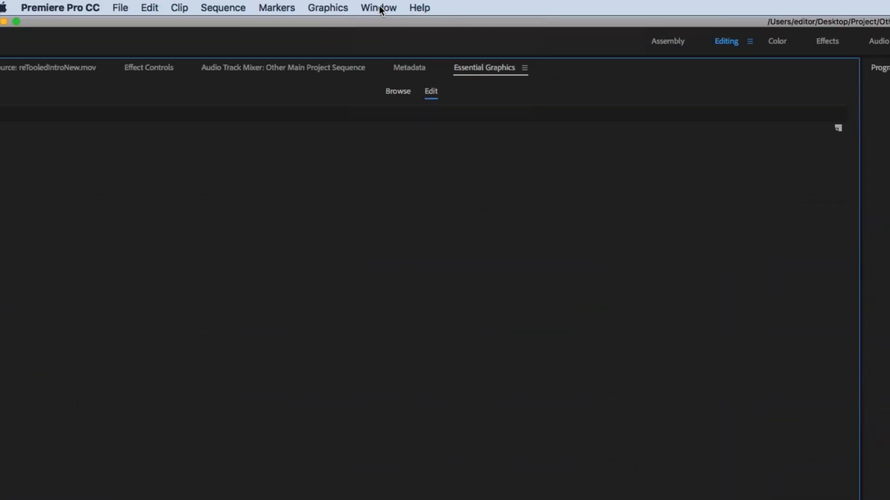
left_click(379, 7)
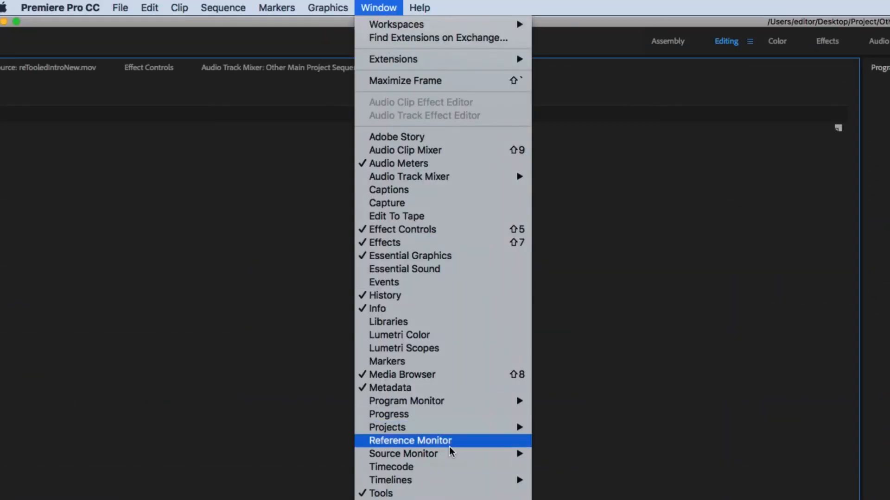
mouse_move(442, 429)
left_click(599, 440)
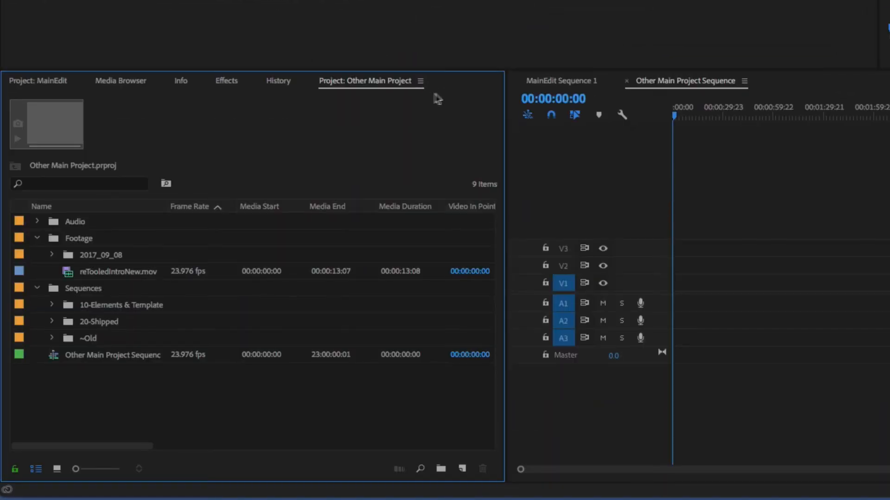
Step: Close Other Main Project with its changes saved, and reopen Other Main Project.prproj from the recent projects
left_click(137, 8)
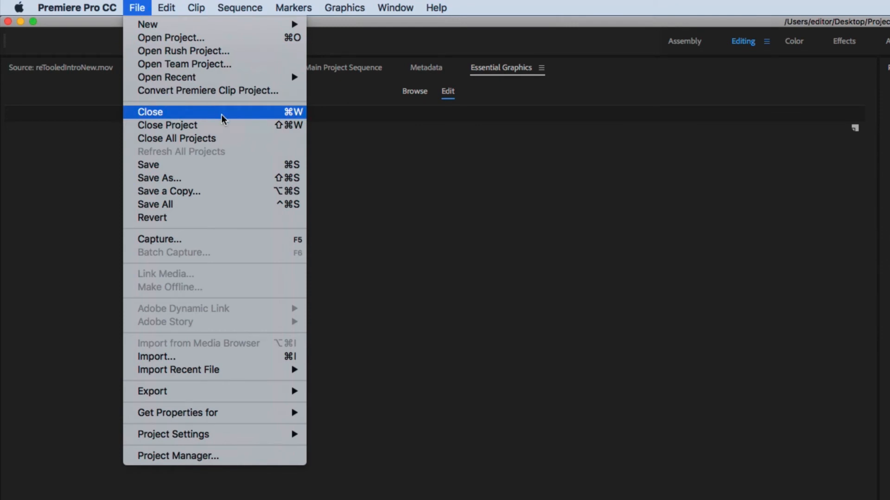
left_click(221, 131)
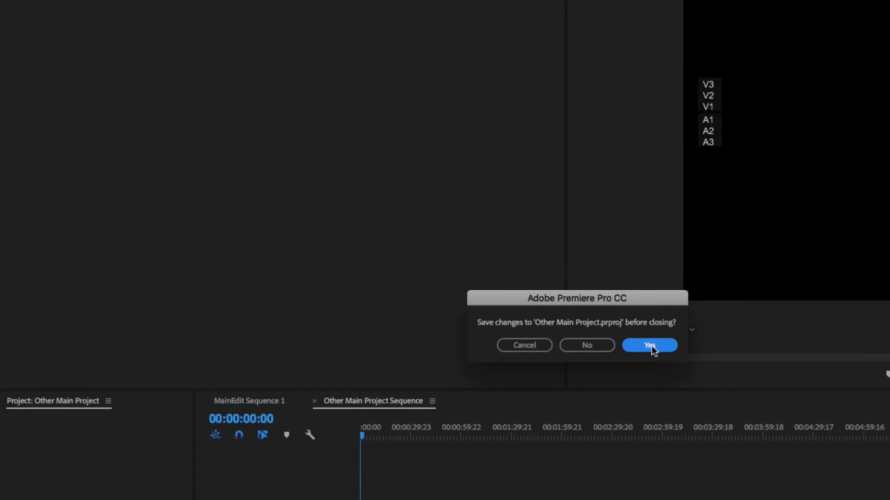
left_click(649, 346)
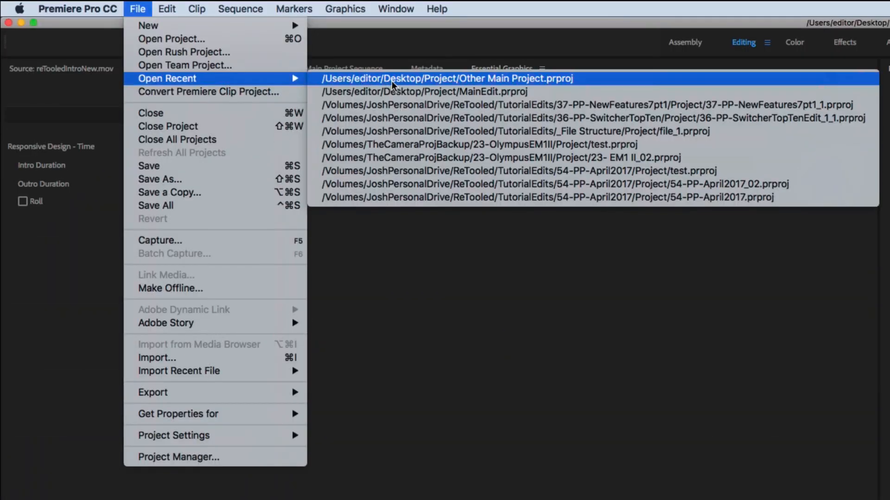
left_click(391, 79)
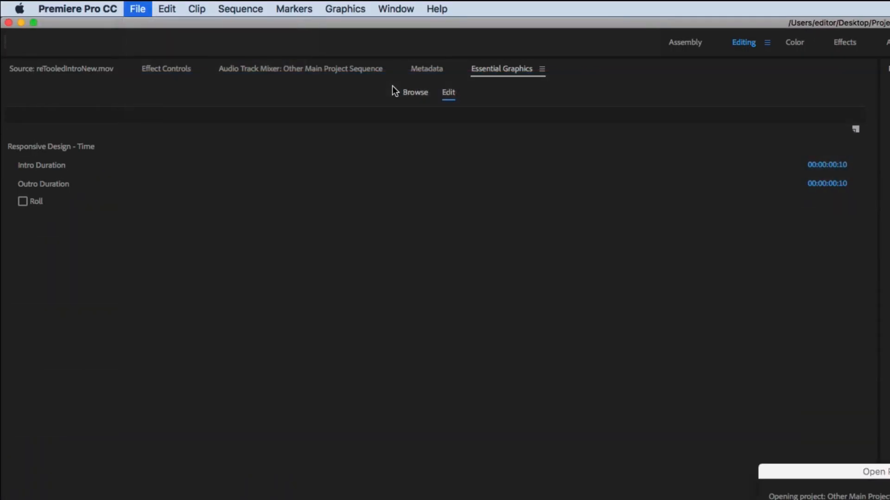
Step: Open the general project settings and switch them to MainEdit to examine its title and action safe areas
left_click(139, 10)
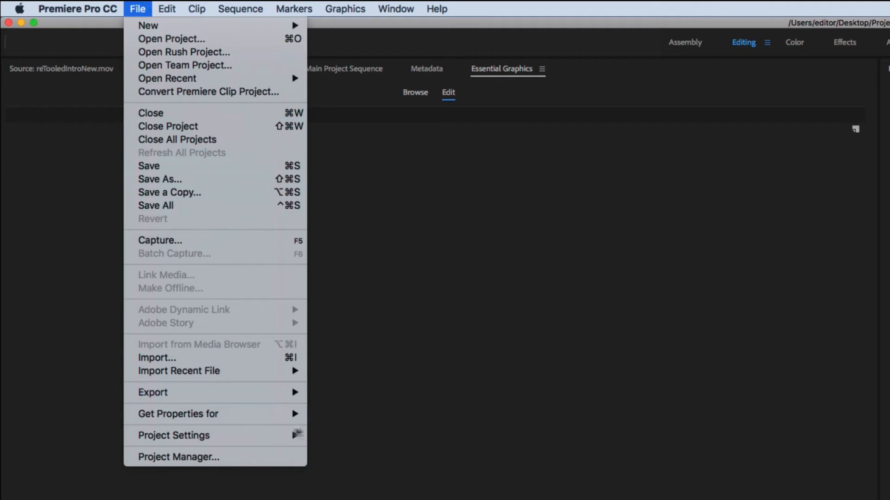
mouse_move(260, 434)
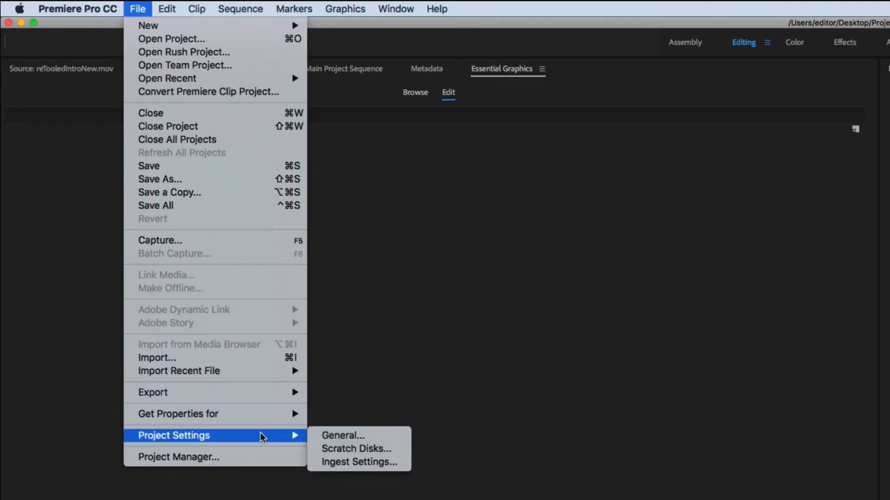
left_click(352, 436)
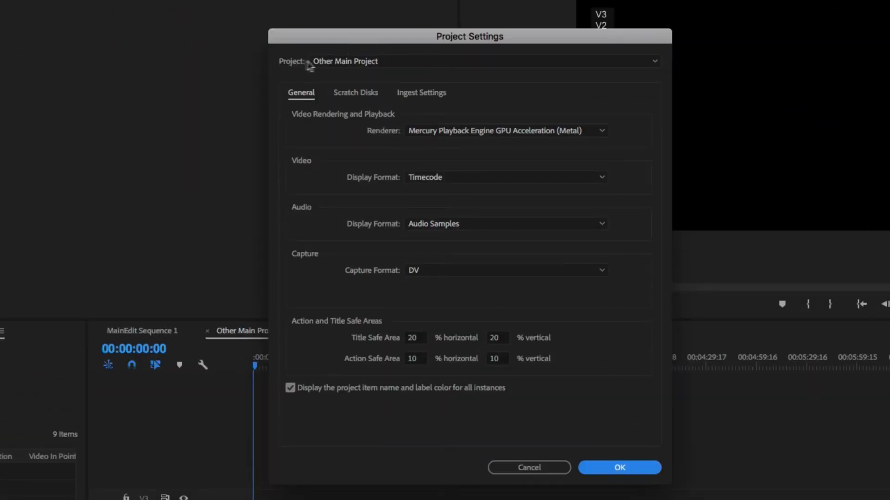
left_click(377, 64)
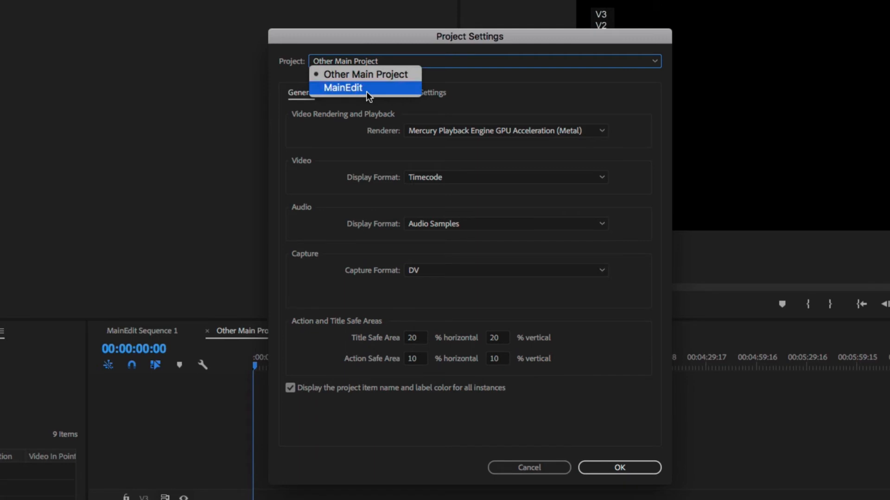
left_click(366, 91)
left_click(374, 62)
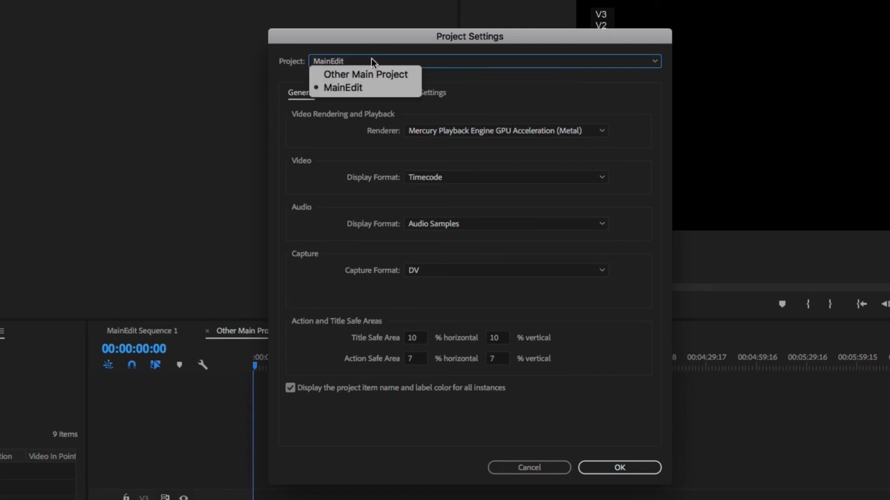
left_click(357, 90)
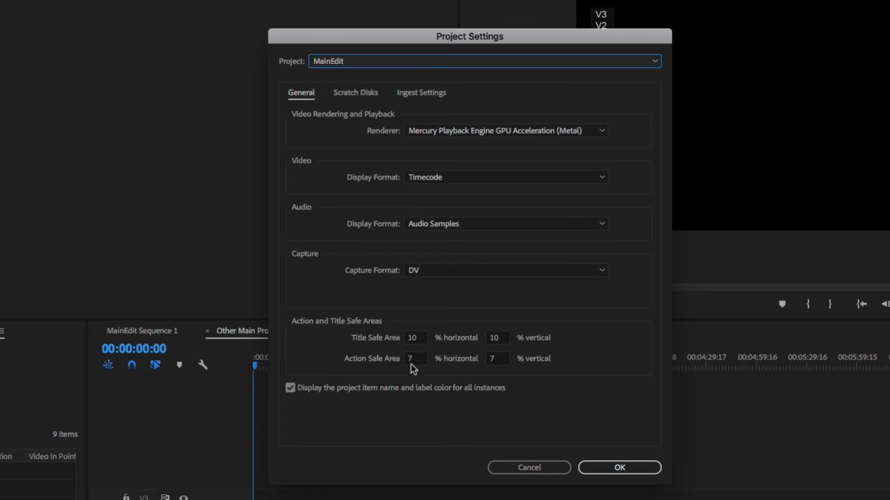
Step: Set Other Main Project's title safe area to 10% and its action safe area to 7%, both horizontally and vertically
left_click(354, 62)
left_click(363, 75)
left_click(415, 341)
type("10")
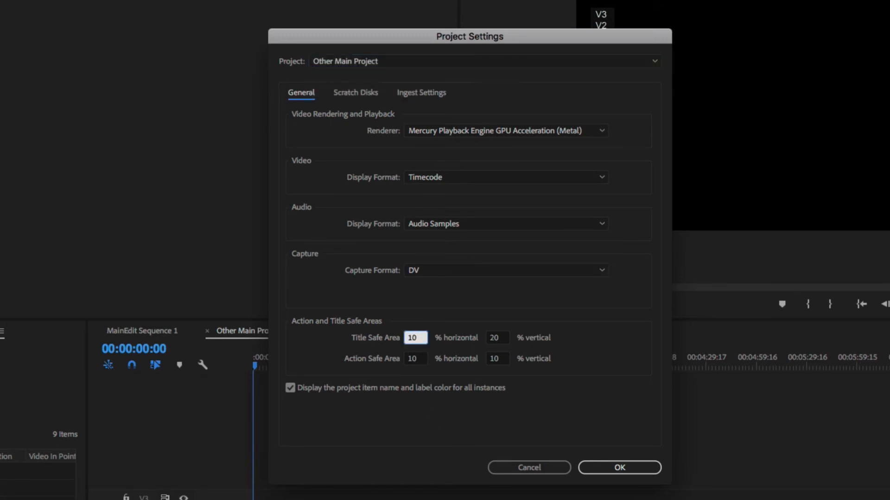
key("Tab")
type("10")
key("Tab")
type("7")
key("Tab")
type("7")
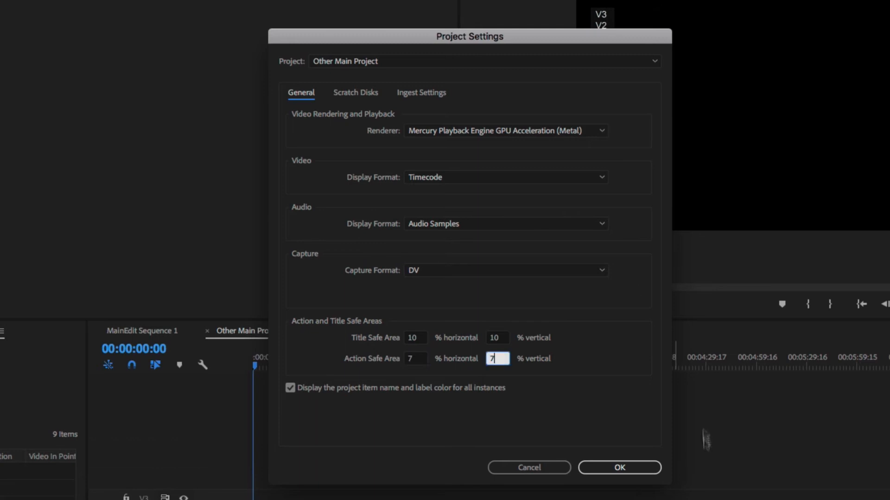
left_click(566, 395)
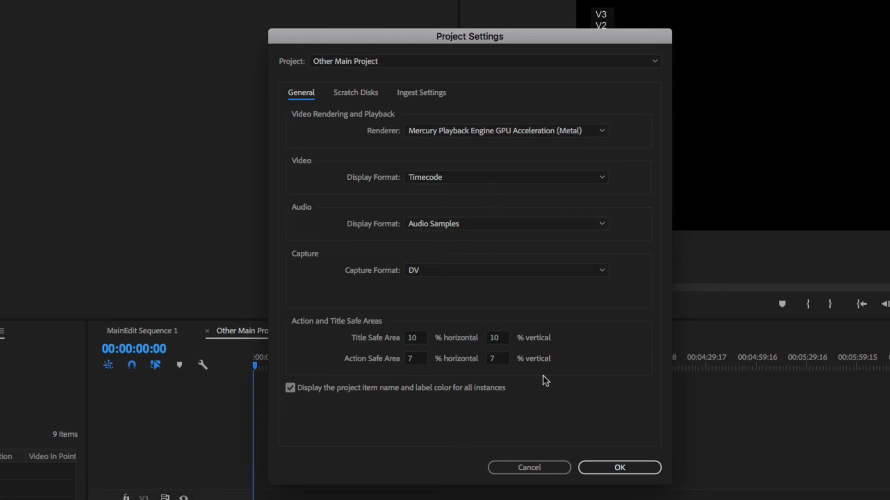
Step: View the scratch disk settings of Other Main Project and apply the project settings
left_click(365, 91)
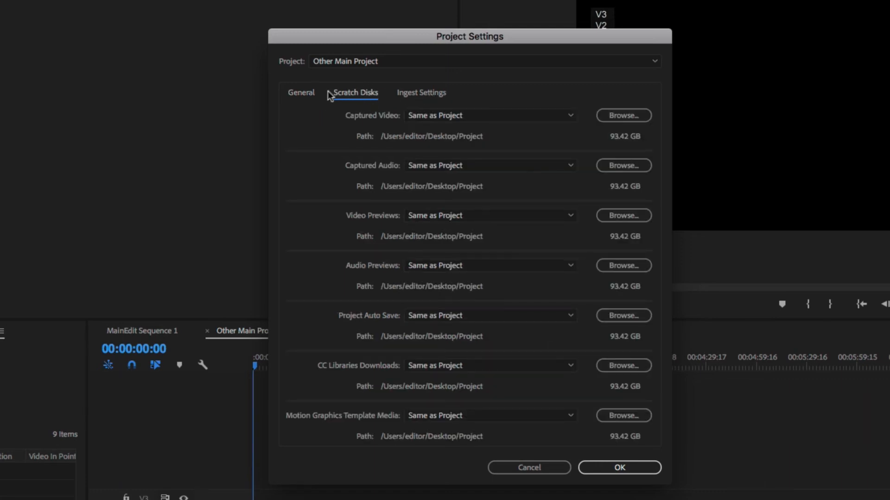
left_click(311, 94)
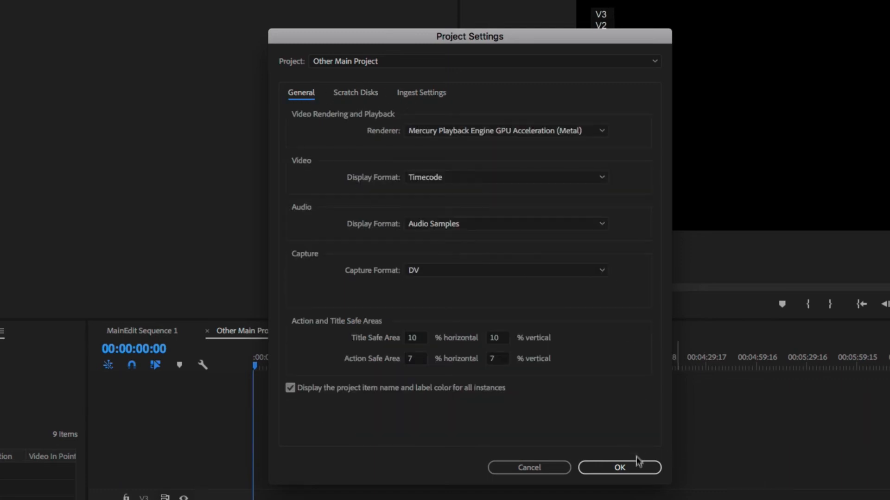
left_click(626, 469)
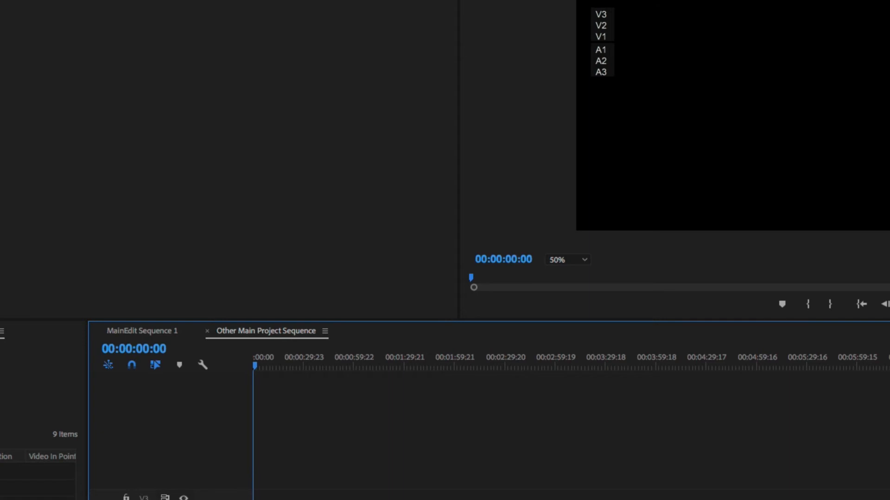
Step: Run Project Manager on Other Main Project Sequence, collecting files and copying them to a new location, and allow the project to save
left_click(68, 4)
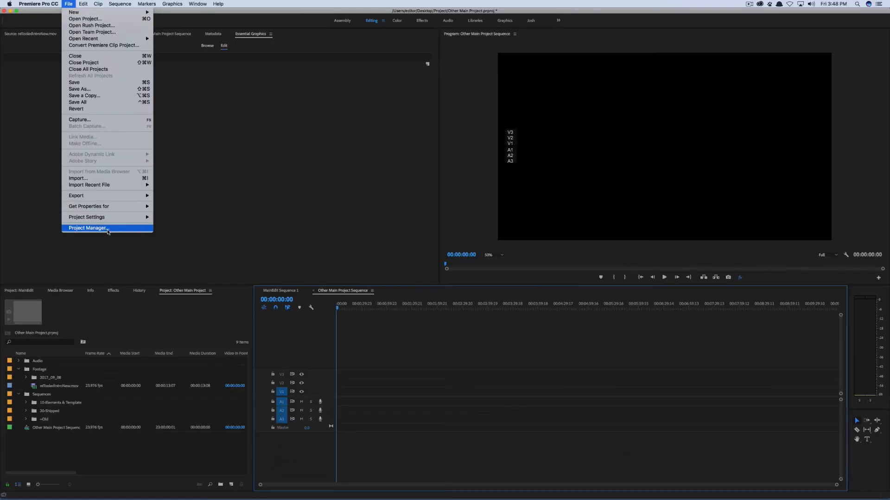
left_click(162, 342)
left_click(167, 293)
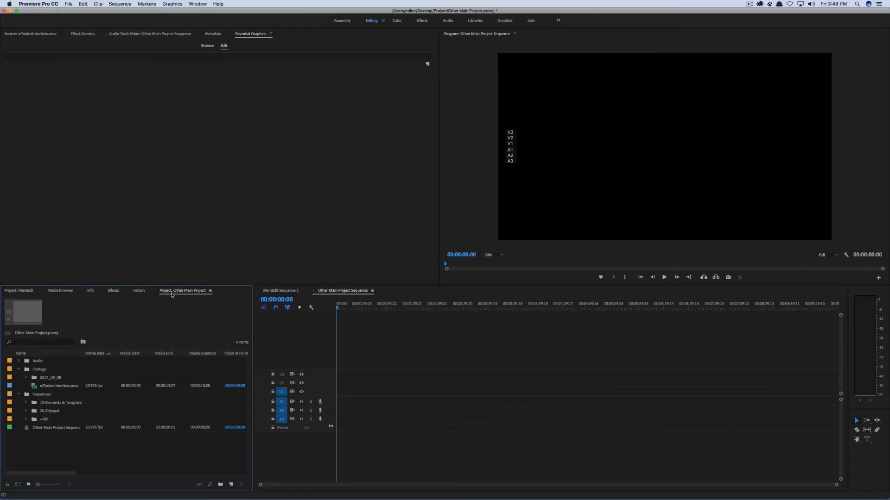
left_click(69, 4)
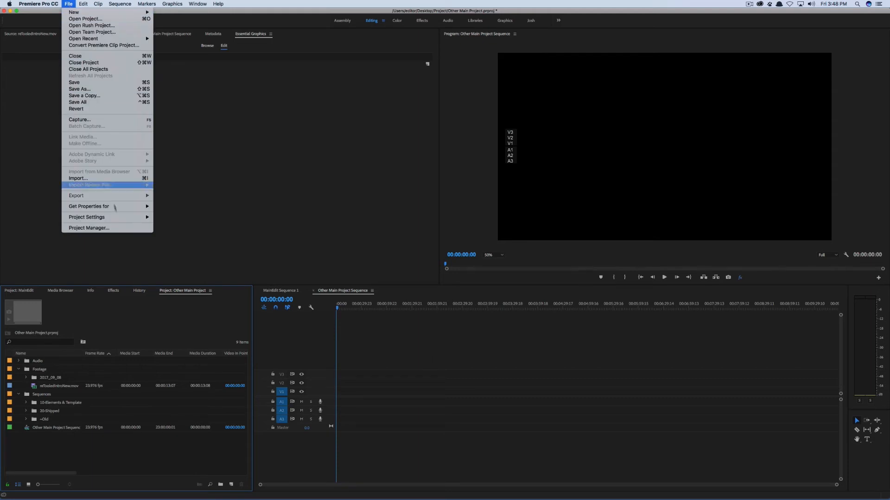
left_click(116, 228)
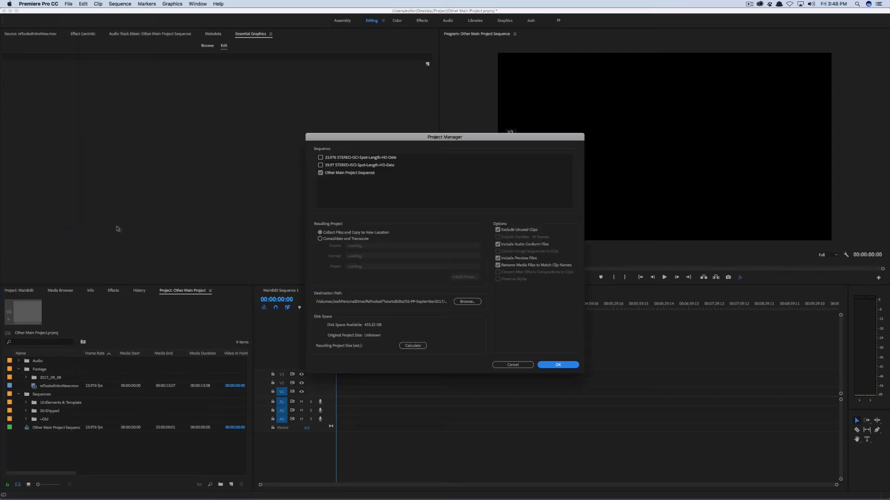
left_click(554, 365)
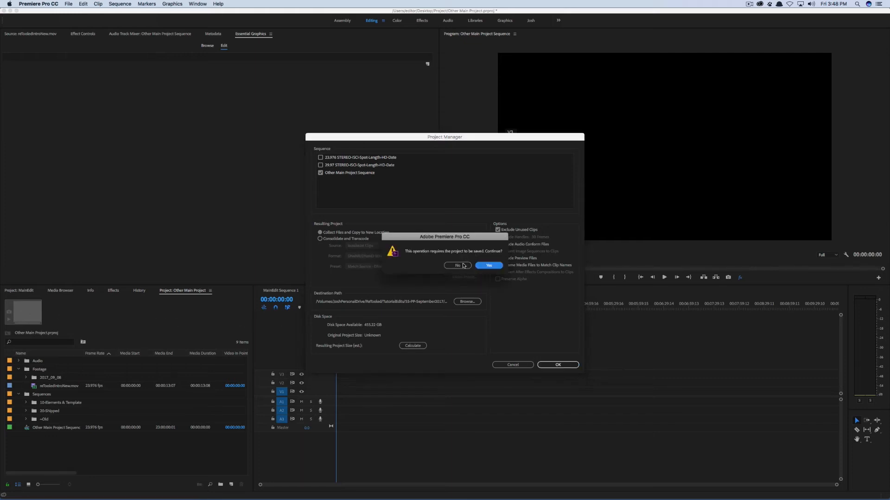
left_click(488, 266)
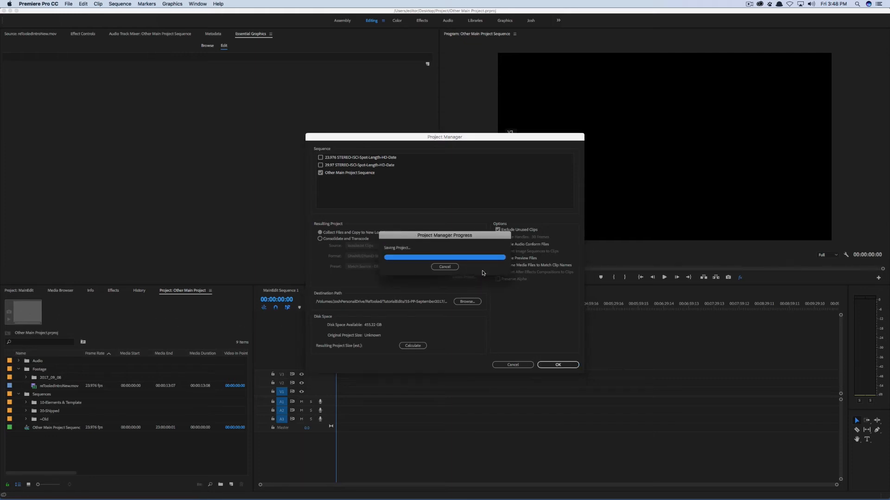
Step: Examine MainEdit's sequences in Project Manager and close it without processing the project
left_click(30, 292)
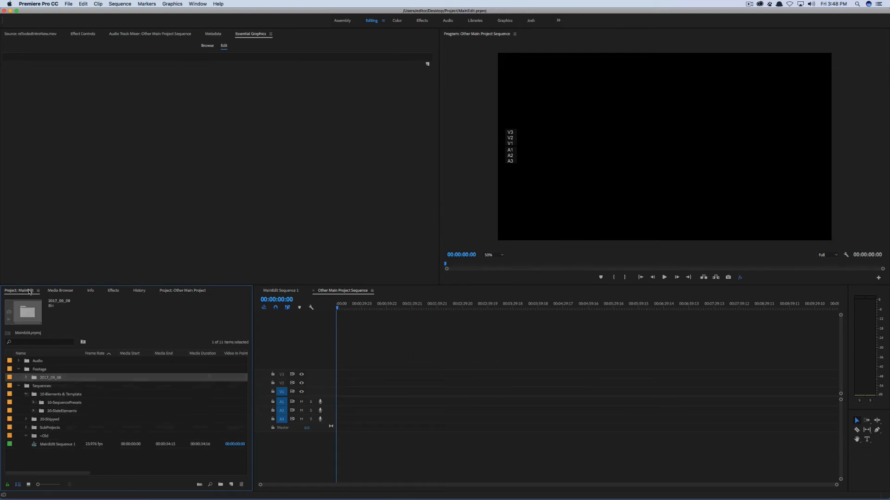
left_click(69, 4)
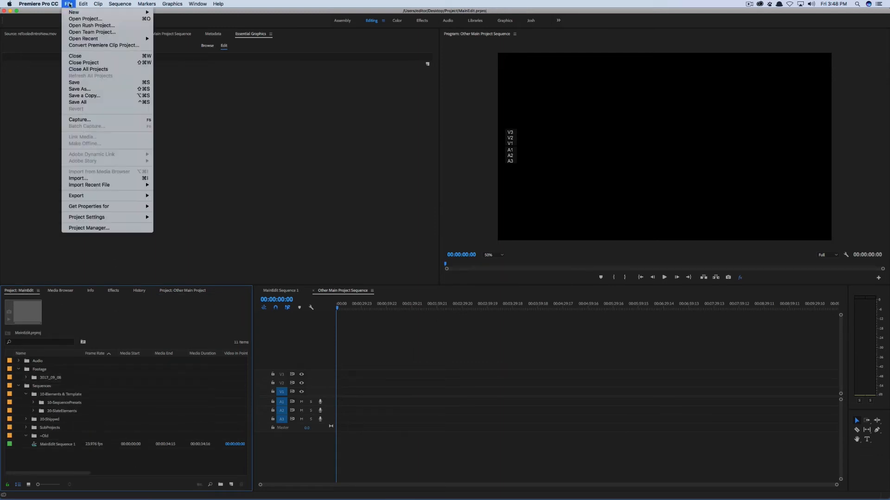
left_click(88, 228)
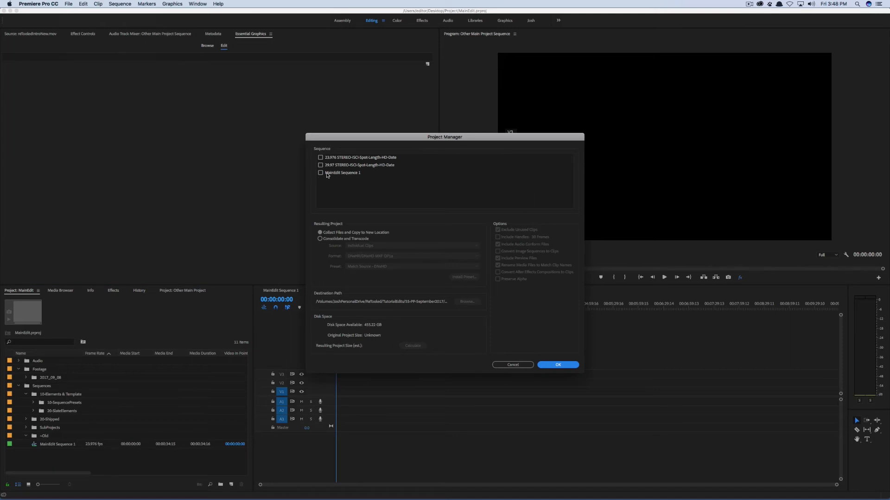
left_click(512, 365)
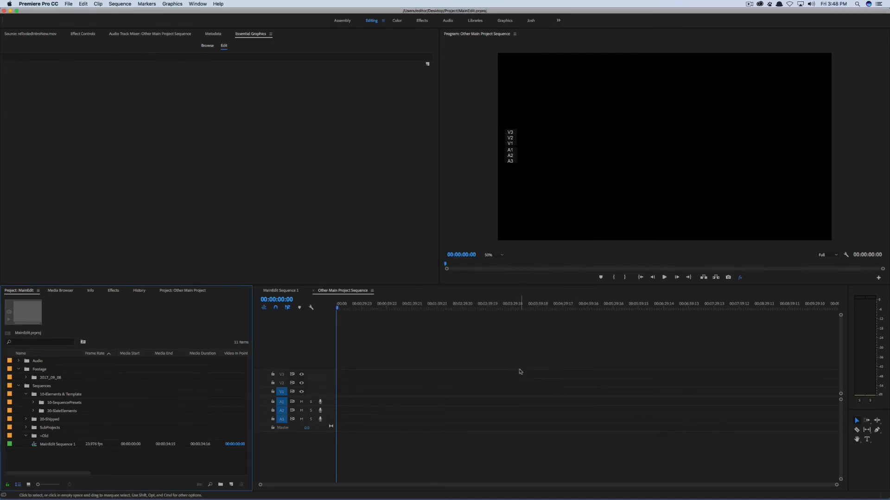
left_click(566, 357)
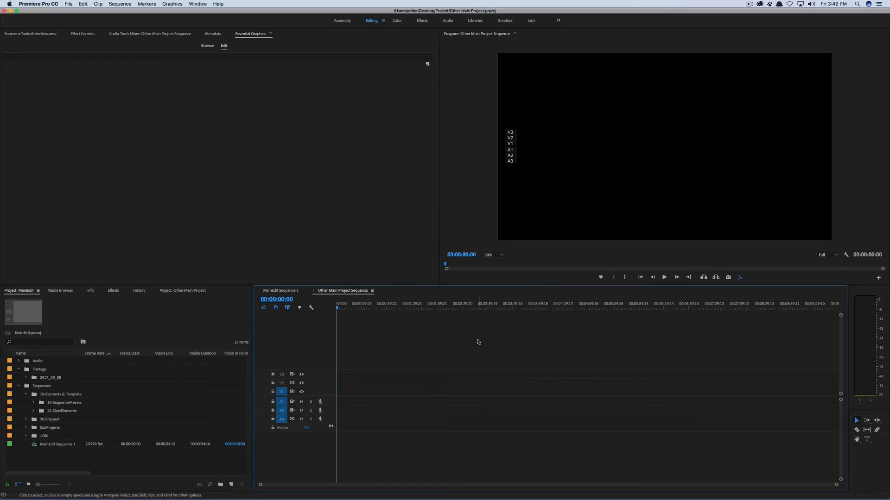
Step: Expand the SubProjects bin in MainEdit and open the shared project MainProject SubProj1
left_click(26, 429)
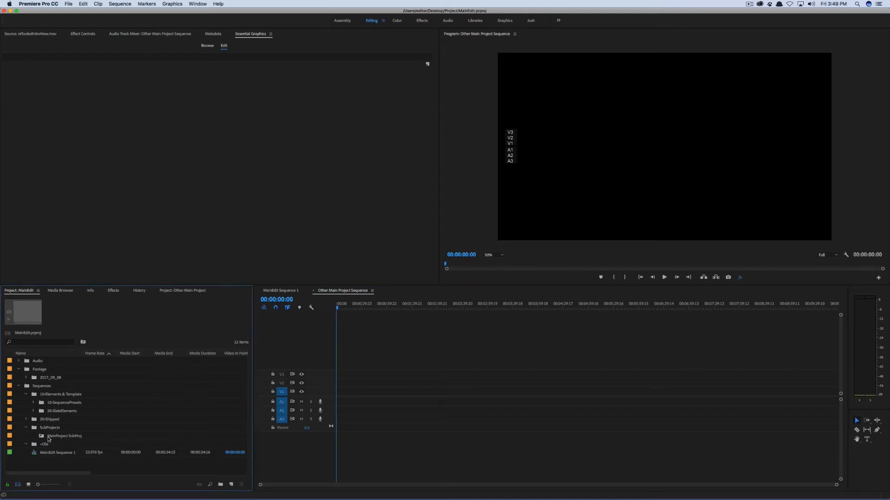
left_click(50, 438)
double_click(42, 438)
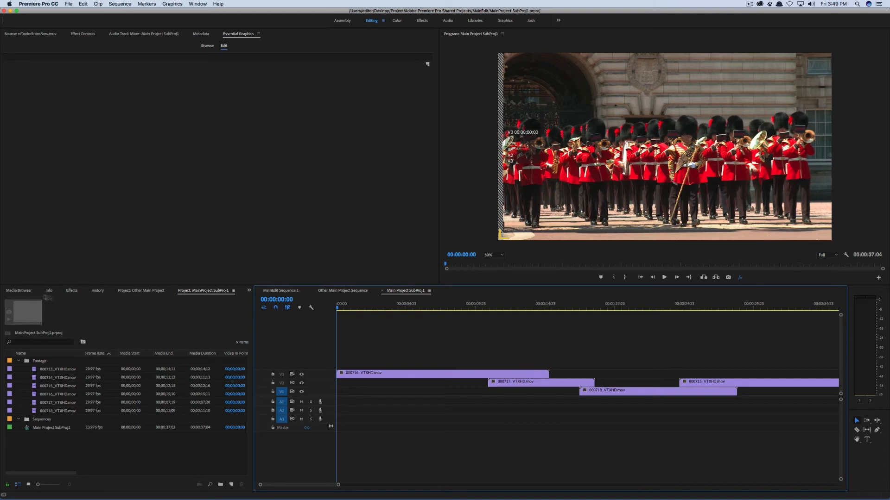
Step: View Other Main Project, bring MainEdit forward and select the MainProject SubProj1 shared project in its SubProjects bin
left_click(145, 294)
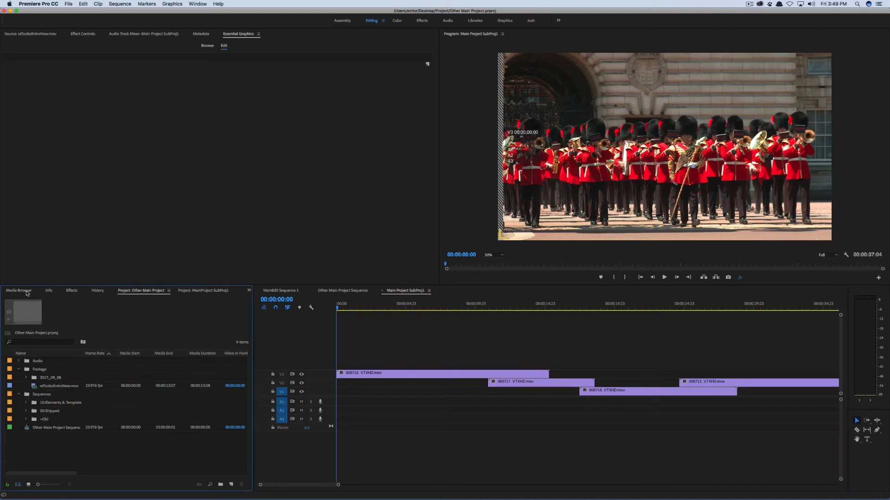
left_click(250, 291)
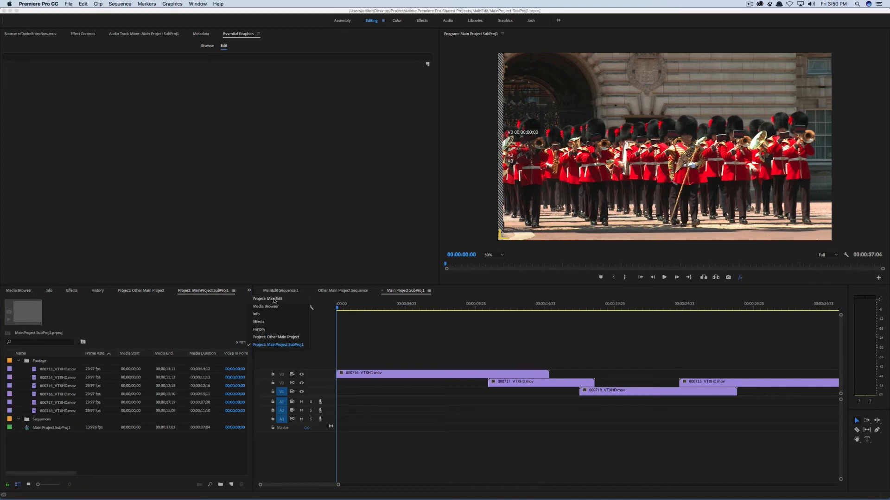
left_click(273, 299)
left_click(148, 370)
left_click(171, 339)
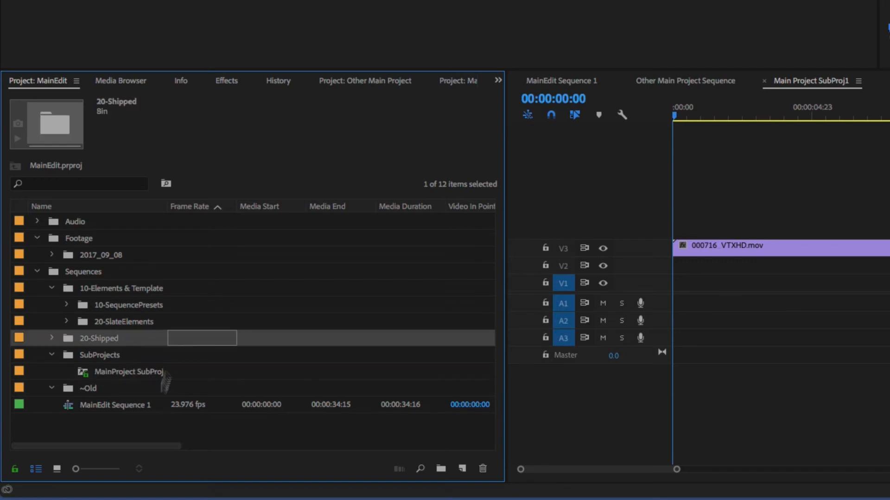
left_click(77, 384)
left_click(79, 377)
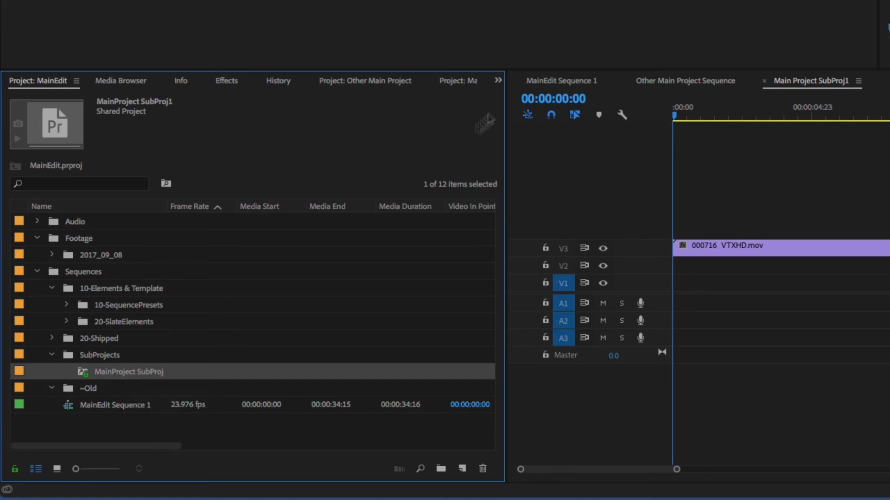
Step: Bring MainProject SubProj1 forward and switch the project to its locked read-only state
left_click(498, 80)
left_click(465, 86)
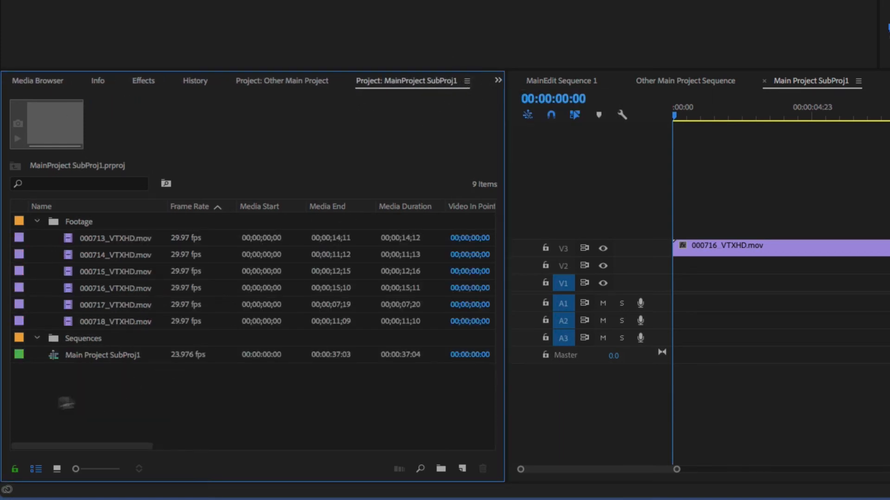
left_click(15, 469)
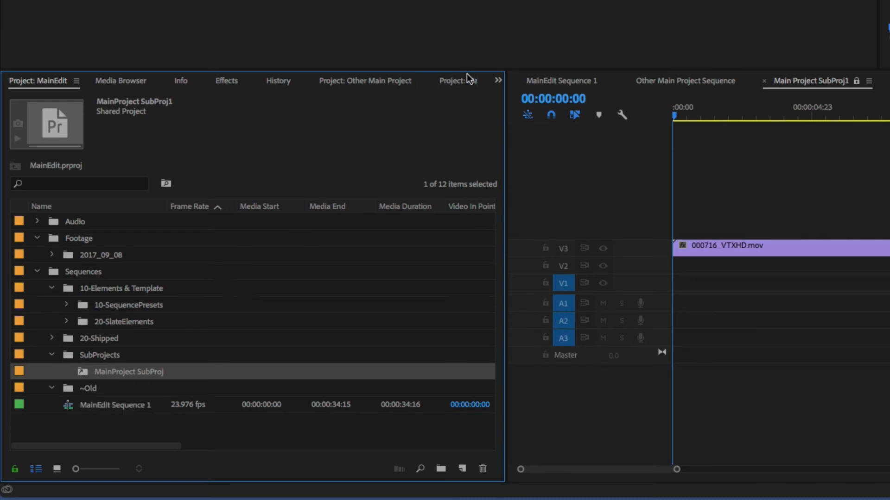
Step: Display the locked MainProject SubProj1 again from the list of open projects
left_click(498, 80)
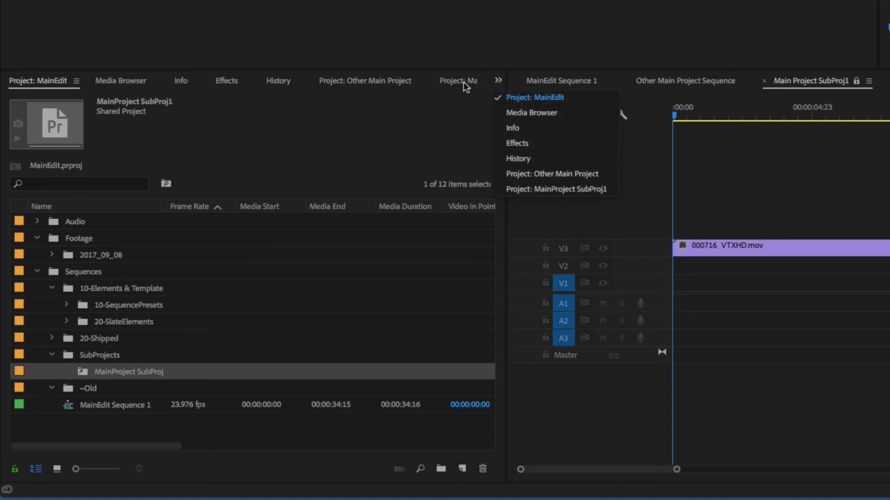
left_click(447, 156)
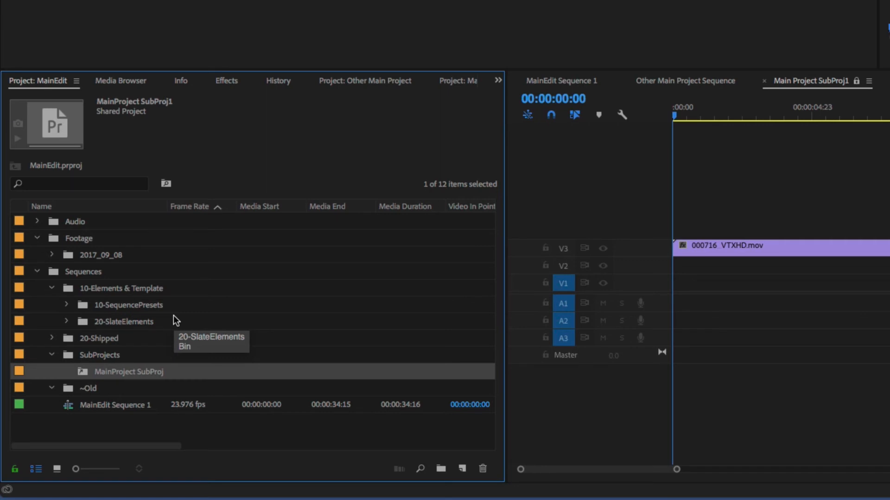
left_click(498, 80)
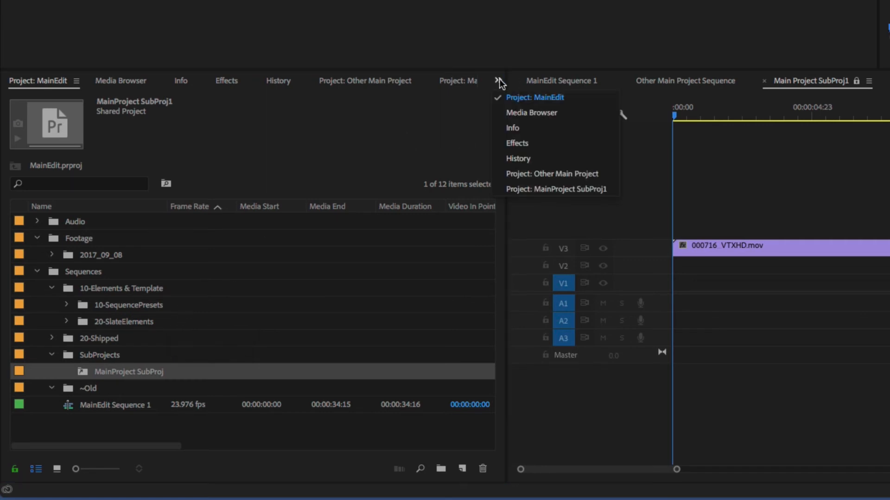
left_click(555, 189)
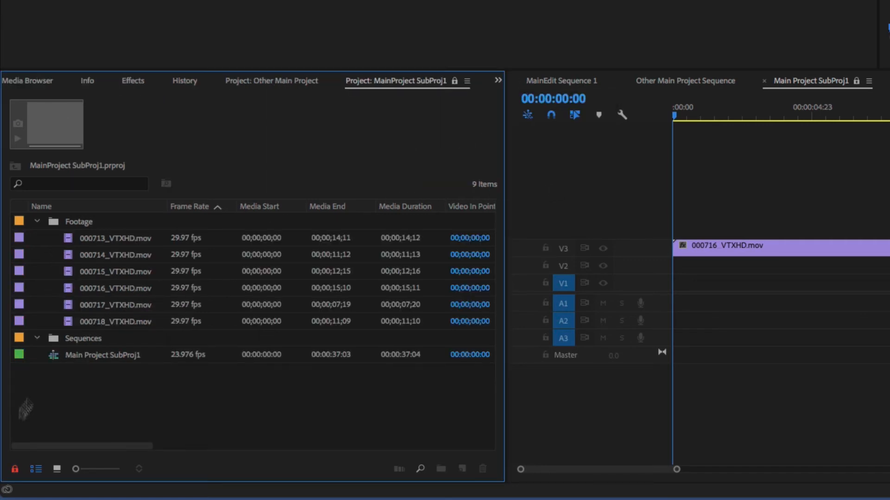
Step: Unlock MainProject SubProj1 so it is writable again, and bring the MainEdit project forward
left_click(15, 469)
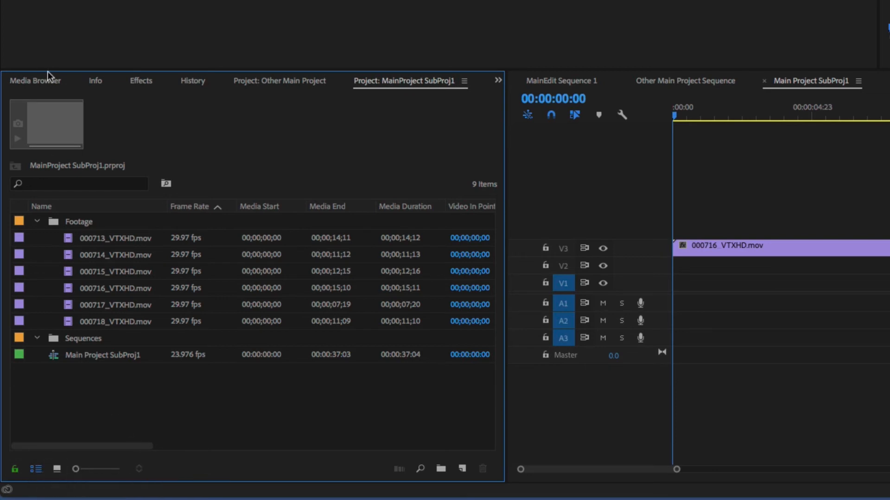
left_click(498, 80)
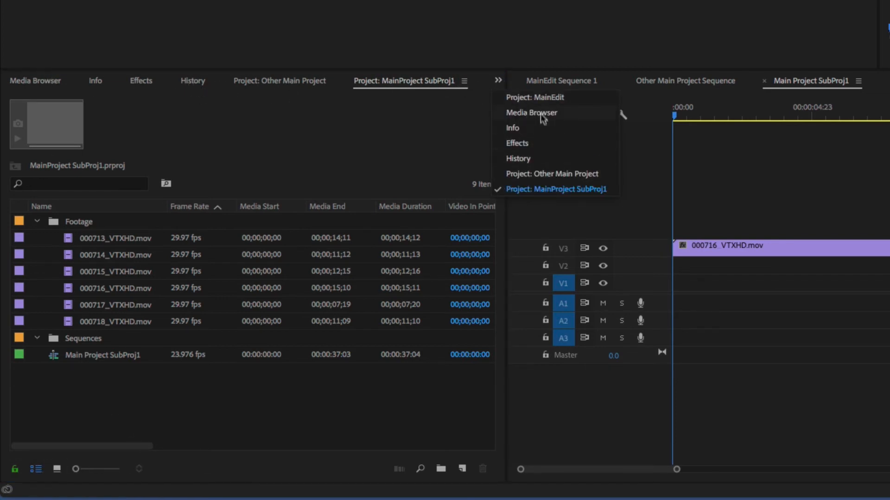
left_click(533, 98)
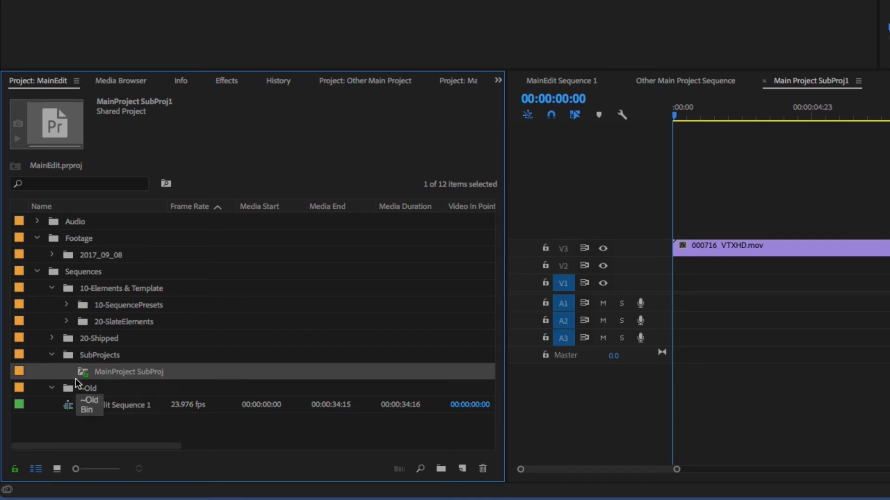
Step: Create a new shared project named "MainProject SubProj 2" in MainEdit with no bin selected
left_click(121, 427)
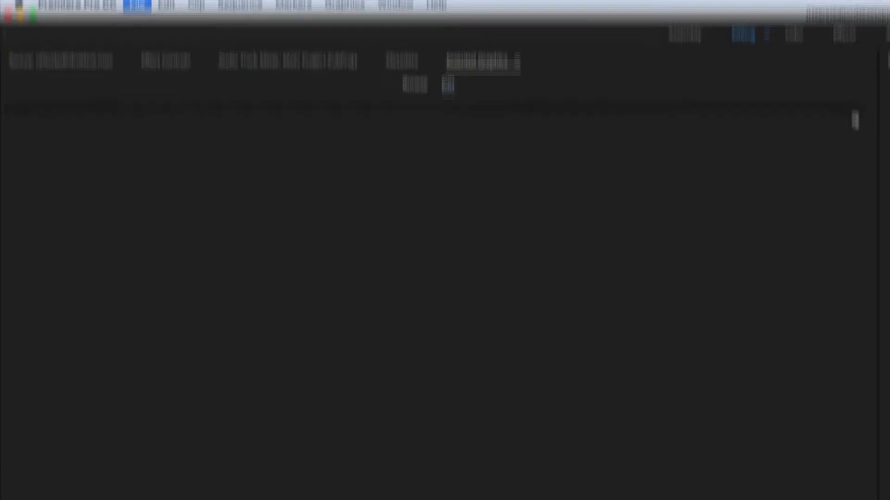
left_click(462, 471)
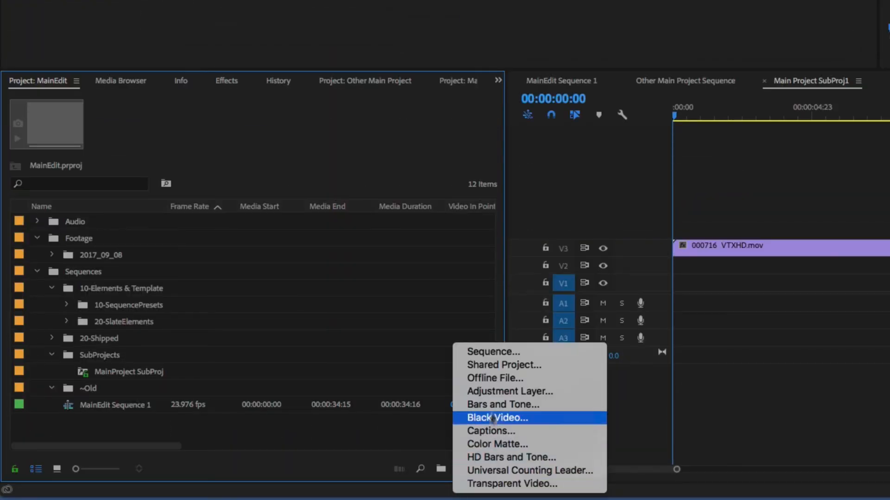
left_click(494, 368)
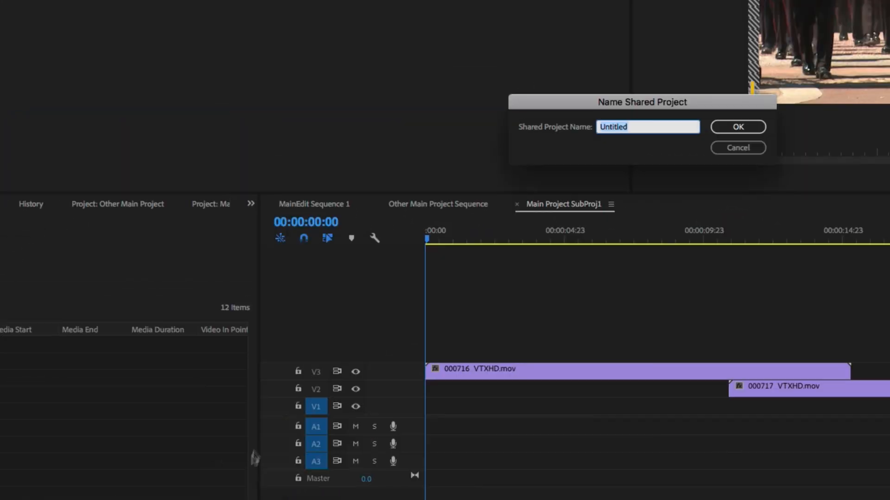
type("MainProject Sub")
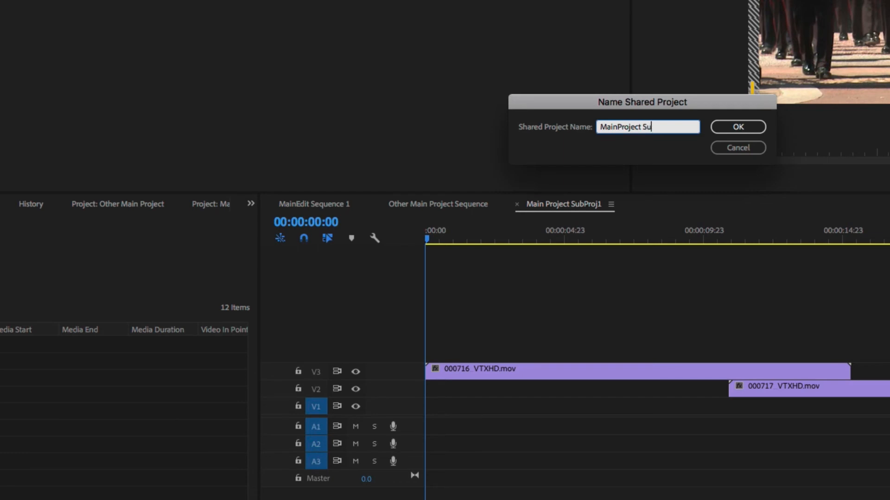
type("Proj 2")
key("Return")
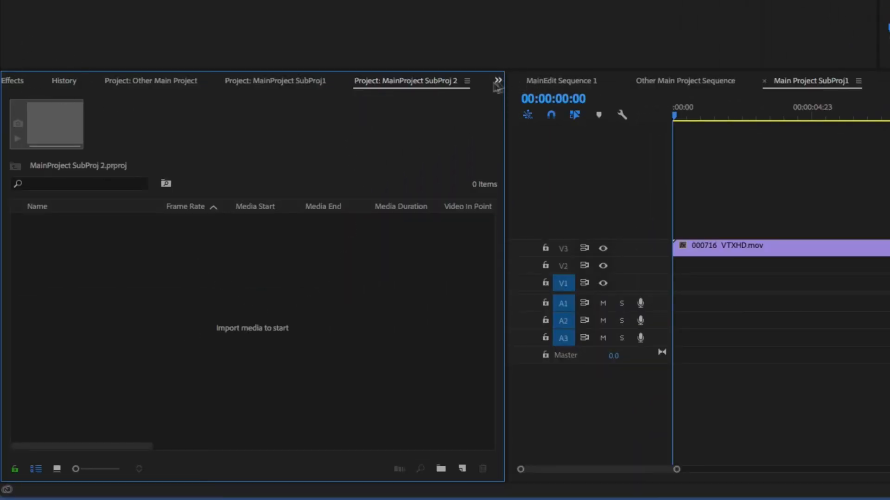
Step: Return to MainEdit and move the MainProject SubProj 2 shared project into the SubProjects bin
left_click(497, 81)
left_click(516, 94)
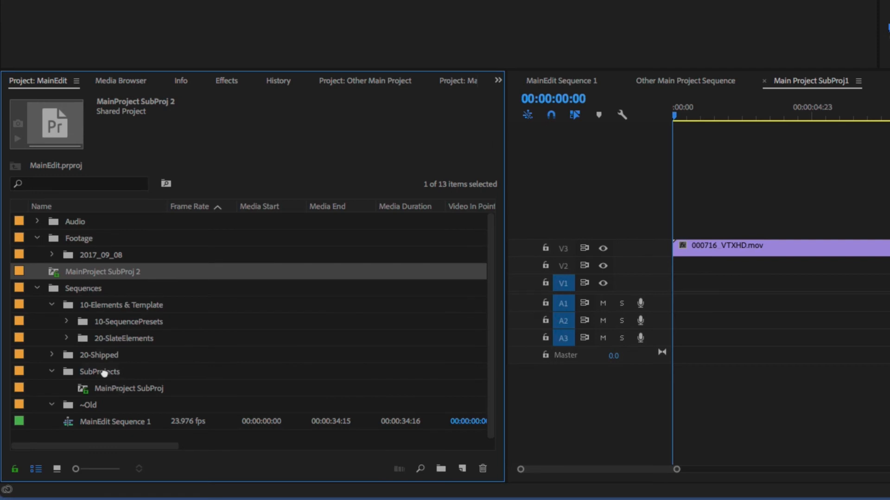
left_click_drag(104, 373, 105, 373)
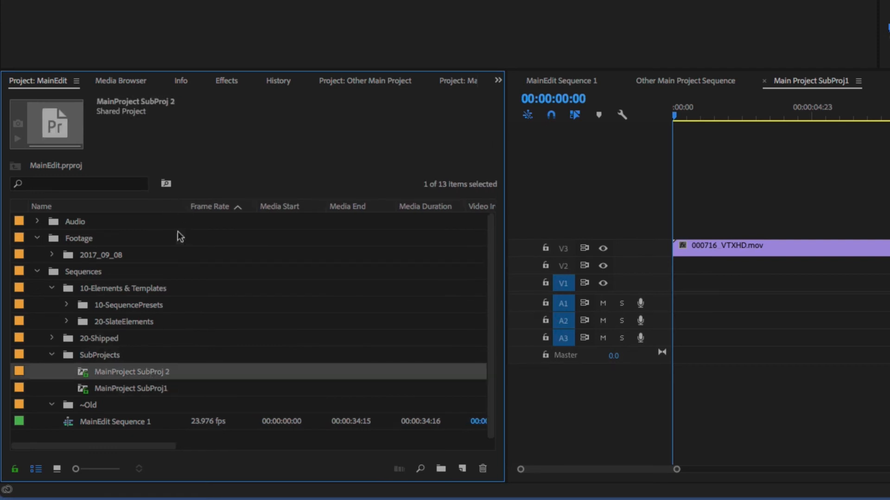
left_click(106, 356)
left_click(135, 375)
Step: Add the Project Locked metadata column to MainEdit's list and place it directly after the Name column
right_click(218, 213)
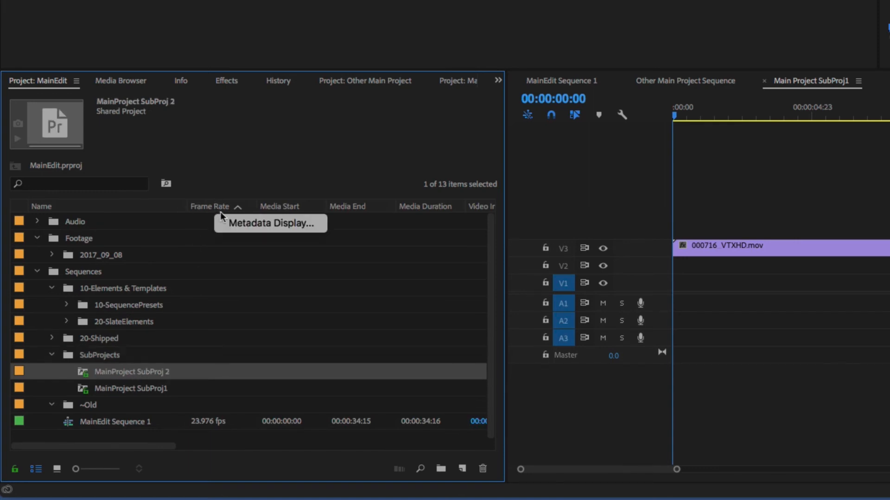
left_click(230, 225)
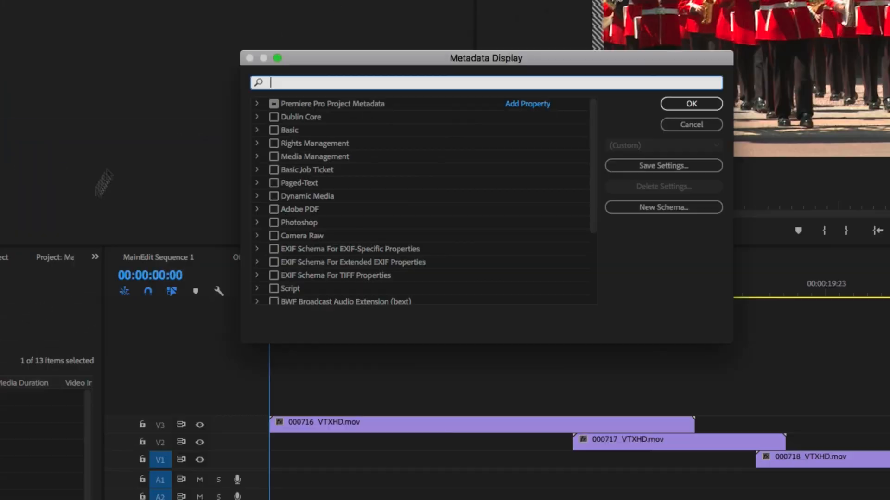
type("locked")
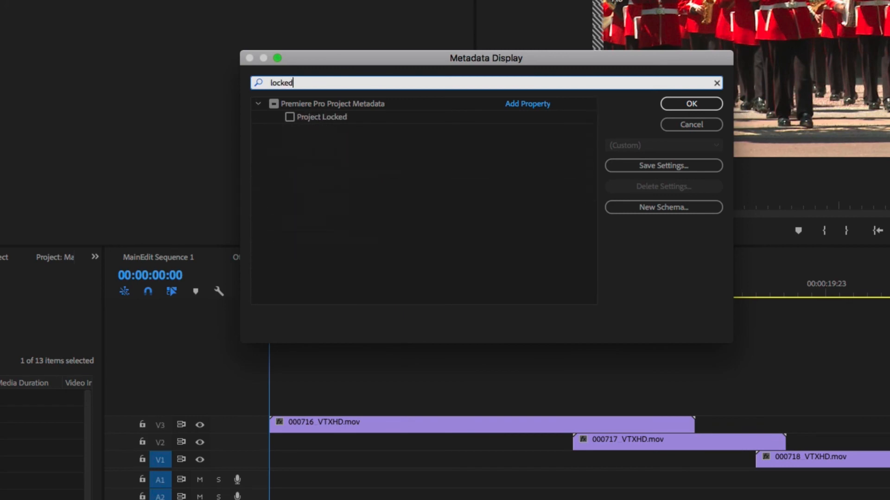
left_click(290, 117)
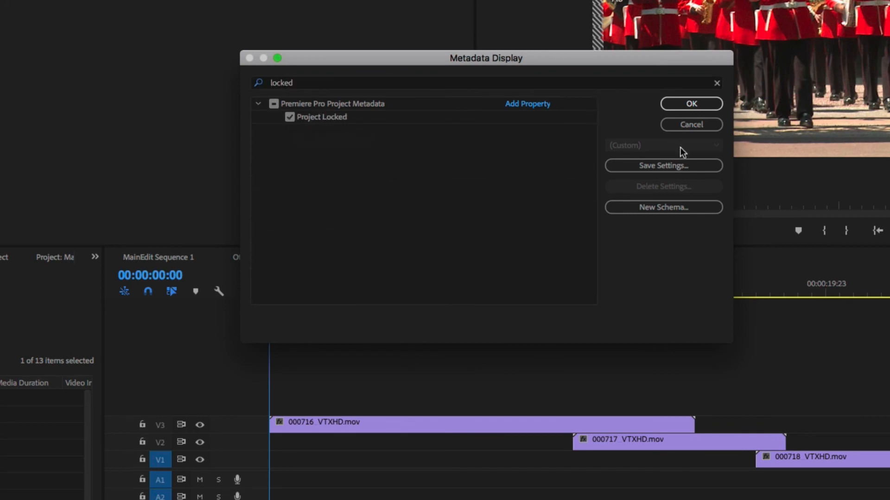
left_click(694, 104)
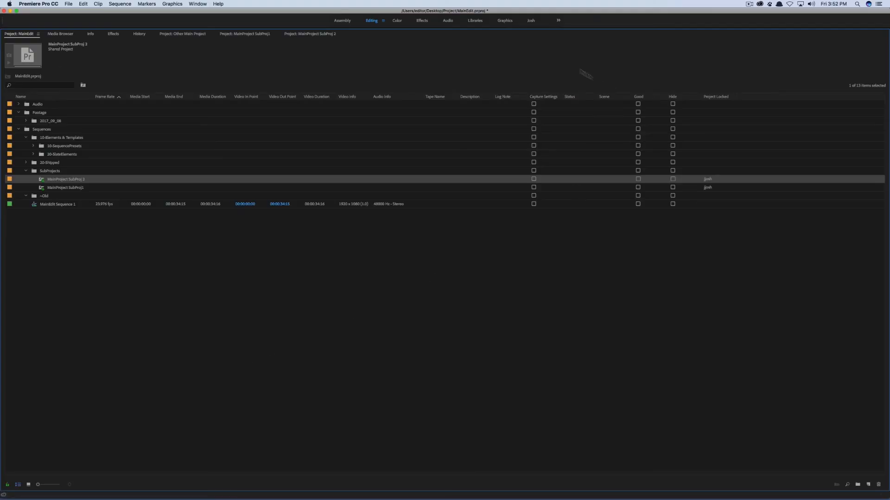
mouse_move(708, 98)
left_mouse_down()
mouse_move(72, 87)
mouse_move(98, 101)
left_mouse_up()
key("grave")
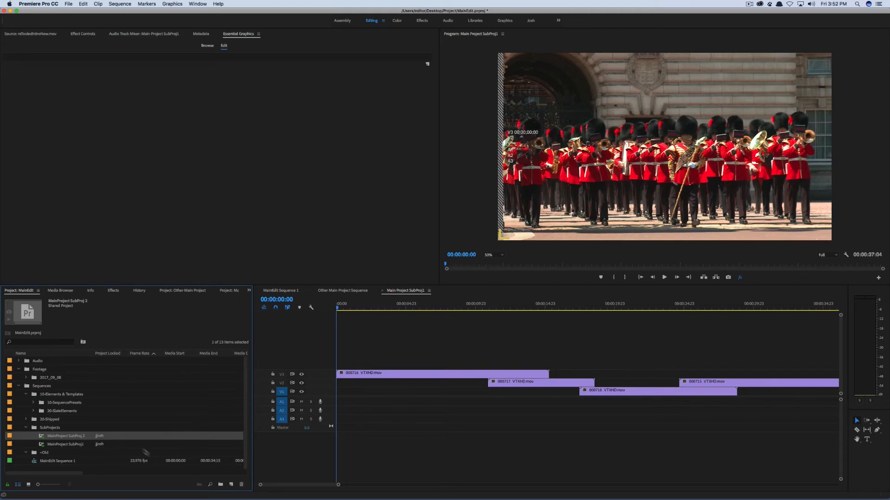
Step: Check the Project Locked entries of the two shared projects in the SubProjects bin
left_click(73, 436)
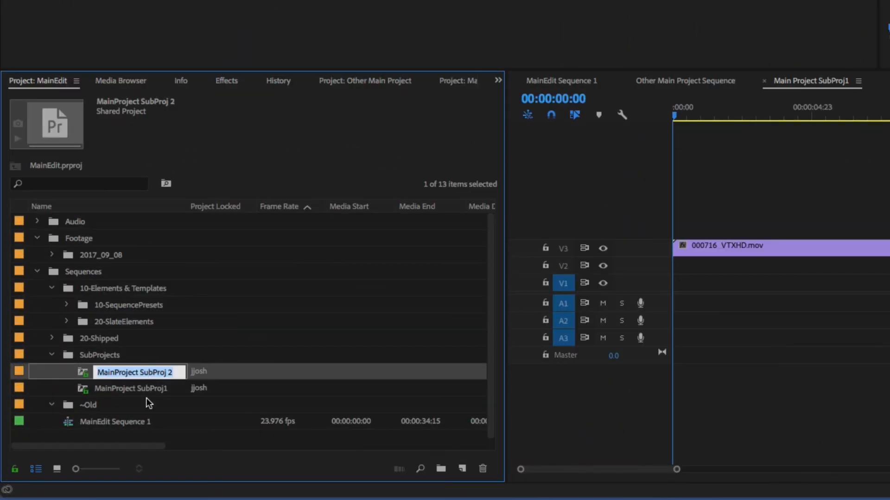
left_click(73, 449)
left_click(214, 374)
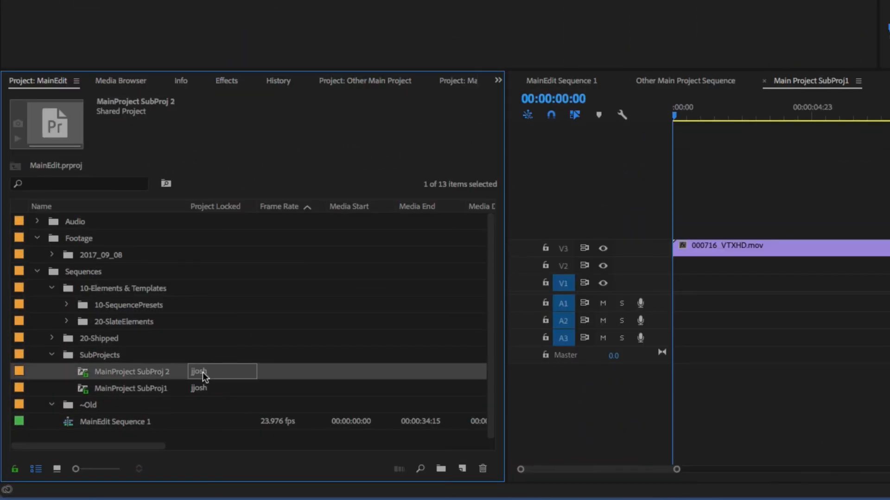
left_click(190, 391)
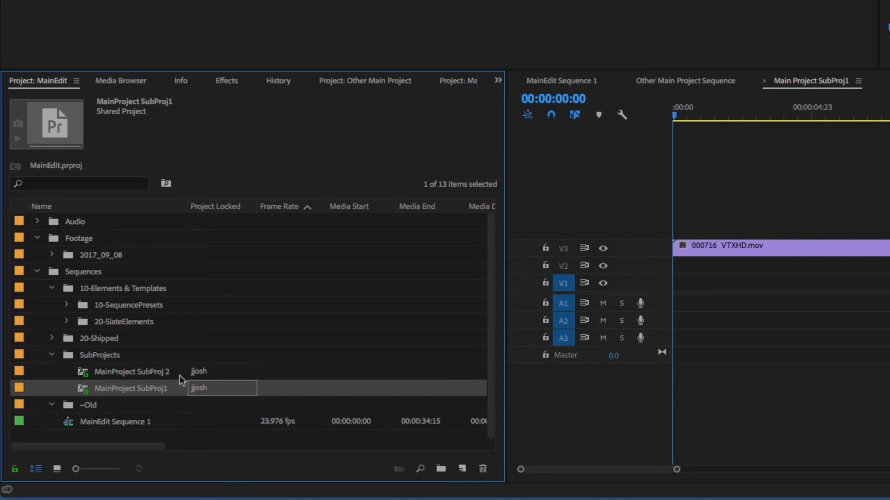
left_click(155, 373)
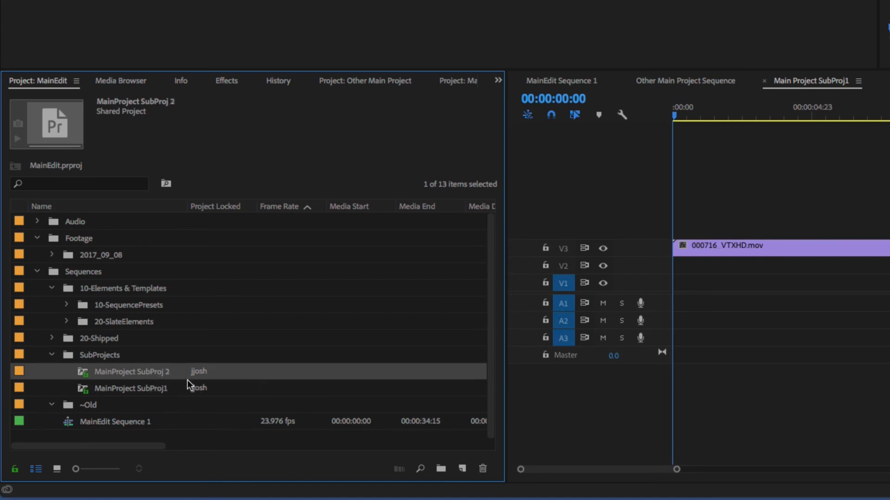
Step: Create Sequence 01 in MainProject SubProj 2 using the custom Apple Prores HQ 1920x1080 23.976 preset
left_click(472, 82)
left_click(498, 80)
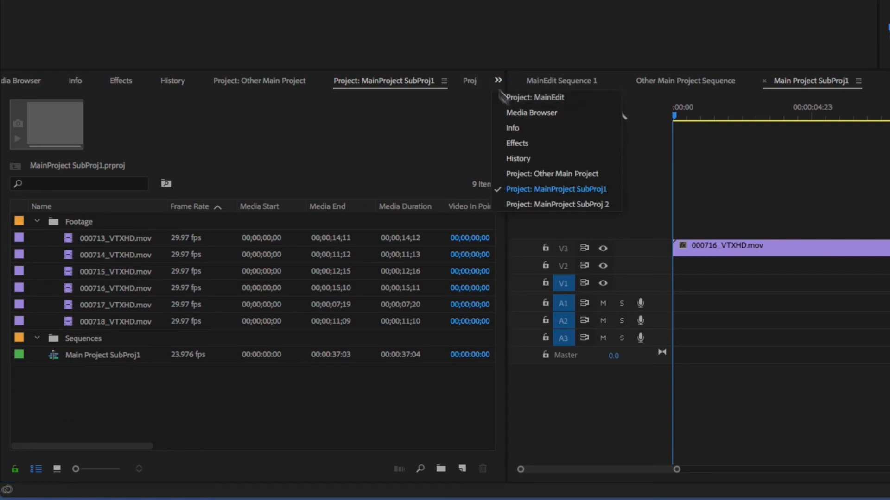
left_click(570, 203)
left_click(462, 468)
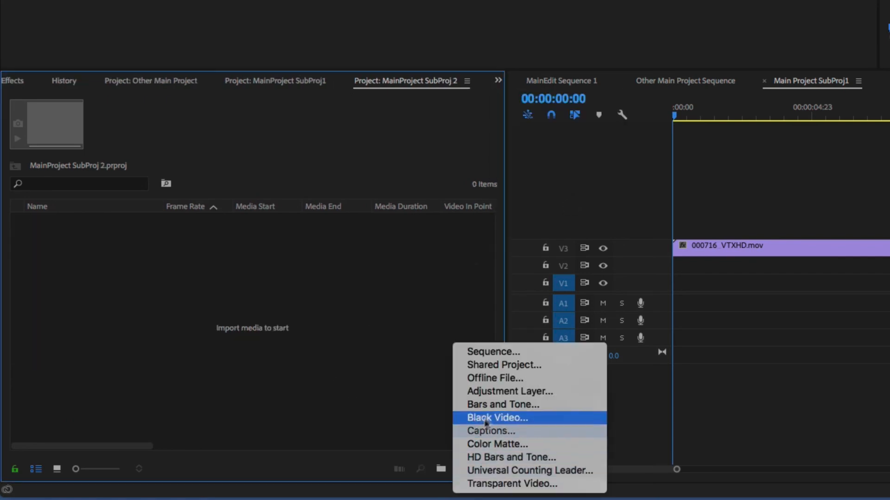
left_click(492, 352)
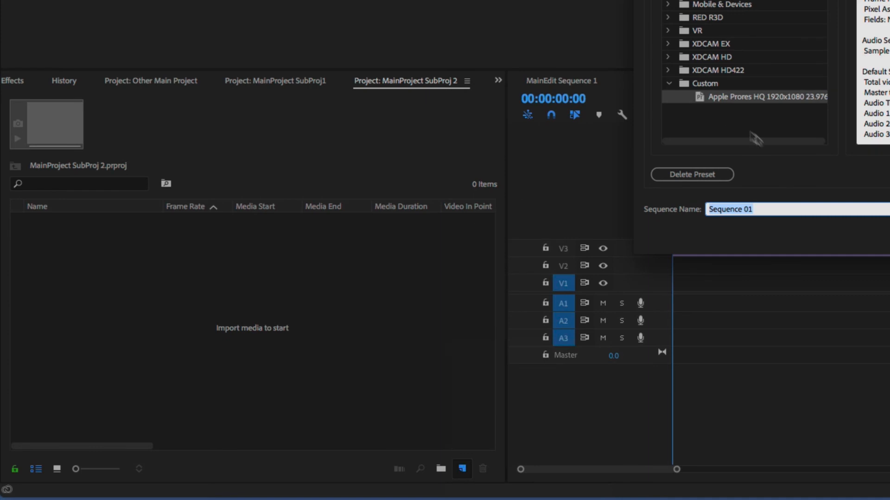
key("Return")
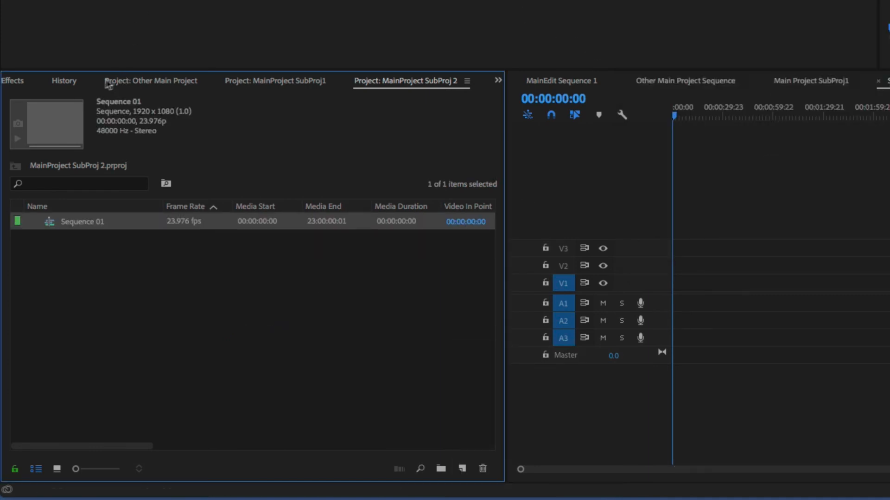
Step: Copy reTooledIntroNew.mov from Other Main Project into MainProject SubProj 2 and clear the selection
left_click(143, 83)
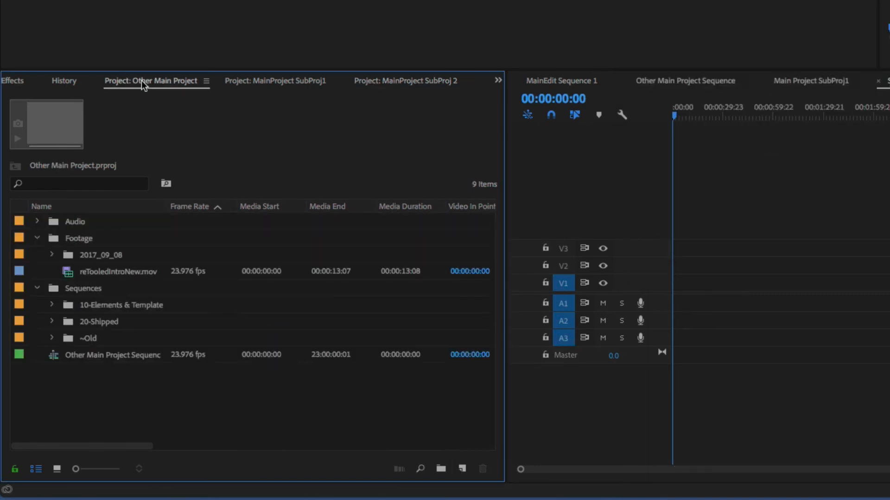
left_click(106, 274)
left_click(386, 81)
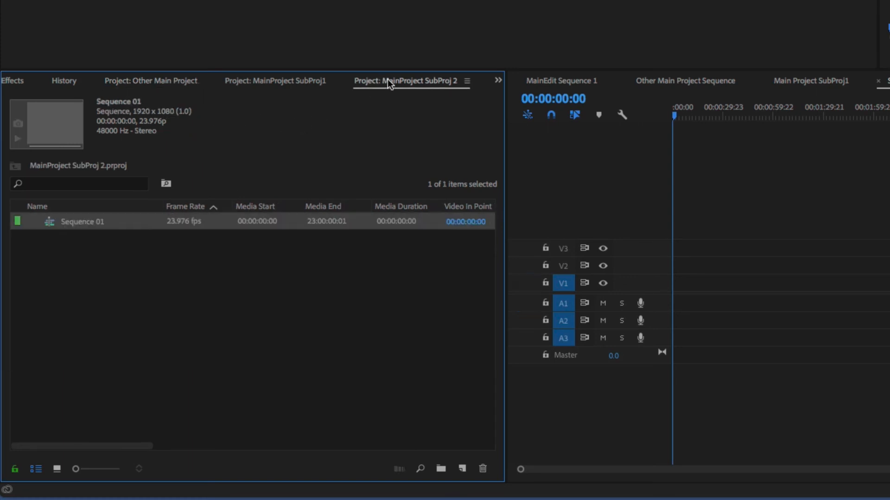
key("ctrl+v")
left_click(152, 327)
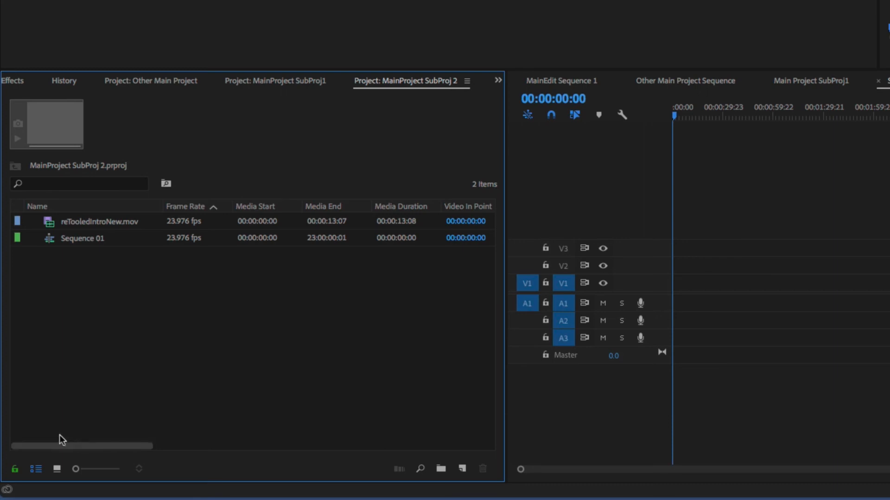
Step: Bring MainEdit forward and review the file commands for closing and saving the open projects
left_click(498, 80)
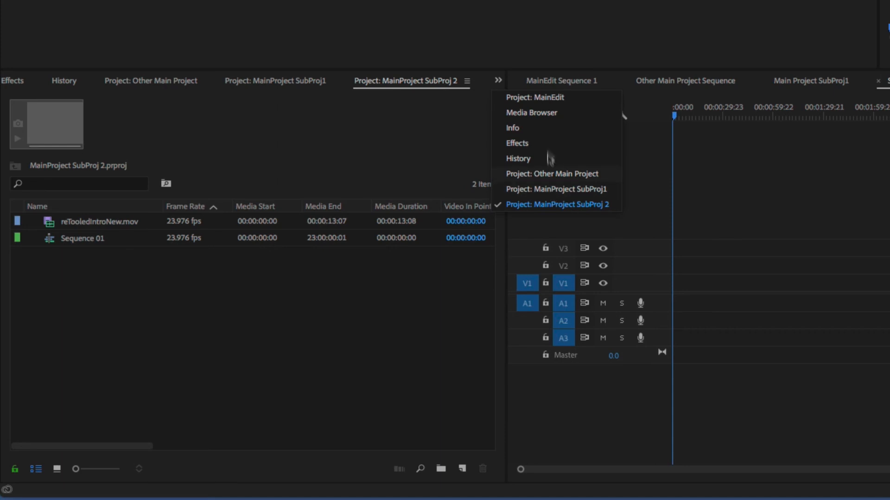
left_click(536, 99)
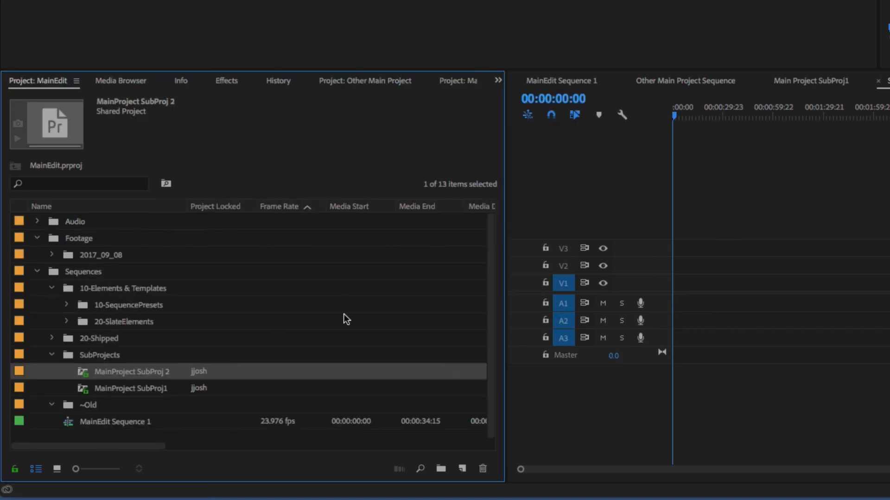
left_click(136, 8)
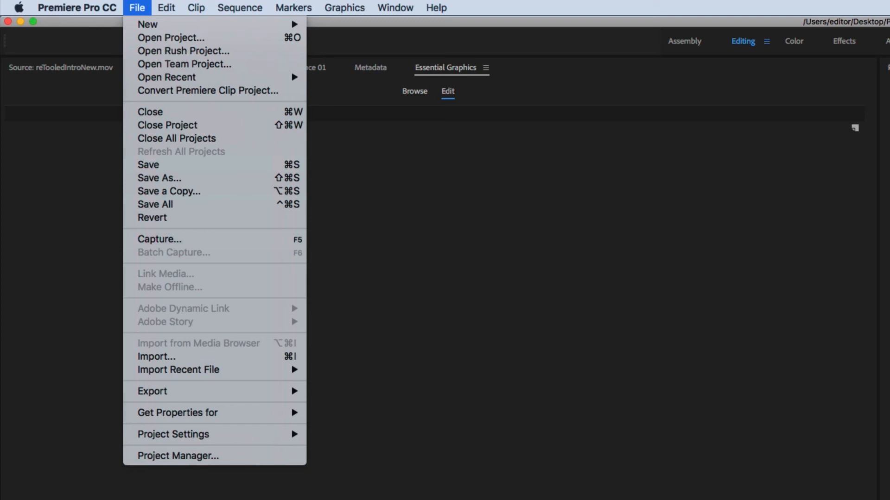
key("Escape")
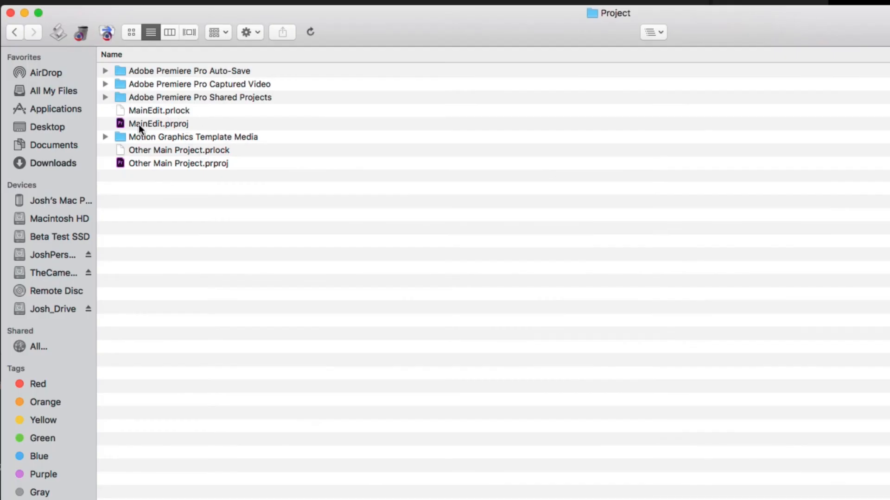
Step: In Finder's Project folder, expand Adobe Premiere Pro Shared Projects and its MainEdit subfolder to view the shared project and lock files
left_click(138, 124)
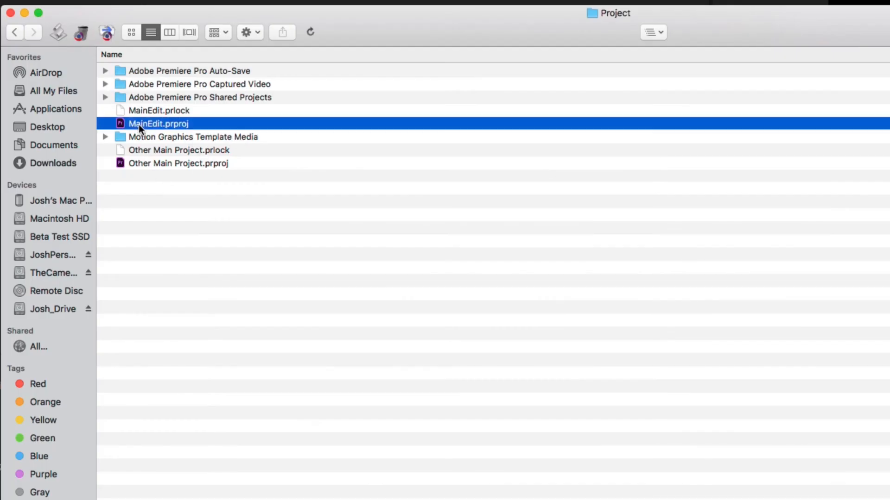
left_click(193, 96)
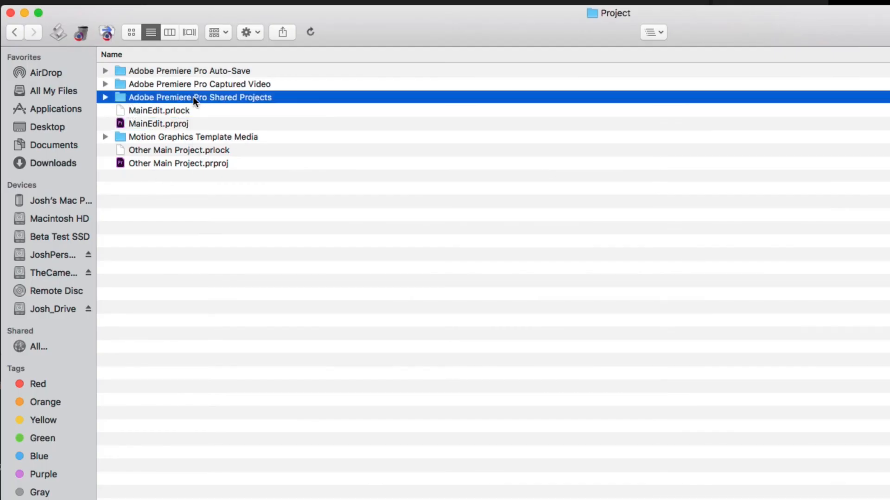
left_click(105, 97)
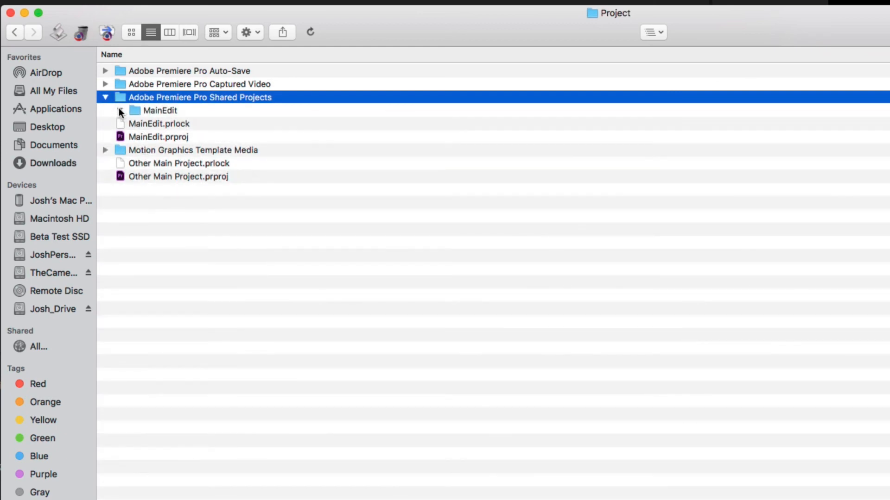
left_click(119, 109)
left_click(157, 109)
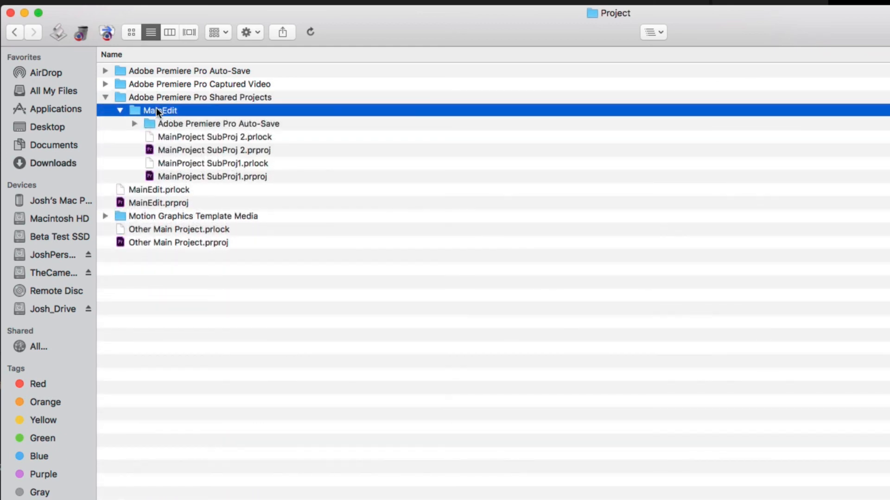
Step: Point out the MainProject SubProj 2 and MainProject SubProj1 project files in the MainEdit folder
left_click(241, 150)
left_click(223, 177)
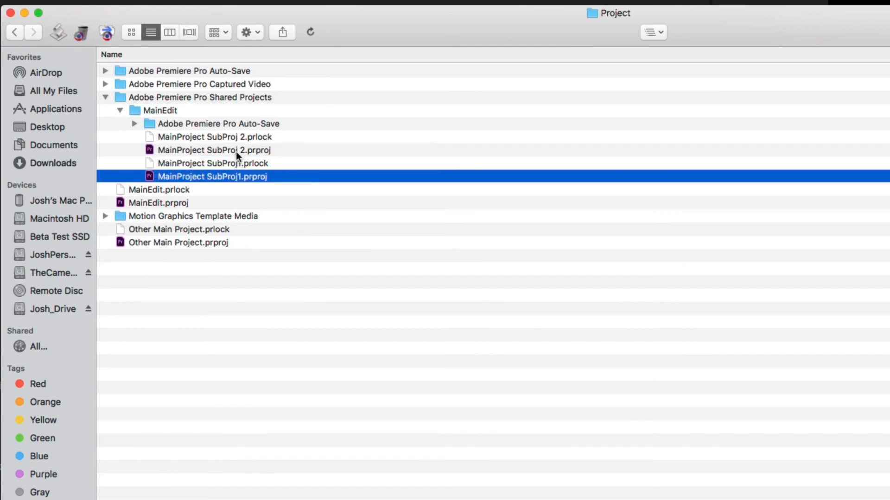
left_click(236, 152)
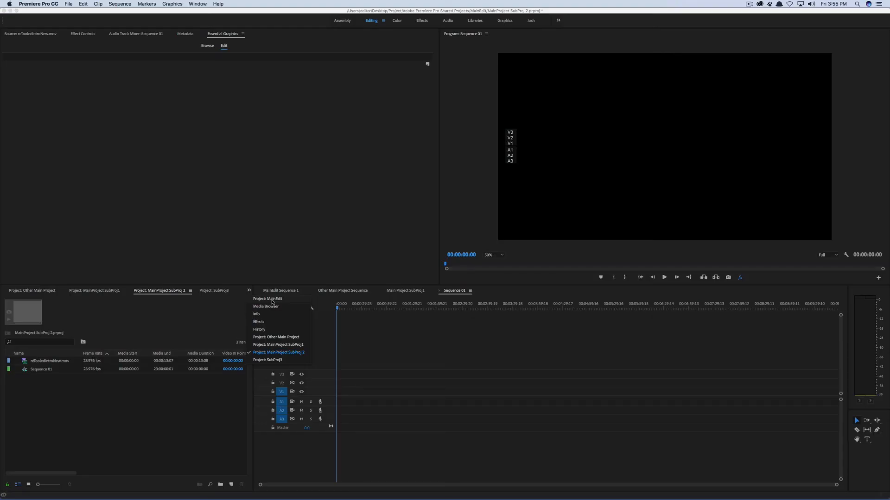
Step: In the MainEdit project, create a shared project named Subproj3 inside the 10-SequencePresets bin
left_click(153, 403)
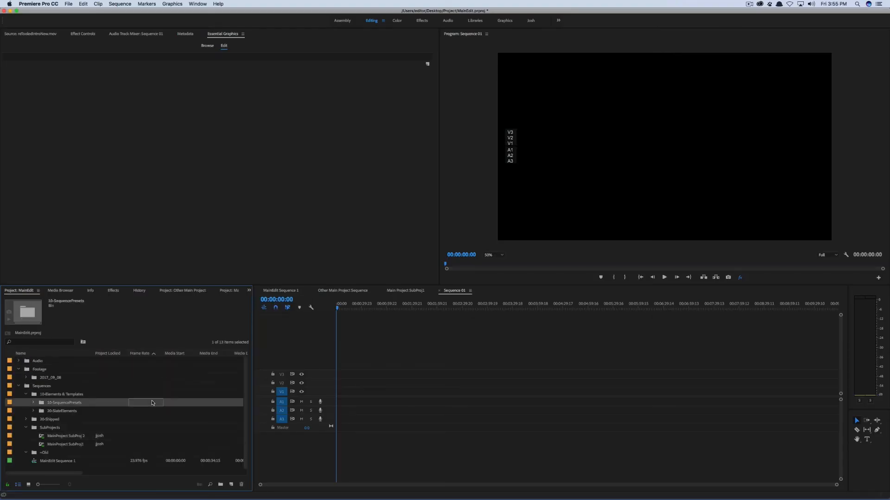
left_click(69, 3)
mouse_move(78, 12)
left_click(197, 54)
type("Su")
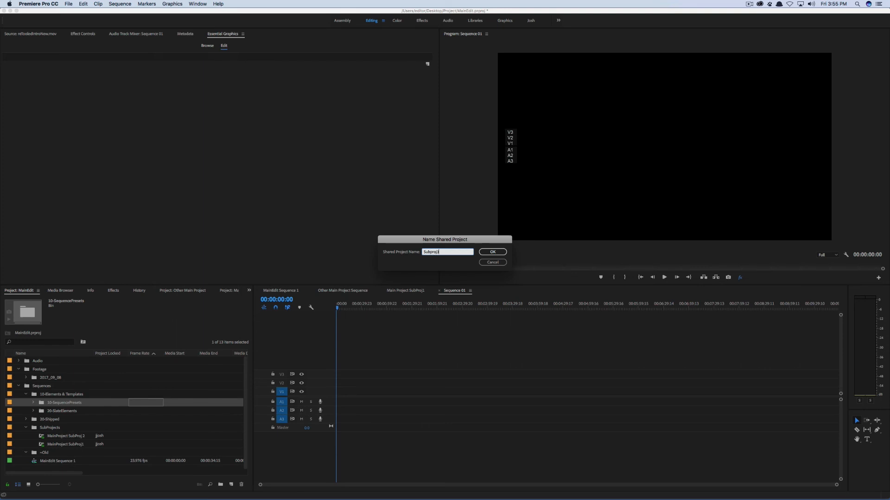
type("bproj3")
key("Return")
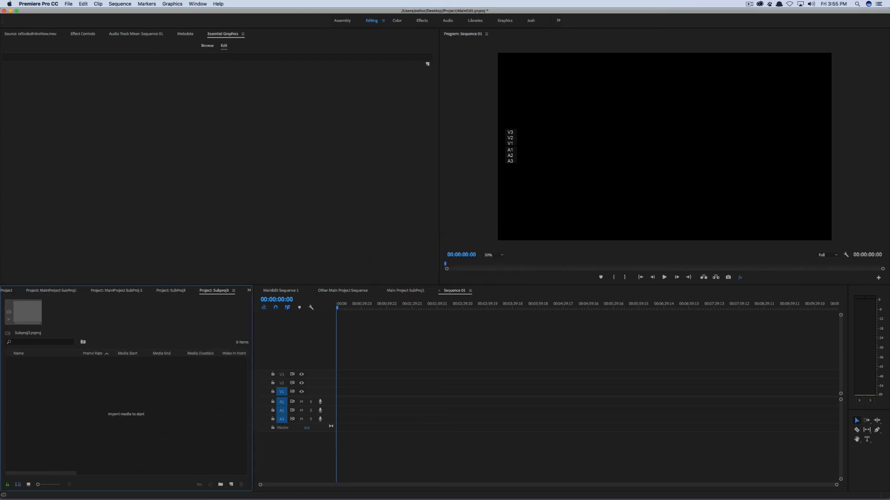
Step: Save the project and locate Subproj3.prproj in Finder's MainEdit folder
key("super+s")
key("super+Tab")
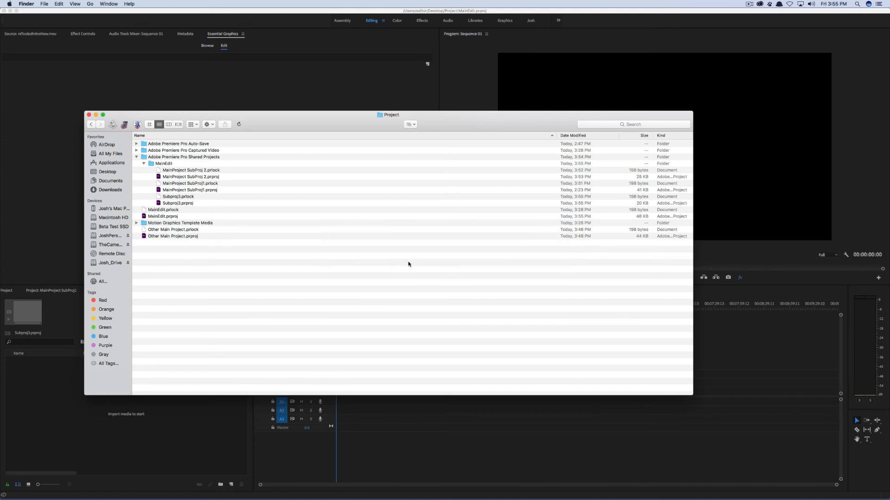
left_click(183, 204)
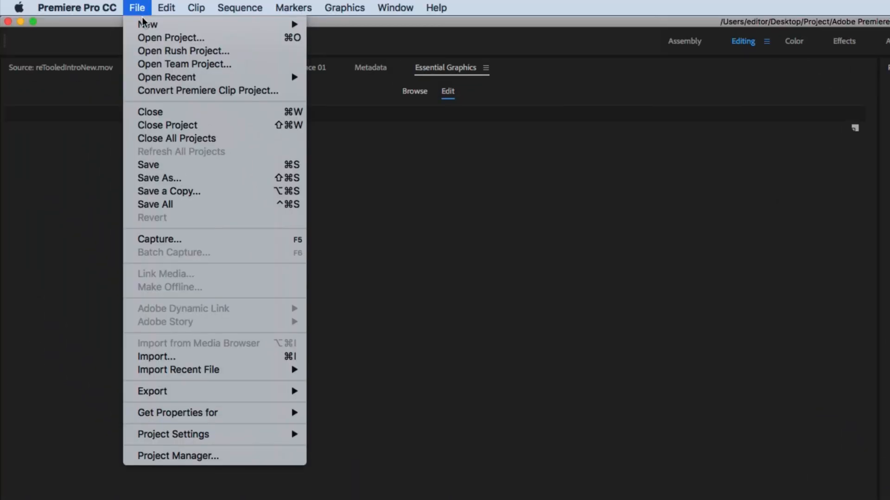
Step: With Subproj3 active, create a nested shared project named Sub Sub Sub Sub Project
mouse_move(147, 24)
left_click(364, 110)
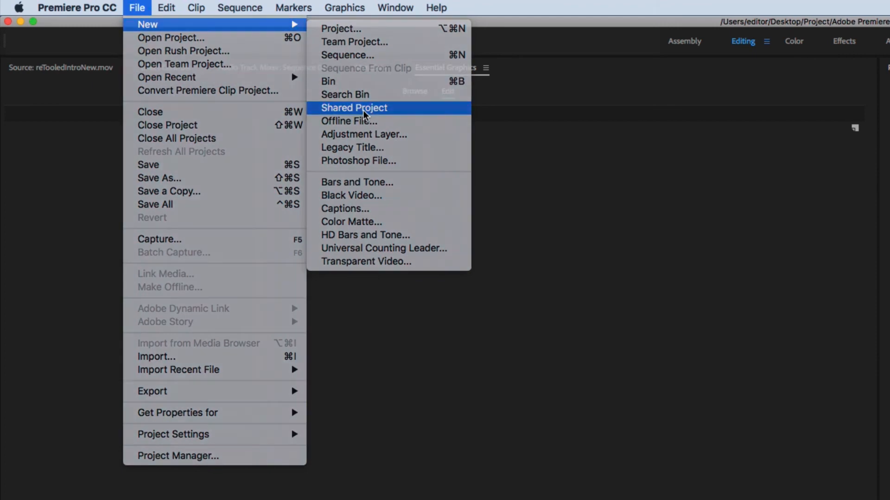
type("Sub")
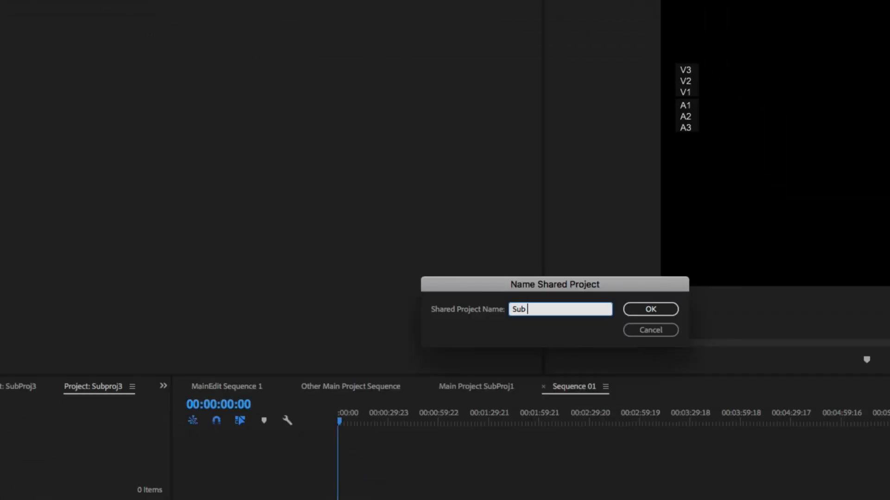
type(" Sub Sub Sub Project")
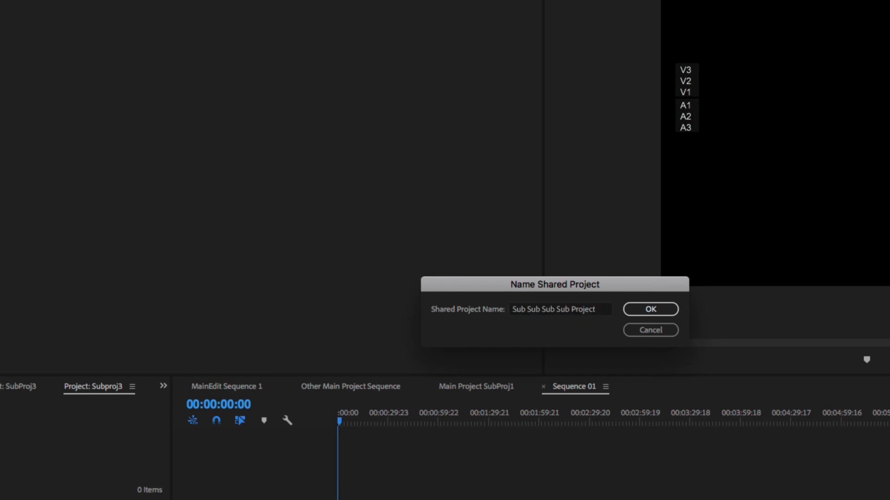
key("Return")
Step: In Finder, expand MainEdit's Adobe Premiere Pro Shared Projects folder and its Subproj3 subfolder to examine the nested shared project's files
key("super+Tab")
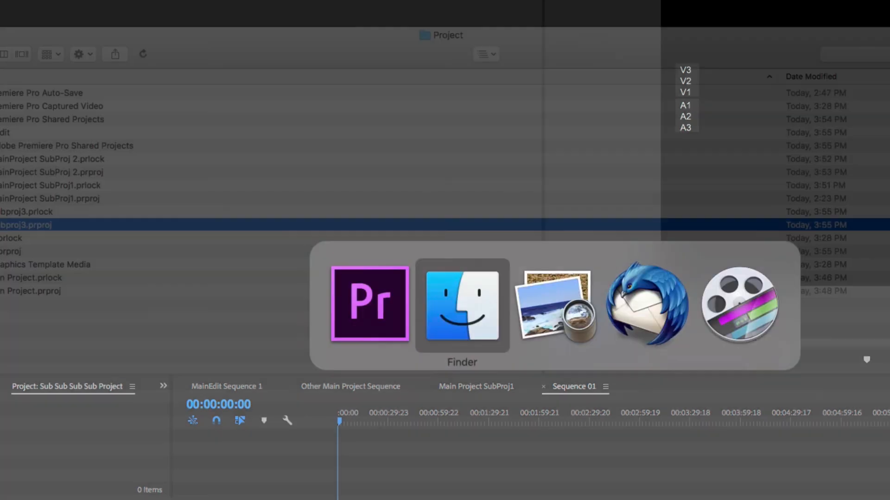
left_click(138, 140)
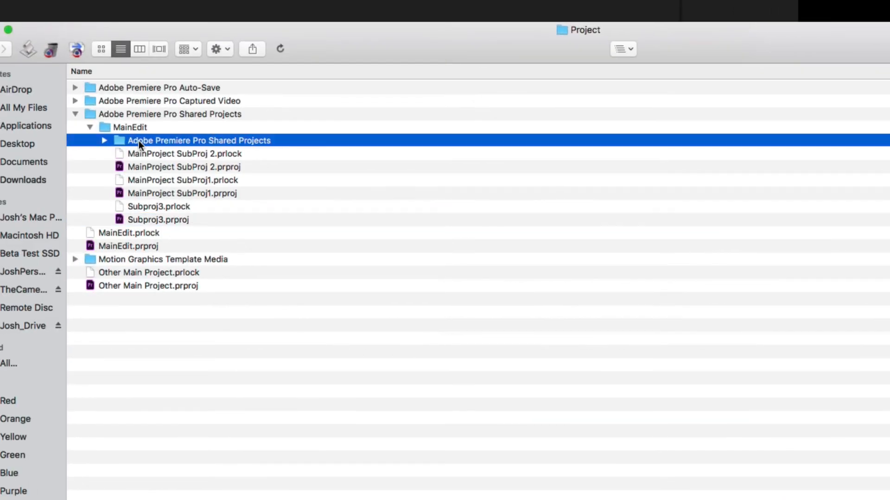
left_click(104, 140)
left_click(118, 154)
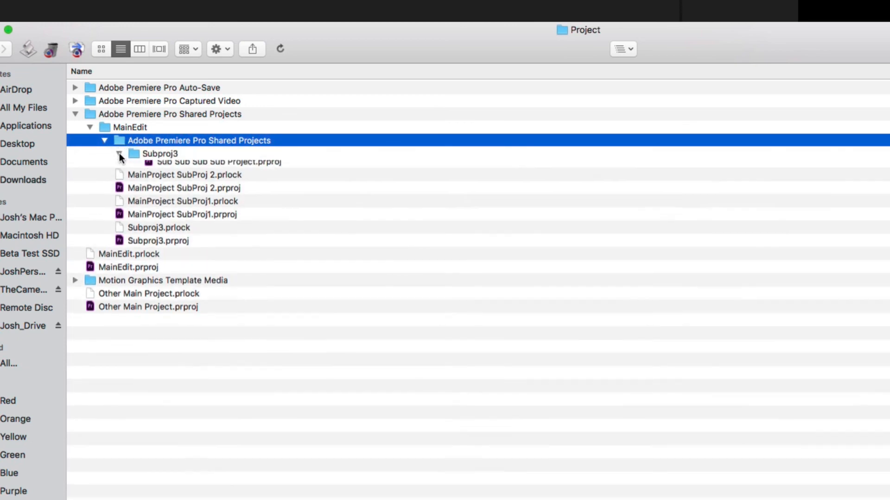
left_click(195, 180)
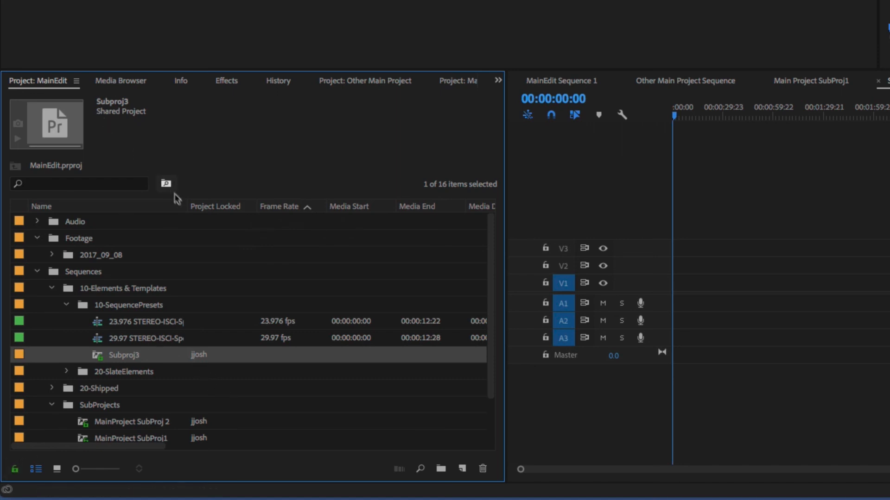
Step: Set the MainEdit project to read-only, and make it writable again
left_click(117, 255)
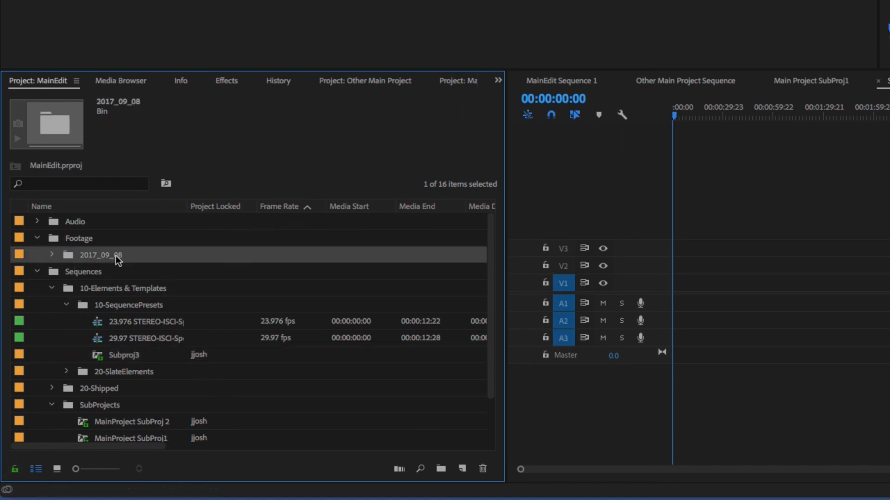
left_click(14, 469)
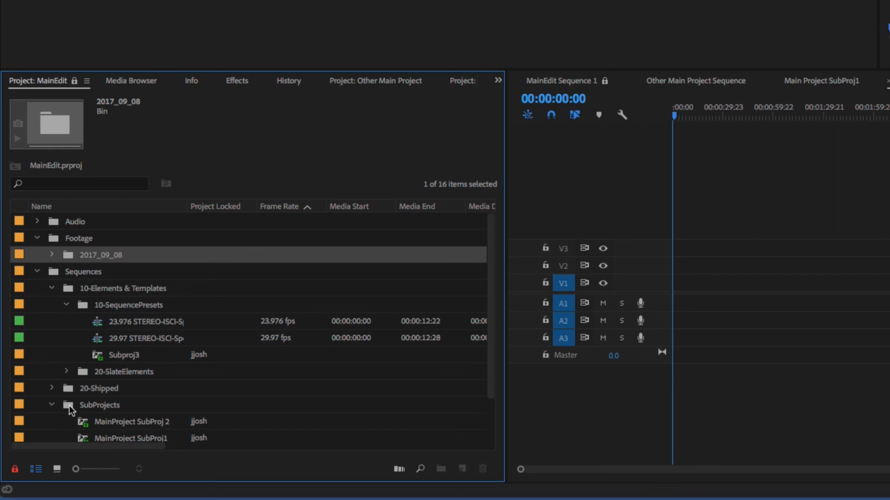
left_click(15, 470)
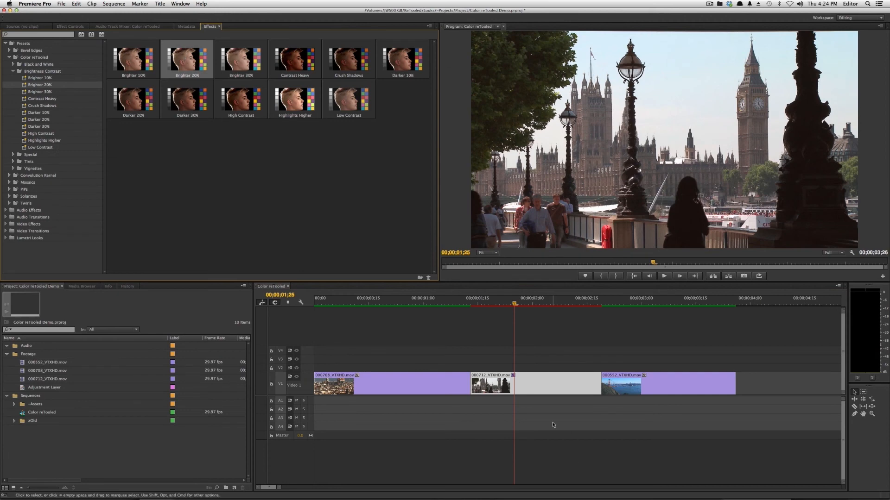
Step: Try a Vignette Oval preset from the Color reTooled Vignettes folder on the 000712_VTXHD.mov clip
left_click(12, 170)
left_click(12, 170)
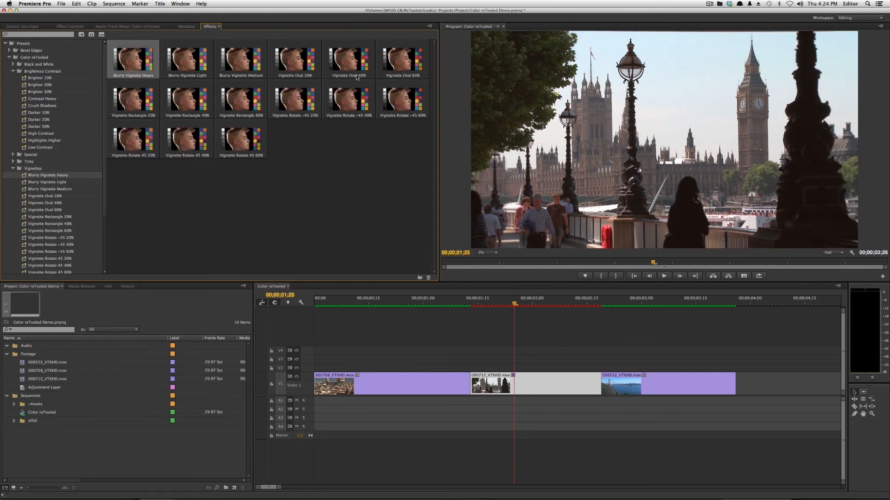
left_click(398, 65)
Step: Remove the vignette and the Lumetri (Brighter 20%) effect from the 000712_VTXHD.mov clip
left_click(69, 27)
left_click(52, 82)
key("Delete")
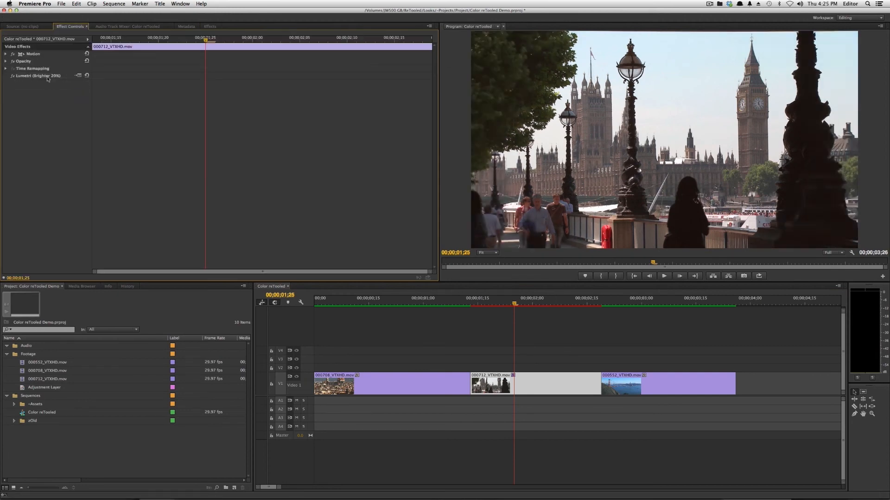
key("Delete")
Step: Try the Vintage2, Golden Glow and two Cool Shadow Warm Highlight tint presets on the clip, undoing the trials
left_click(210, 26)
left_click(29, 161)
double_click(349, 140)
double_click(240, 102)
key("super+z")
double_click(295, 61)
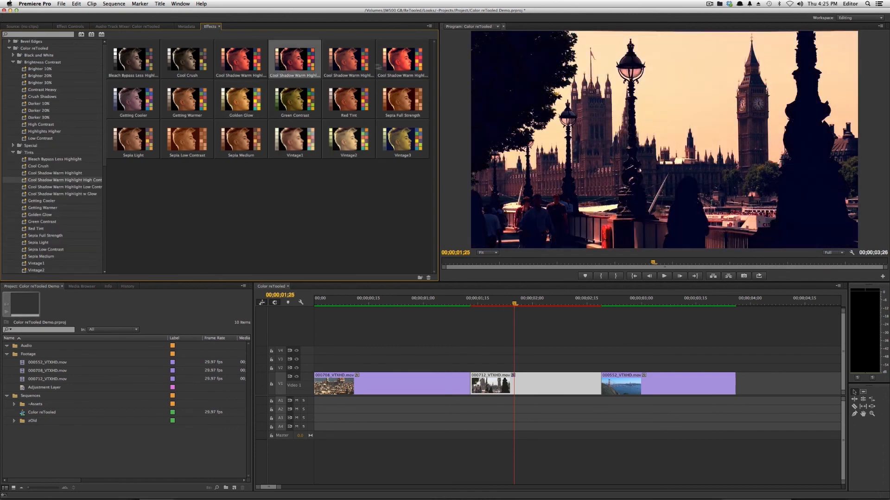
key("super+z")
double_click(402, 60)
key("super+z")
Step: Place the Adjustment Layer on V3 from the sequence start, trim it to span the three clips, and apply the Vintage3 tint
left_click_drag(44, 387, 325, 359)
key("backslash")
left_click_drag(736, 359, 643, 359)
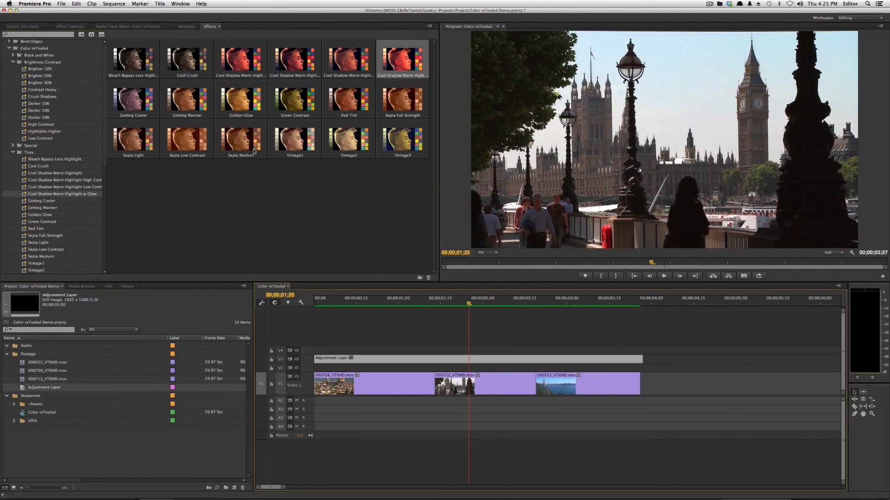
left_click_drag(402, 139, 391, 360)
Step: Compare a later frame of the sequence with the V3 adjustment layer hidden and shown
left_click(606, 302)
left_click(297, 359)
left_click(297, 359)
Step: Expand the V3 track, lower the adjustment layer's opacity line slightly, and preview another point of the sequence
double_click(307, 359)
left_click(301, 302)
left_click(325, 310)
left_click_drag(341, 348, 342, 356)
left_click(466, 302)
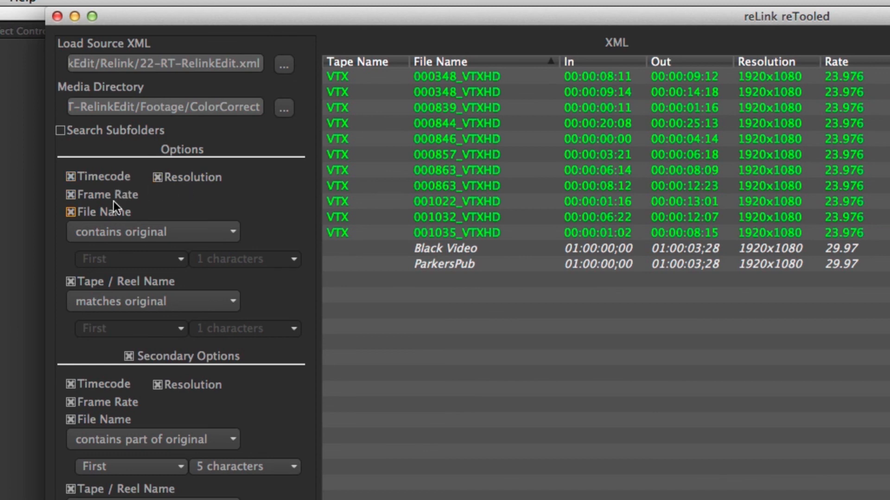
Step: In reLink reTooled, review the primary matching choices for File Name and Tape / Reel Name, keeping the current settings
left_click(148, 237)
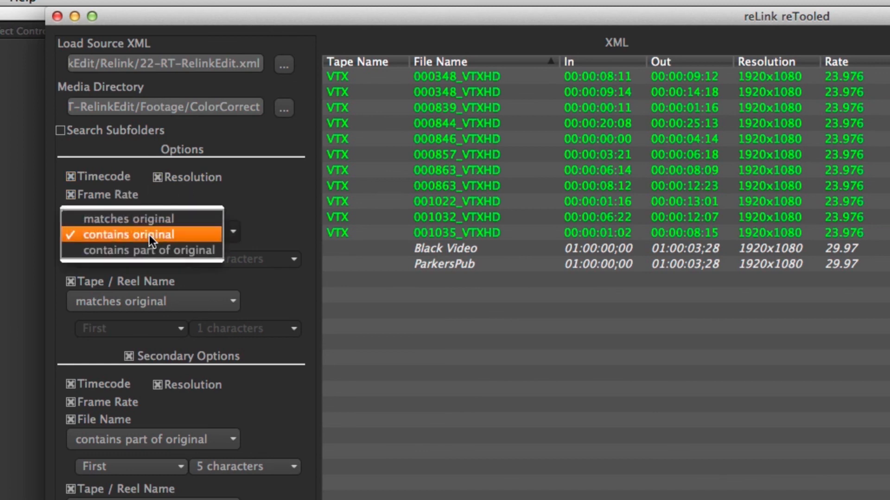
left_click(267, 222)
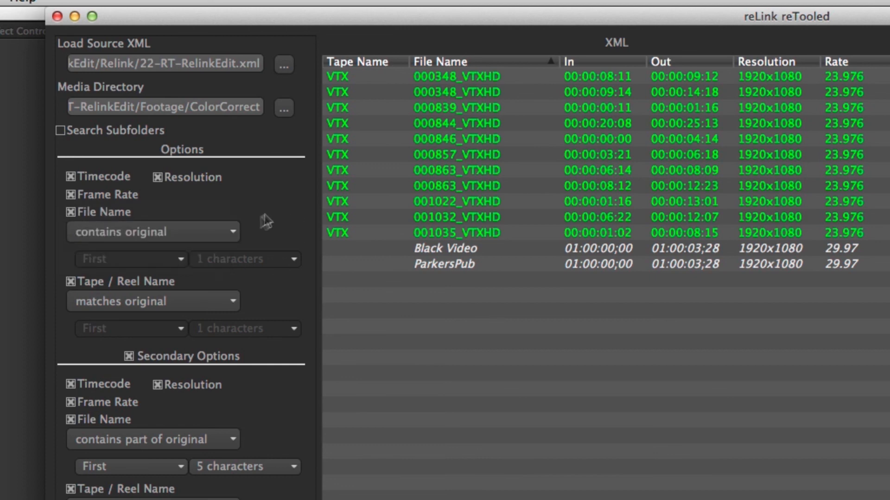
left_click(194, 309)
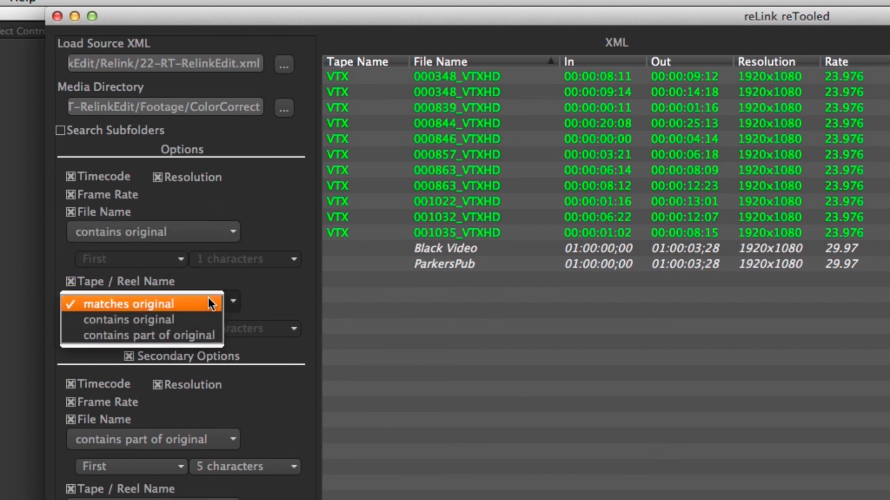
left_click(263, 298)
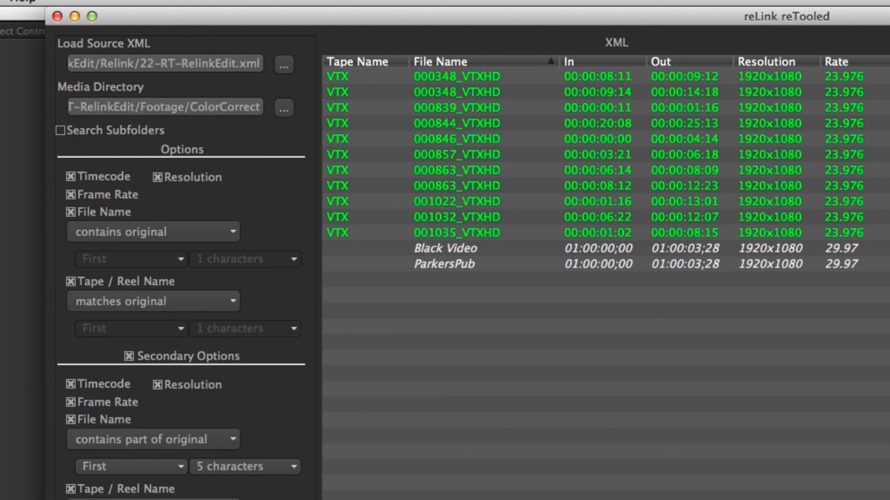
Step: Set the output prefix to relinked and save the relinked XML in the same folder as the original
left_click(593, 408)
type("relinked")
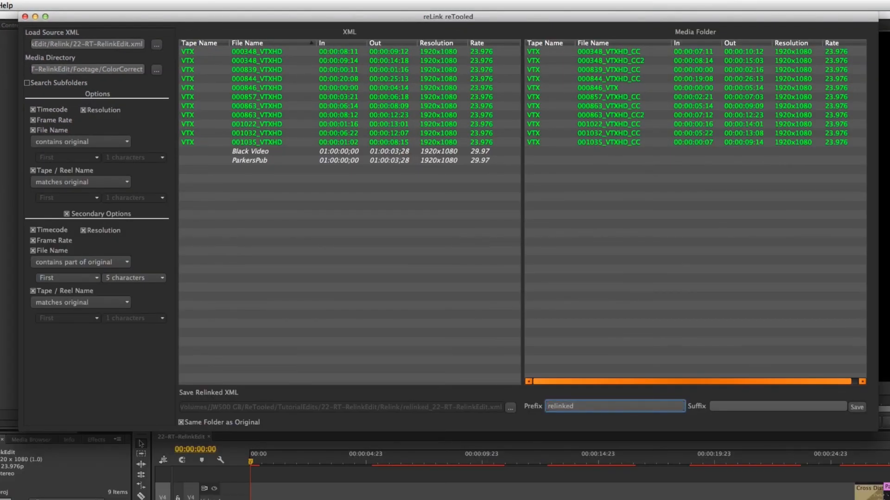
left_click(858, 407)
left_click(475, 226)
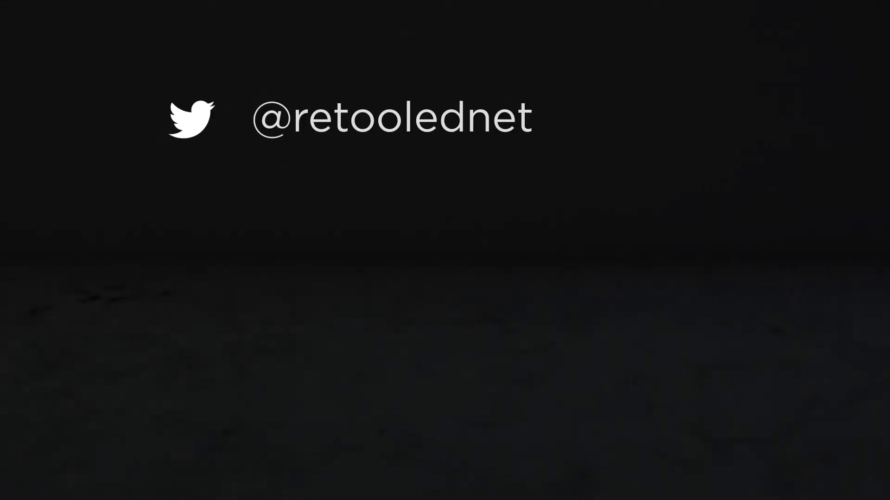